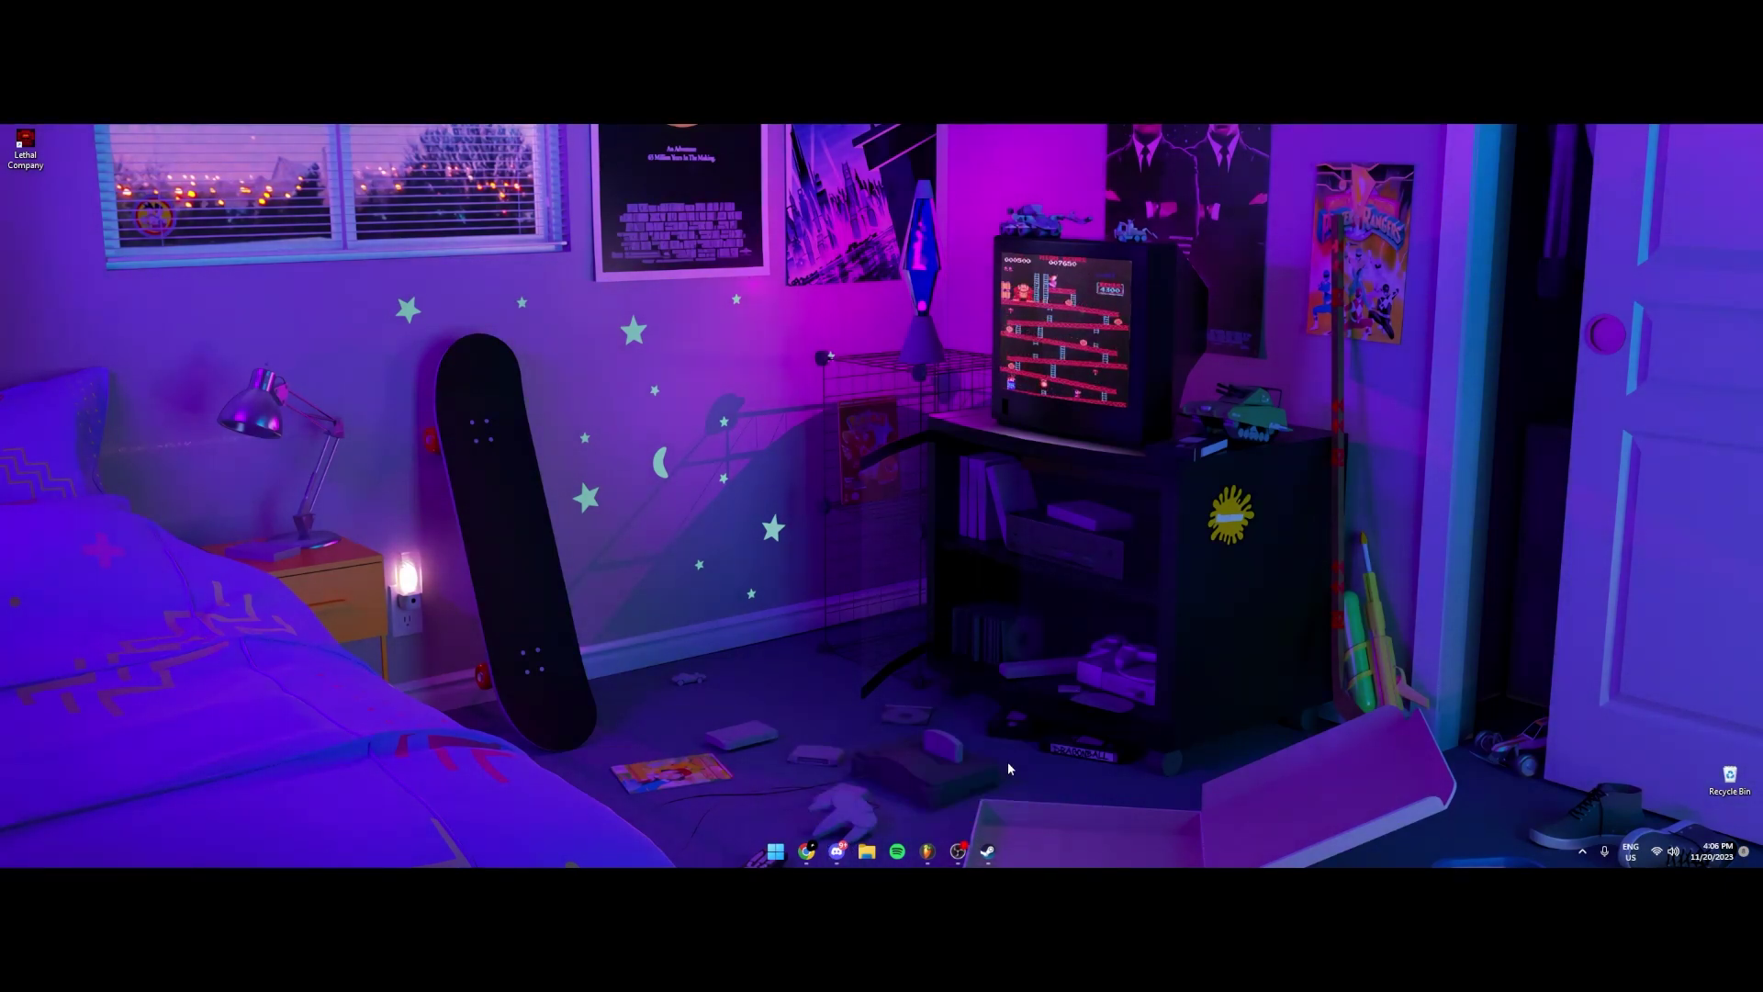
- Check Lethal Company's download in Steam, and look over the Not-So Lethal Company forum thread and the BepInEx 5.4.22 release page in the browser
{"action": "left_click", "coordinate": [805, 853]}
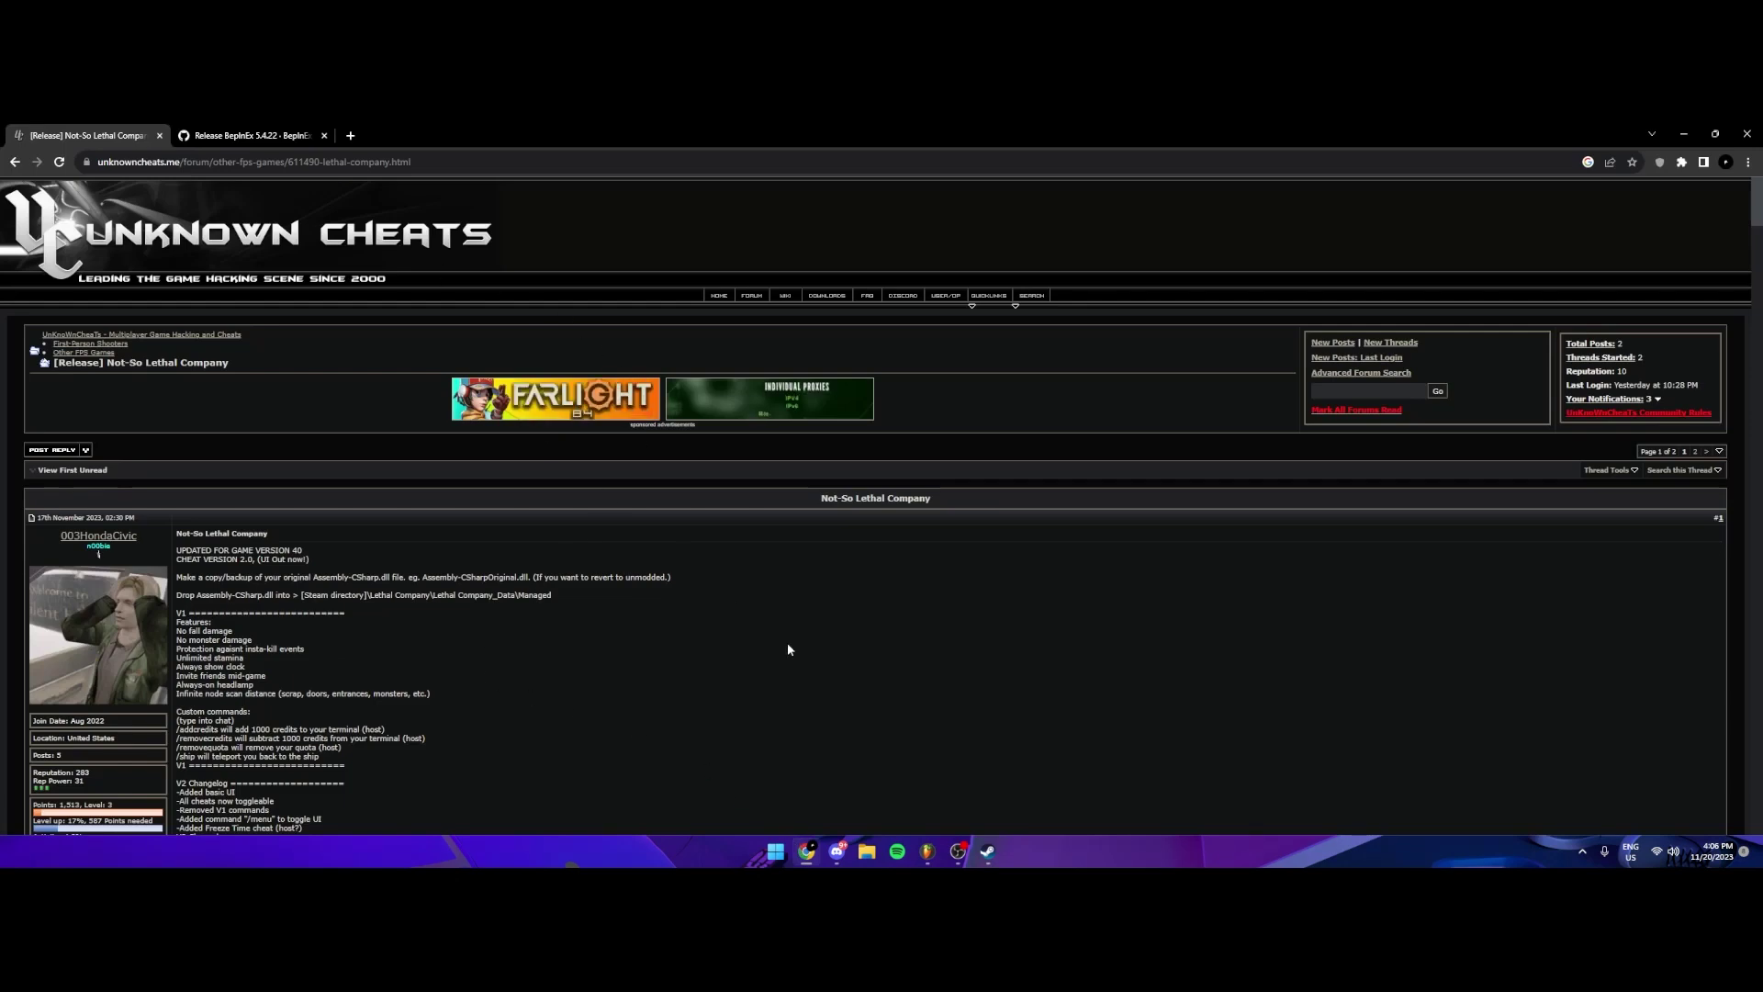
{"action": "left_click", "coordinate": [987, 849]}
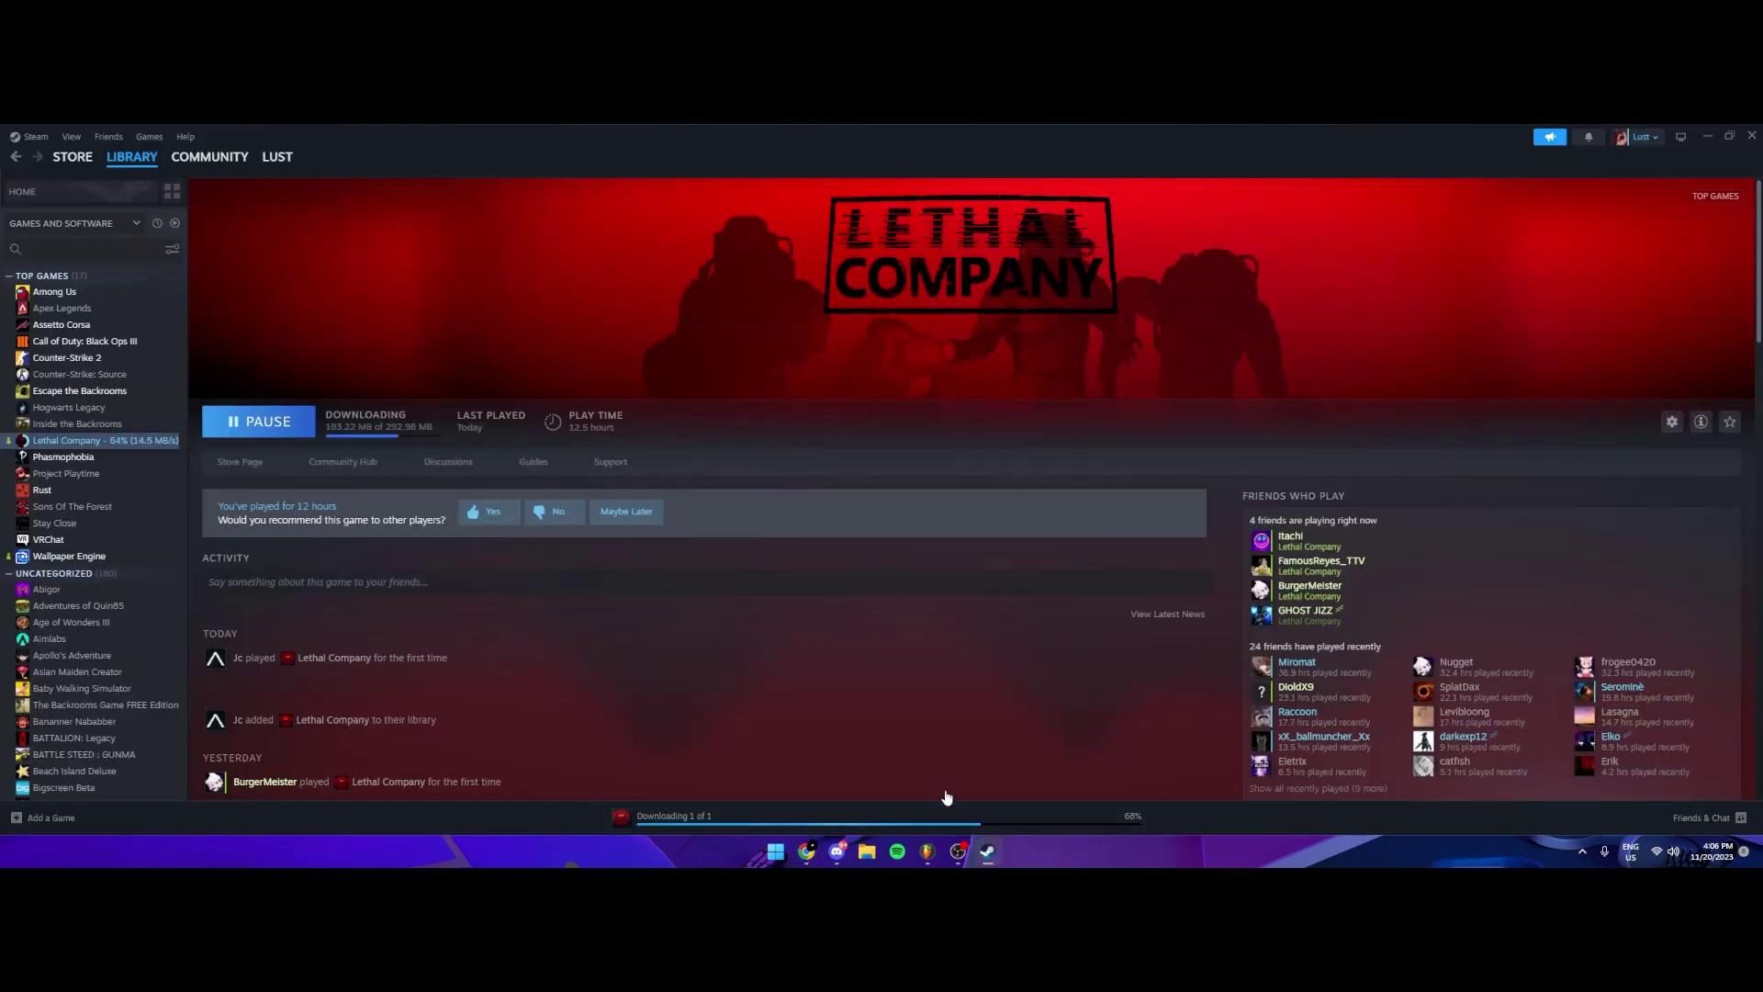
{"action": "right_click", "coordinate": [108, 440]}
{"action": "left_click", "coordinate": [152, 570]}
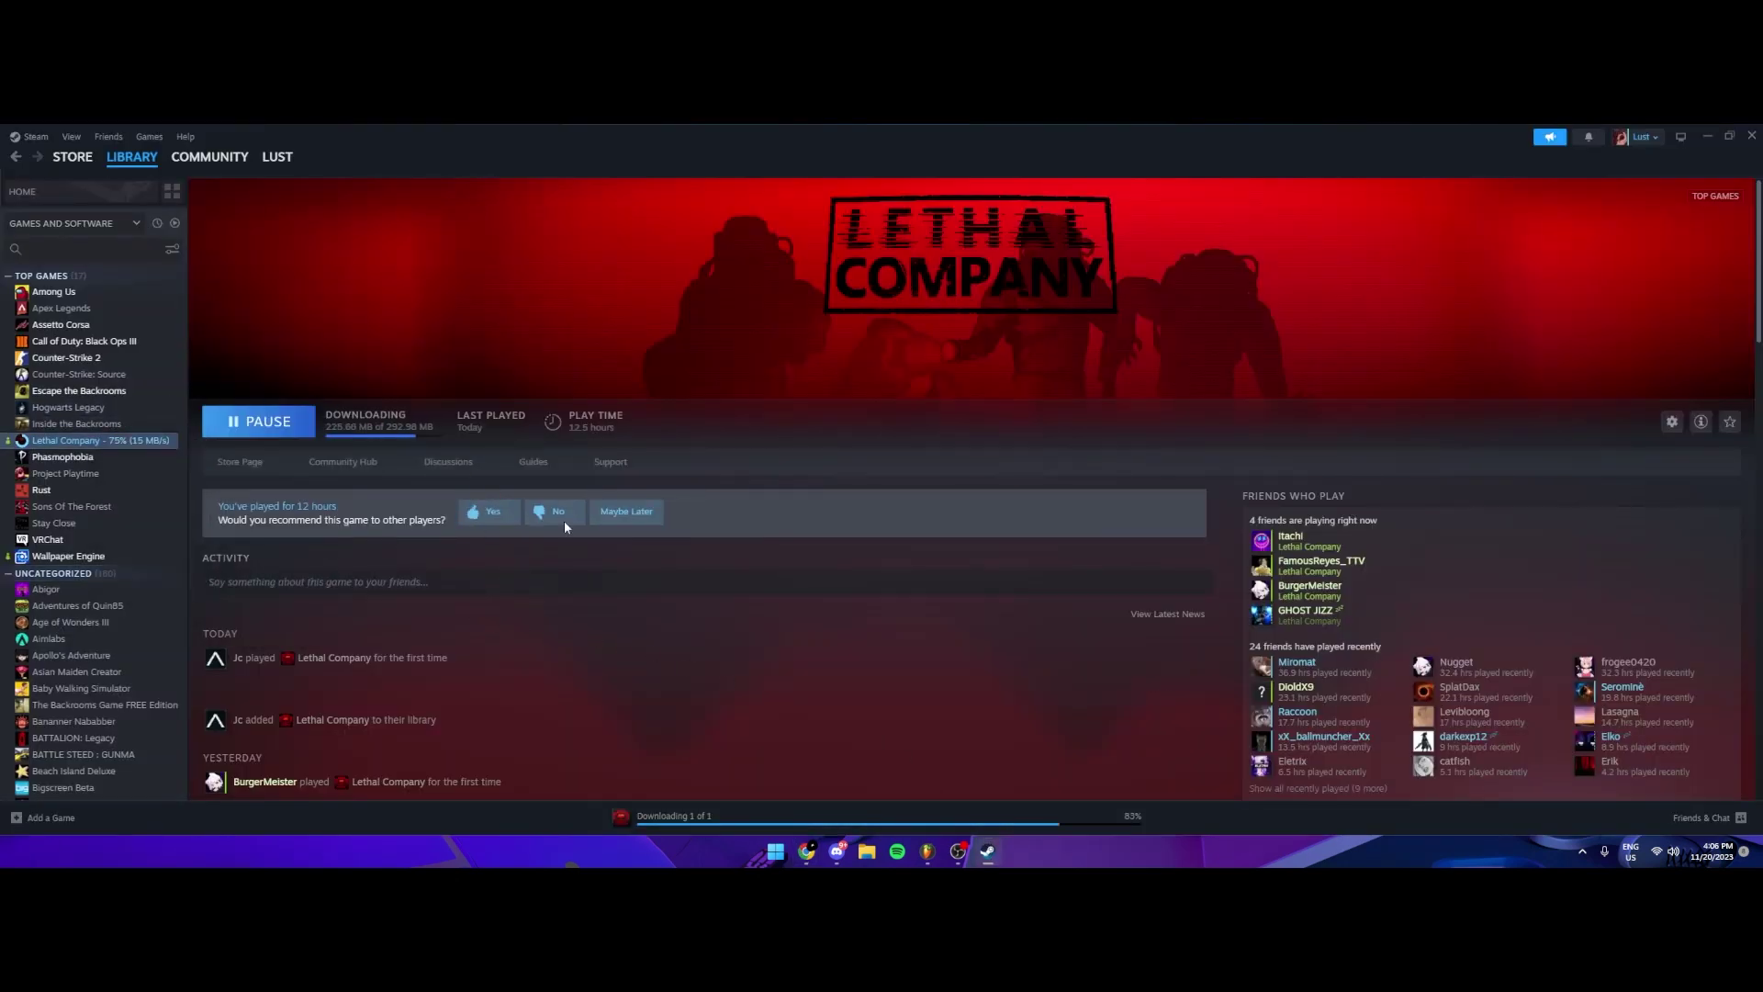
{"action": "left_click", "coordinate": [1161, 285]}
{"action": "left_click", "coordinate": [993, 857]}
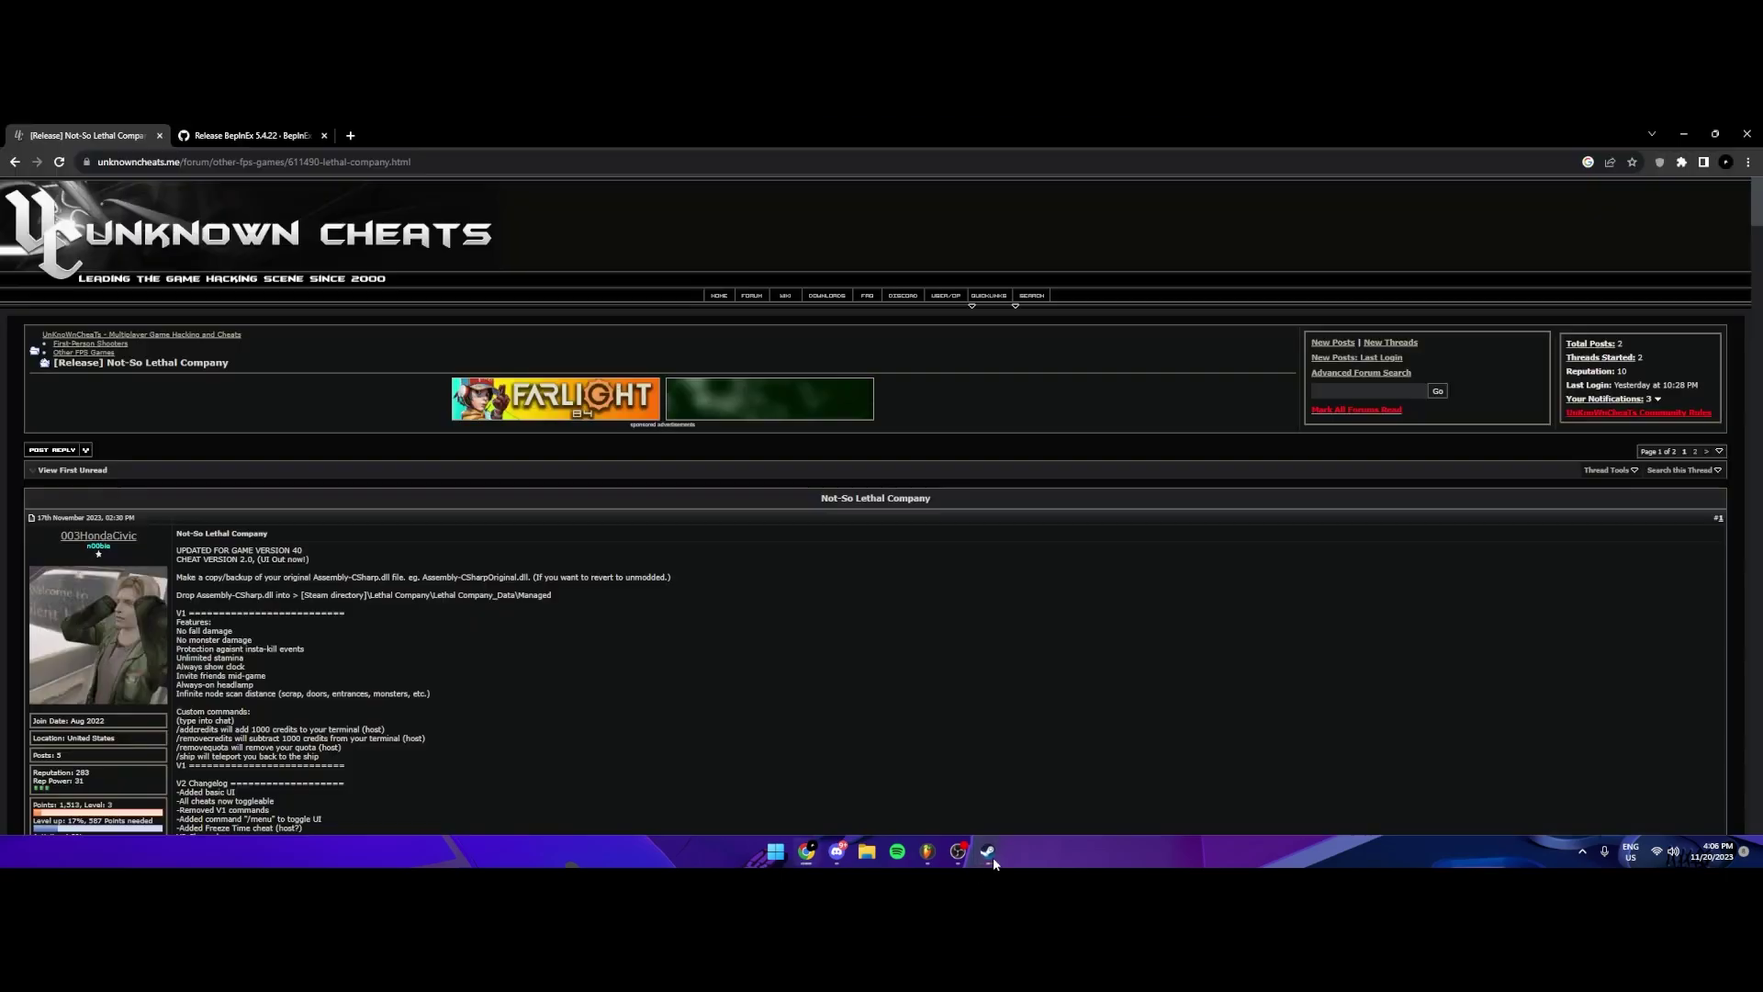
{"action": "left_click", "coordinate": [221, 133]}
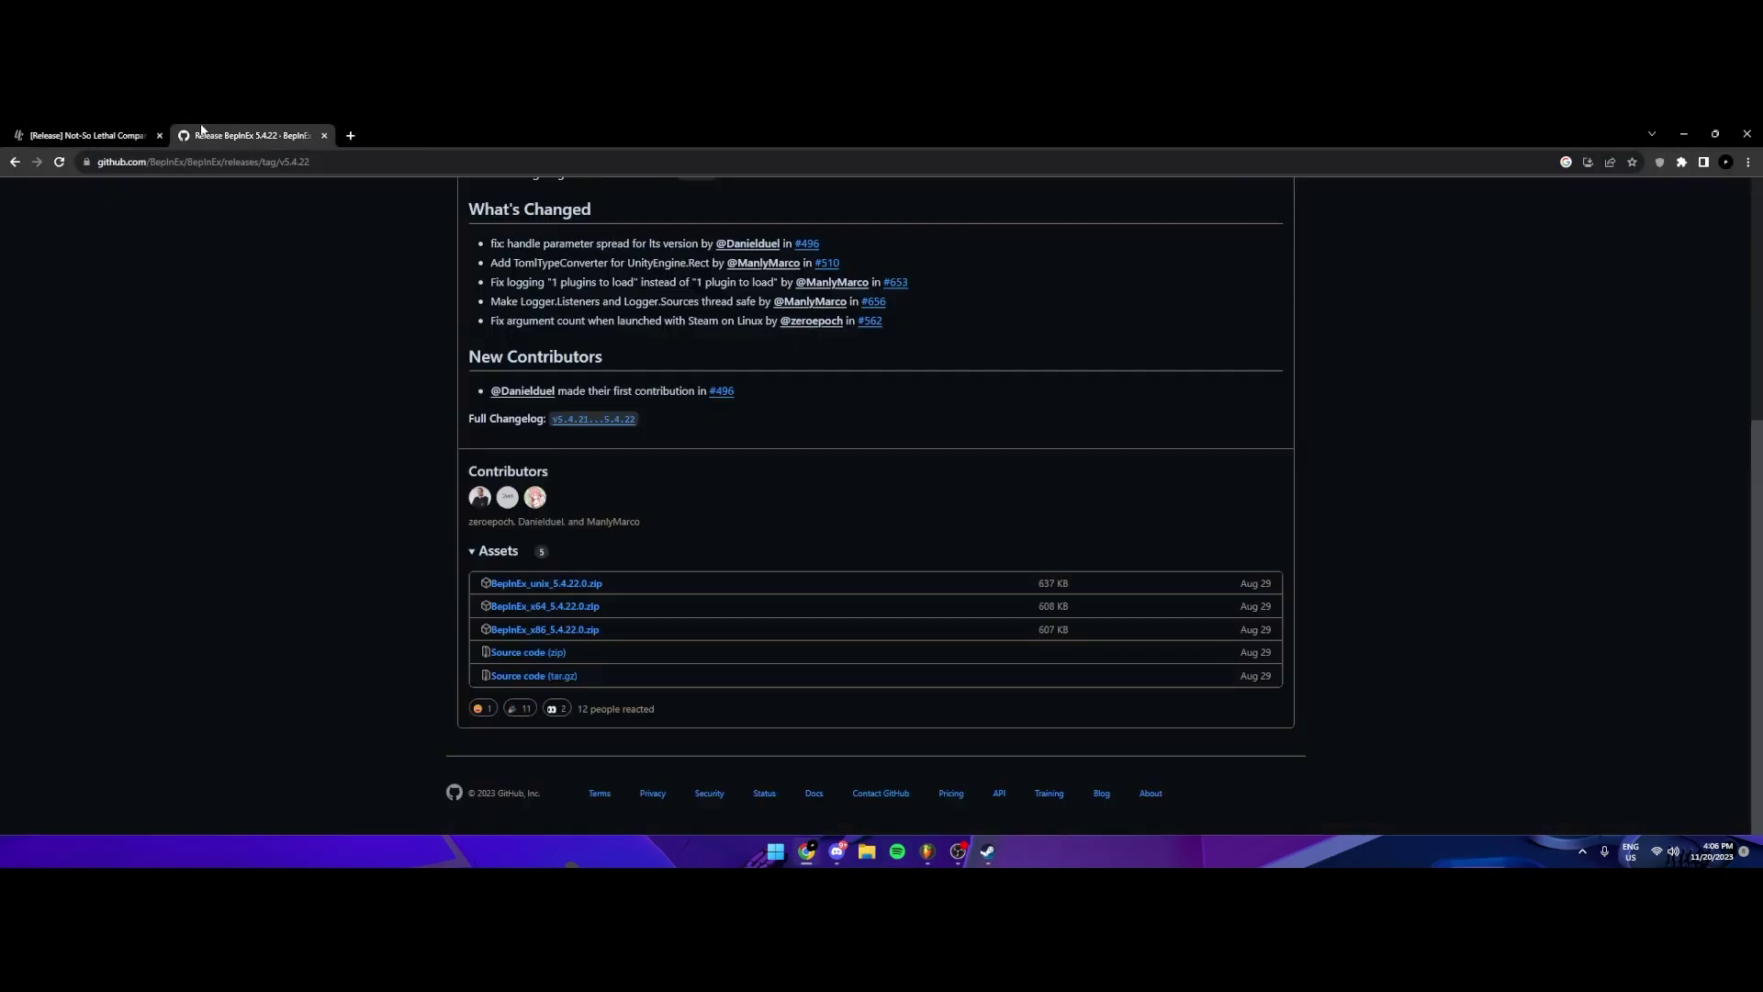
{"action": "left_click", "coordinate": [138, 131]}
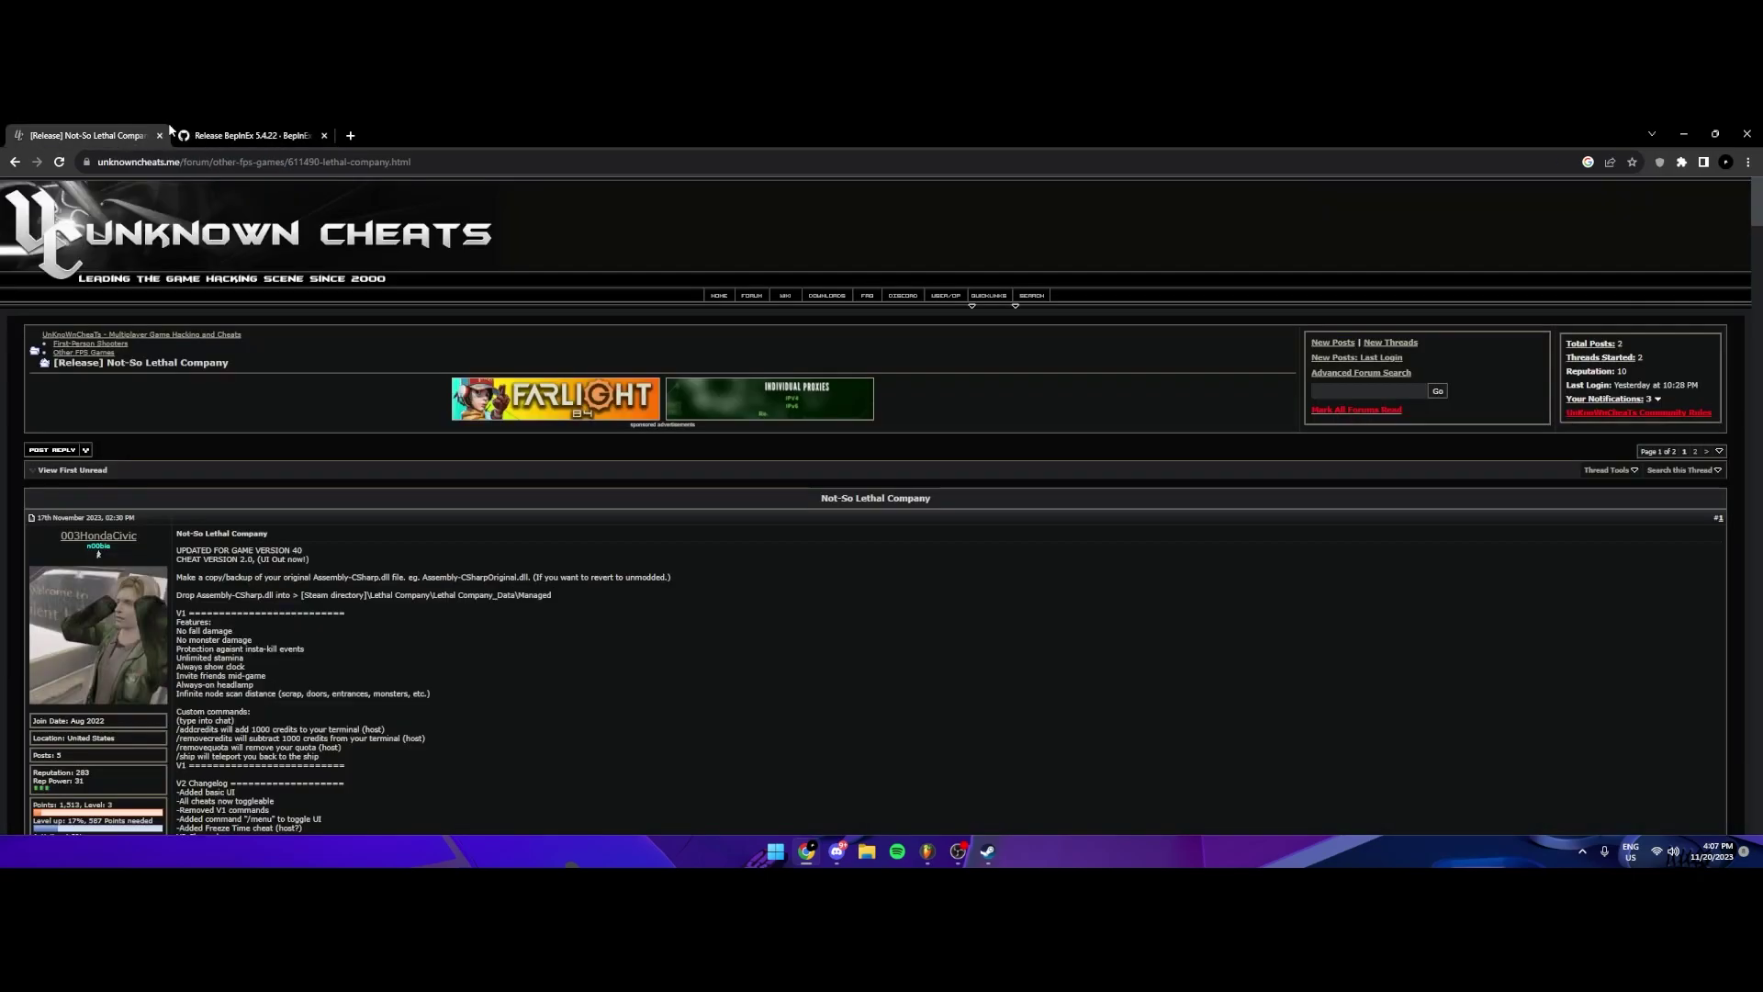
{"action": "left_click", "coordinate": [241, 135]}
{"action": "left_click", "coordinate": [812, 859]}
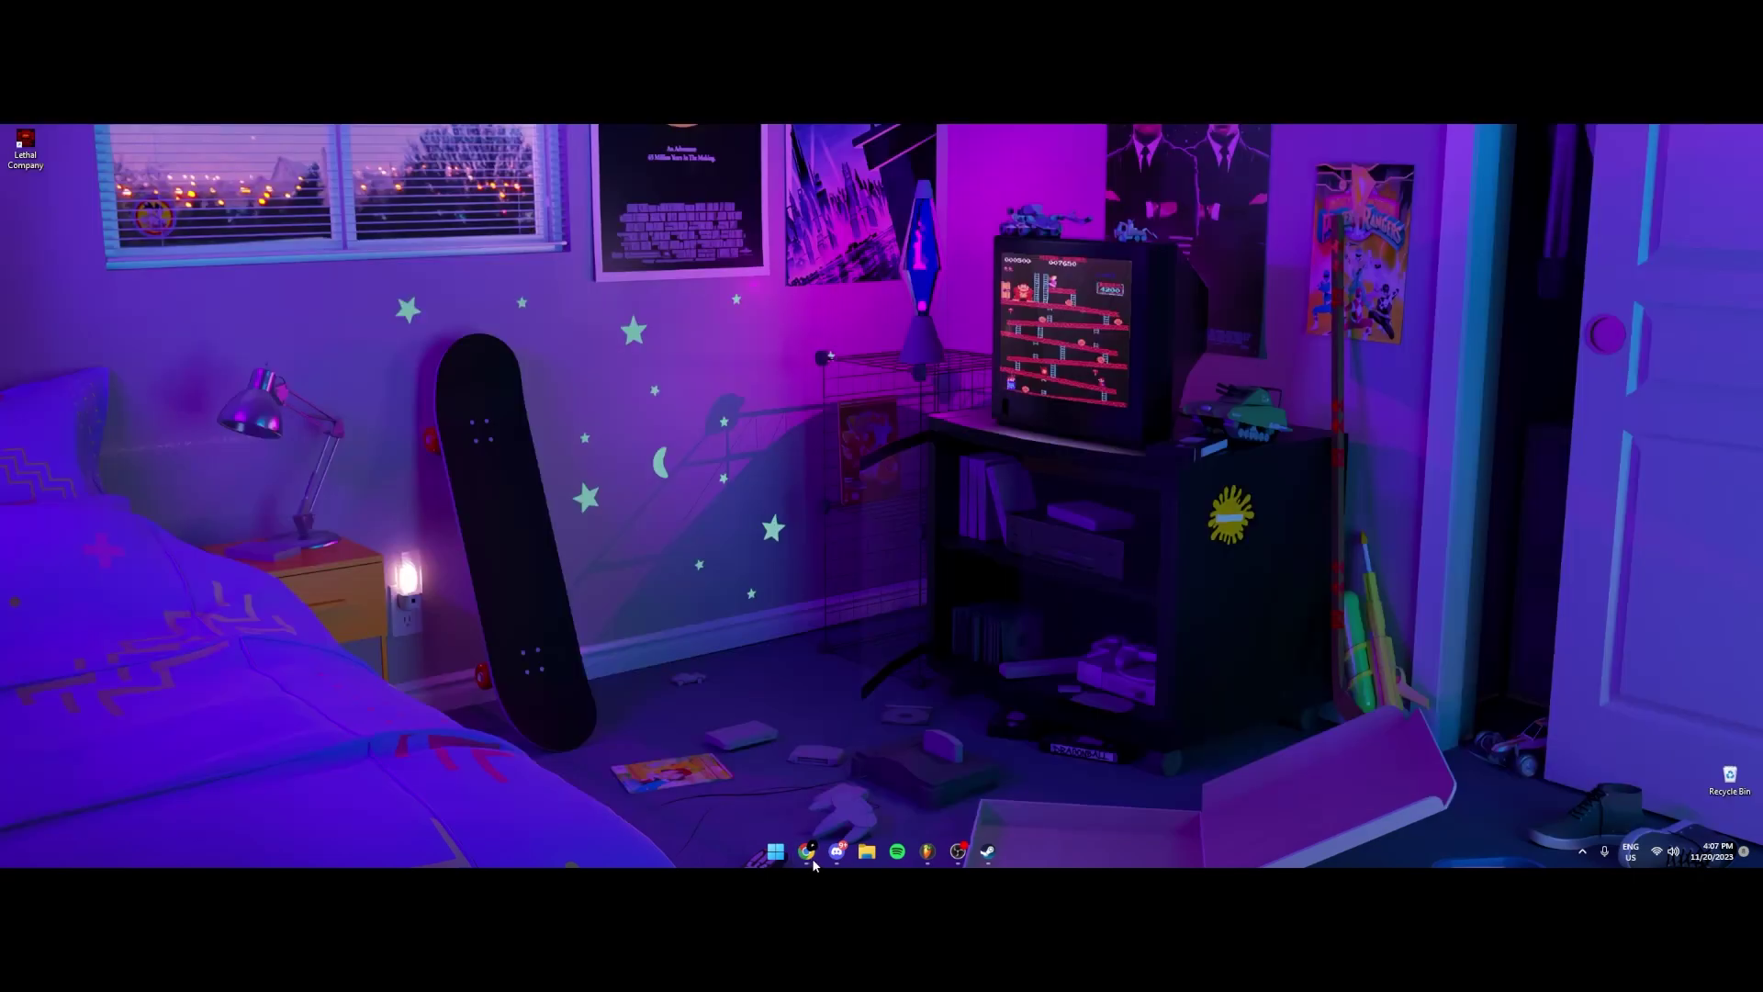
- Clear the completed Lethal Company download from Steam's download list and return to the library home
{"action": "left_click", "coordinate": [987, 851]}
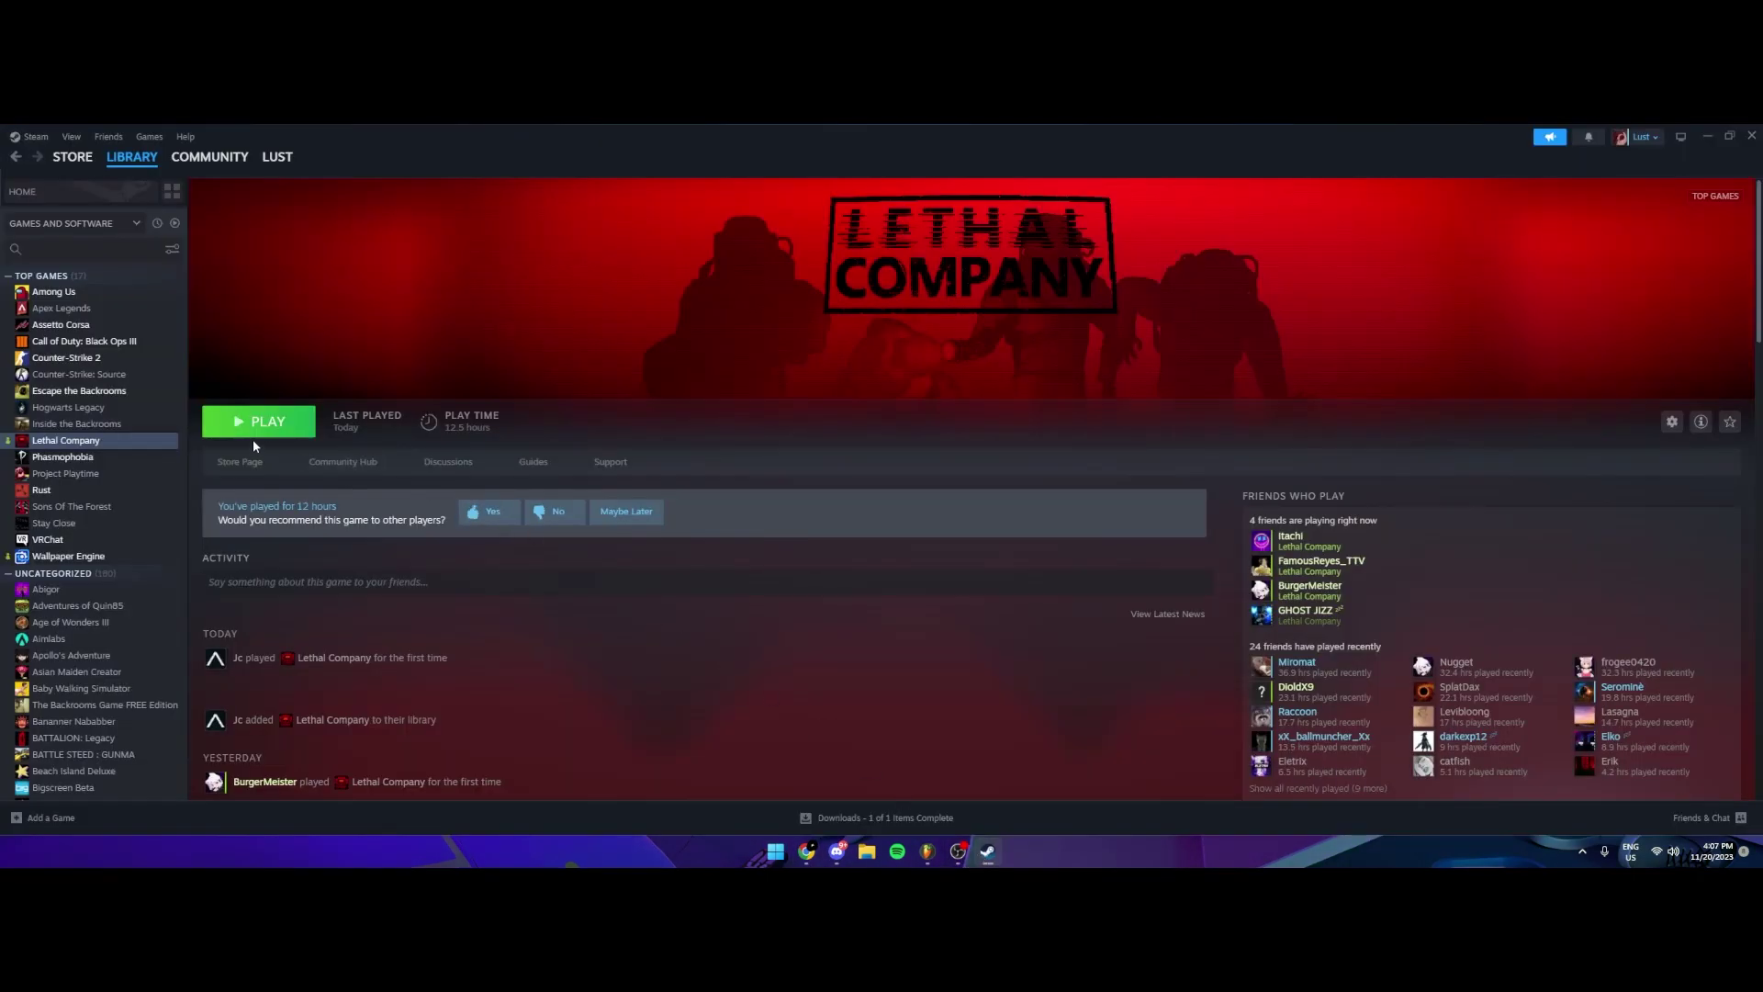
{"action": "left_click", "coordinate": [912, 816]}
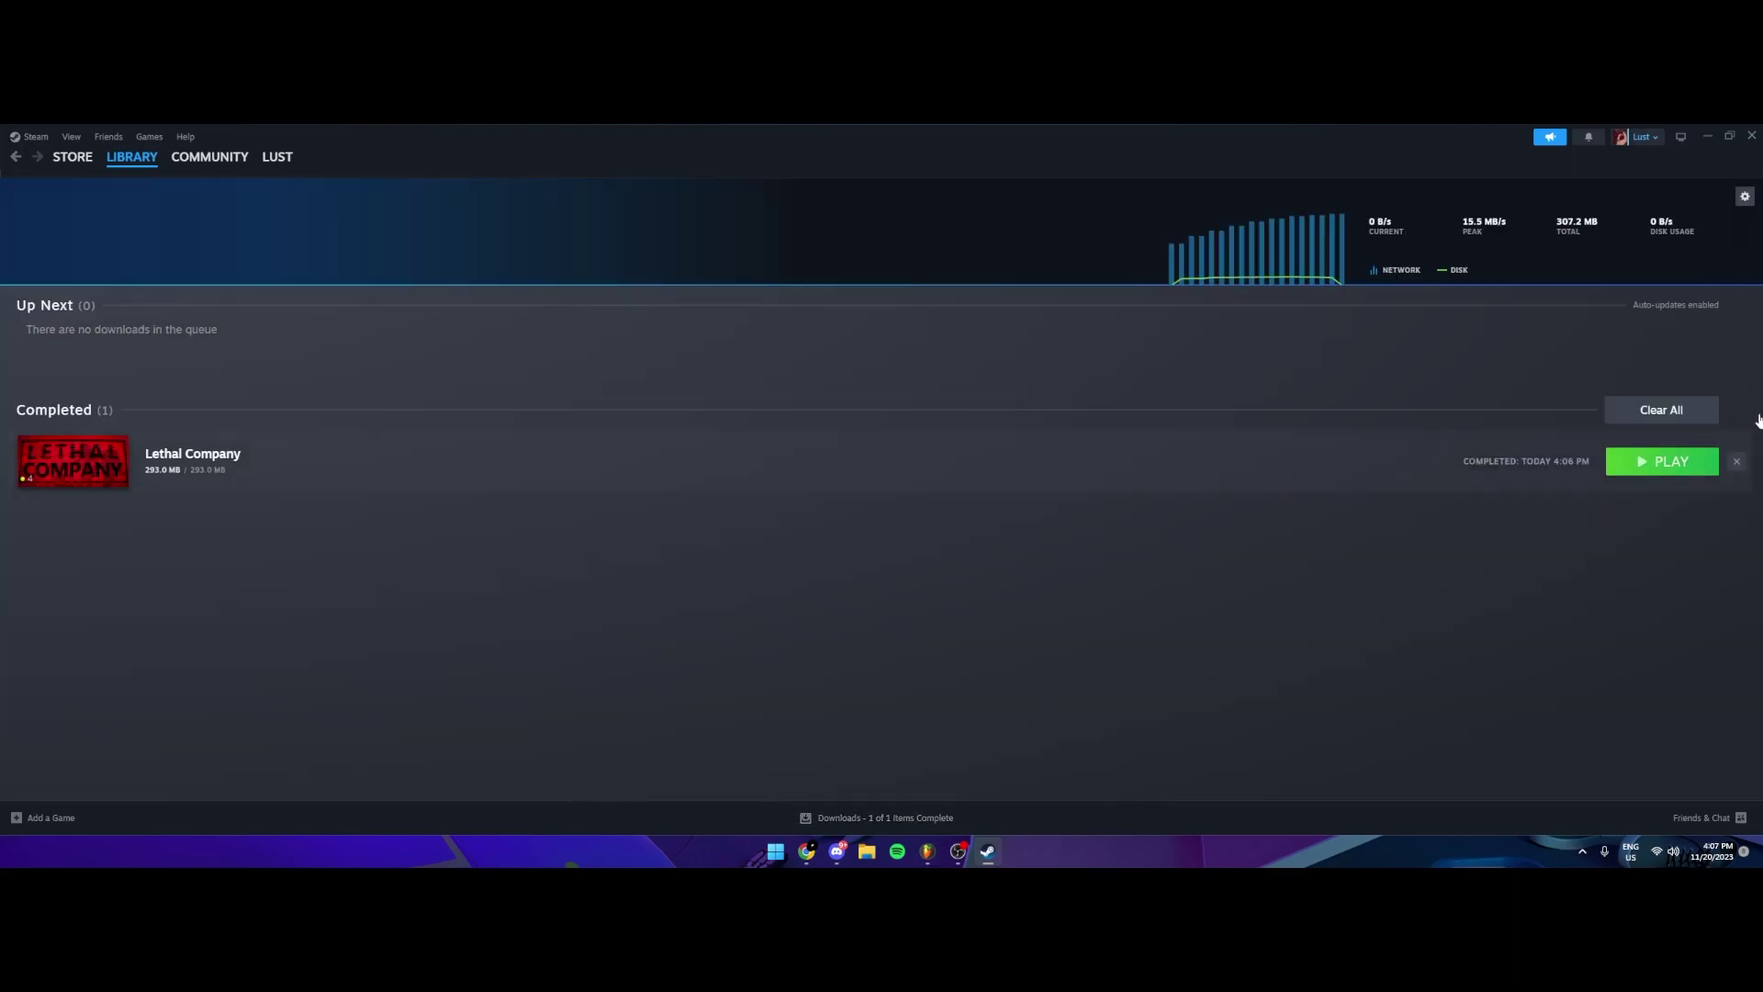
{"action": "left_click", "coordinate": [1673, 409]}
{"action": "left_click", "coordinate": [113, 183]}
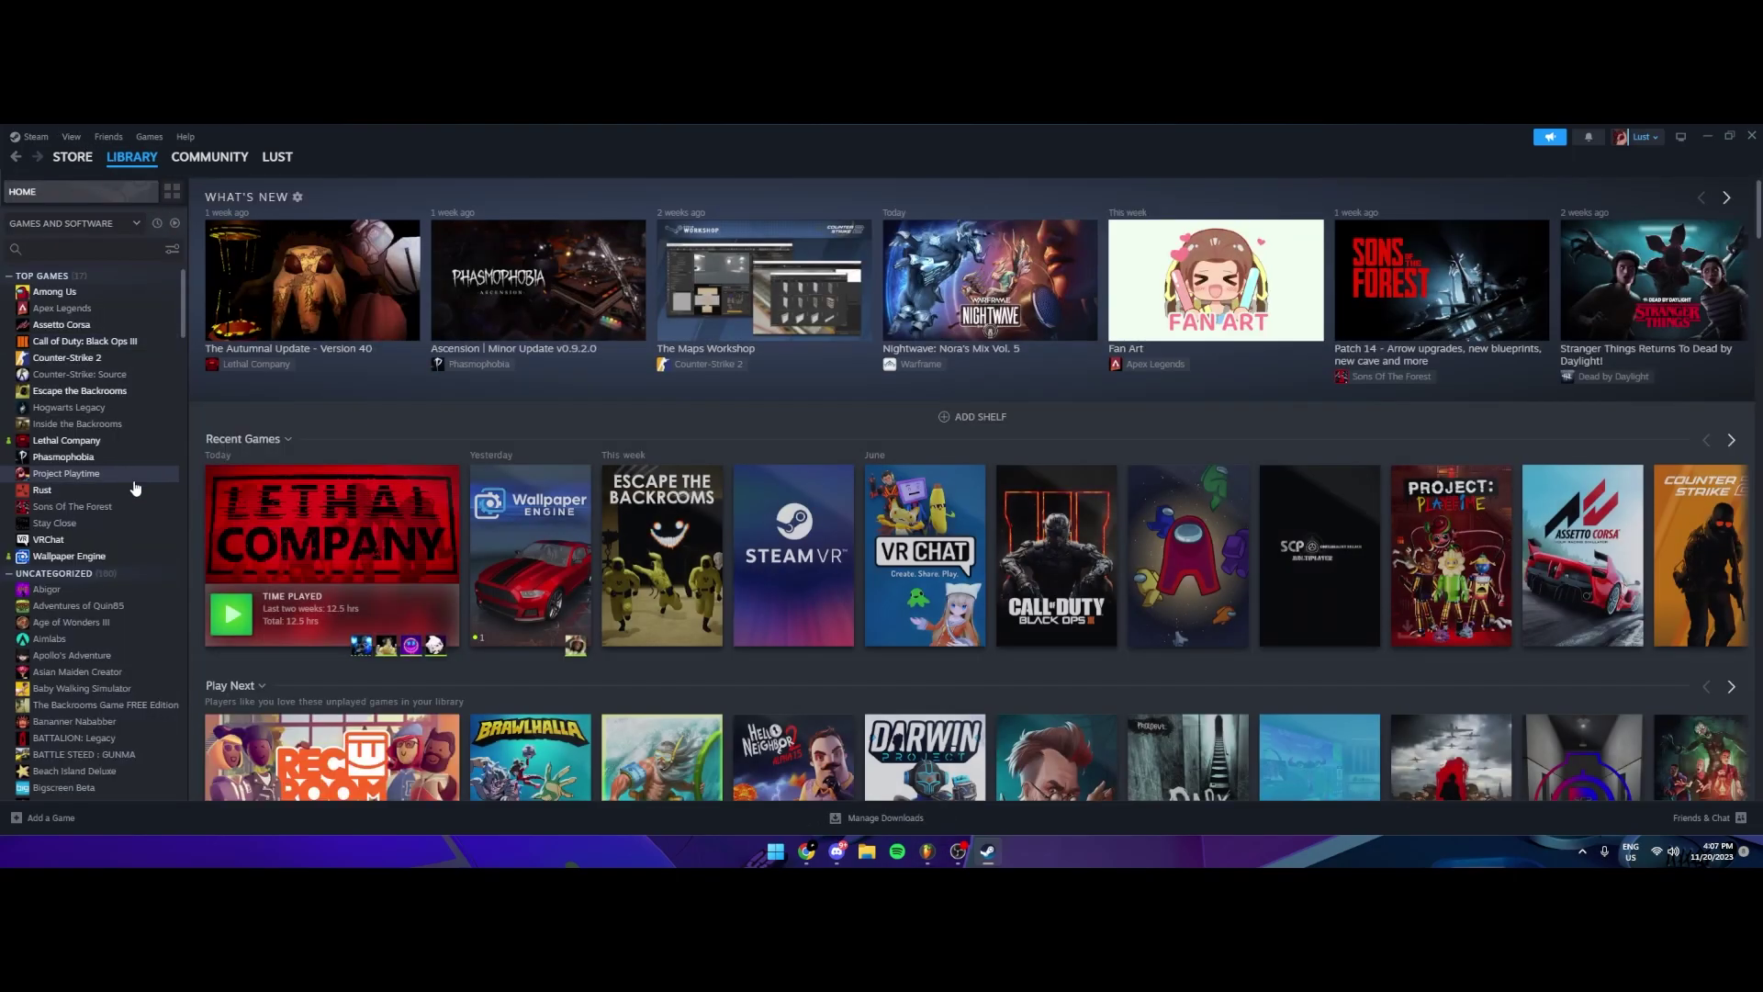
{"action": "right_click", "coordinate": [79, 444]}
{"action": "mouse_move", "coordinate": [133, 550]}
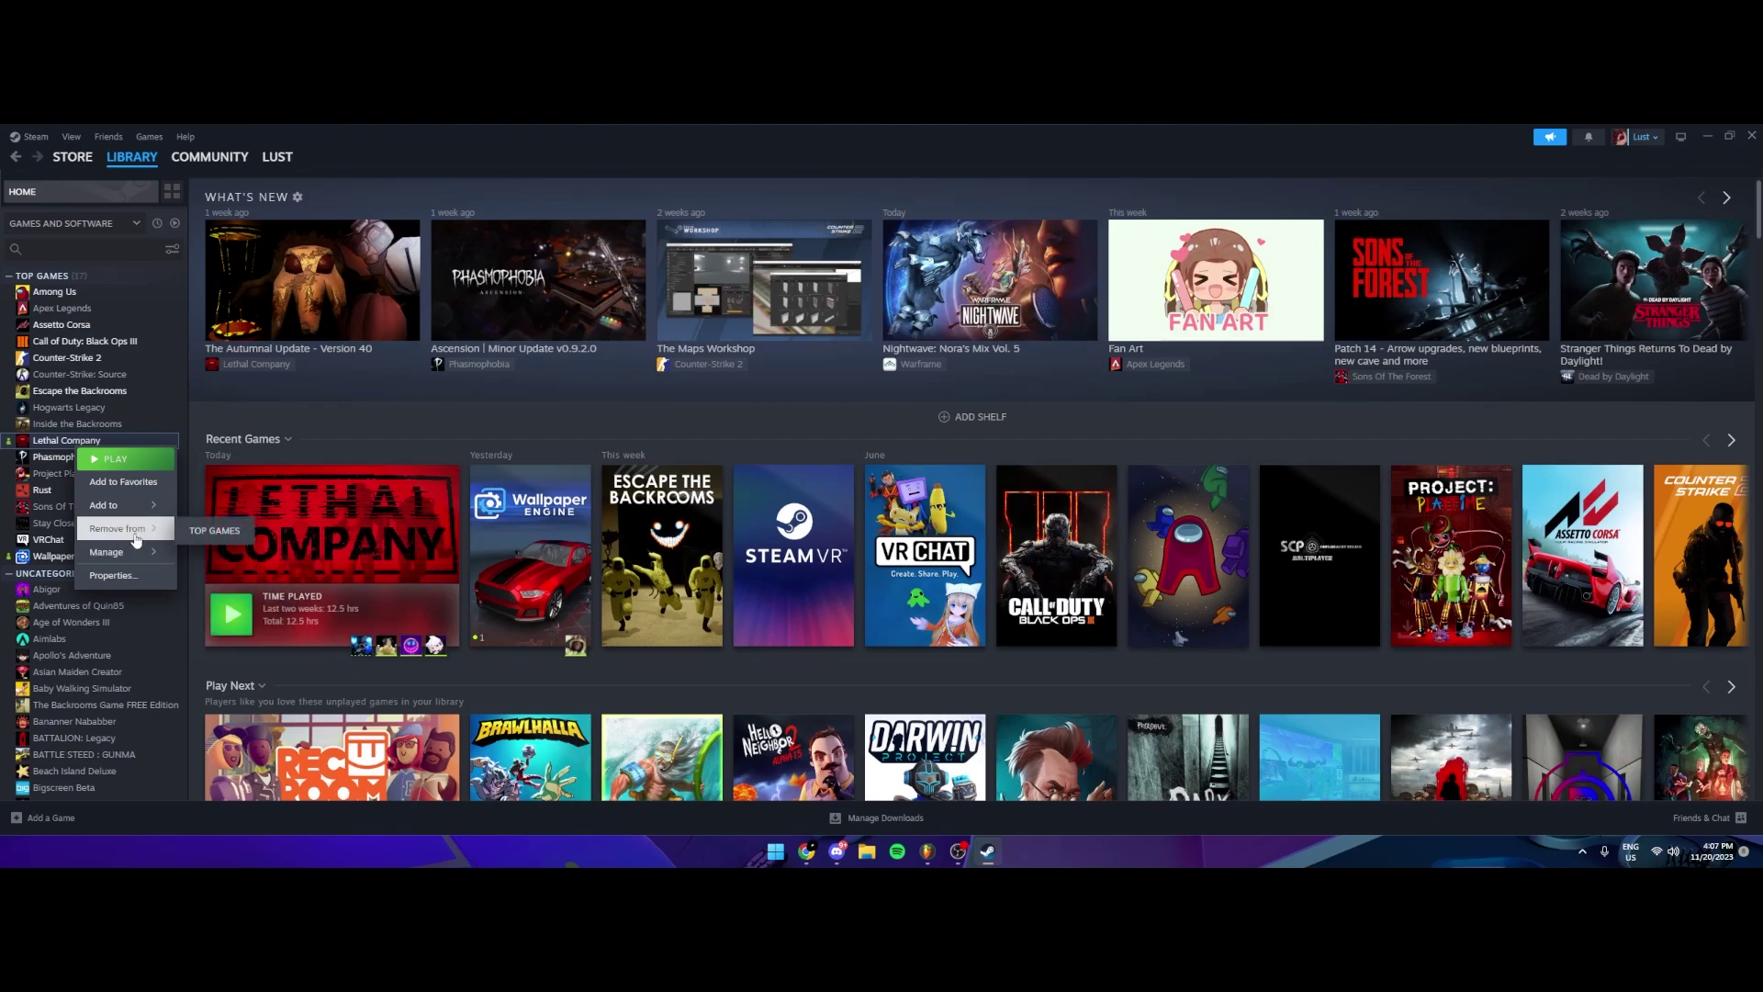
{"action": "left_click", "coordinate": [181, 555]}
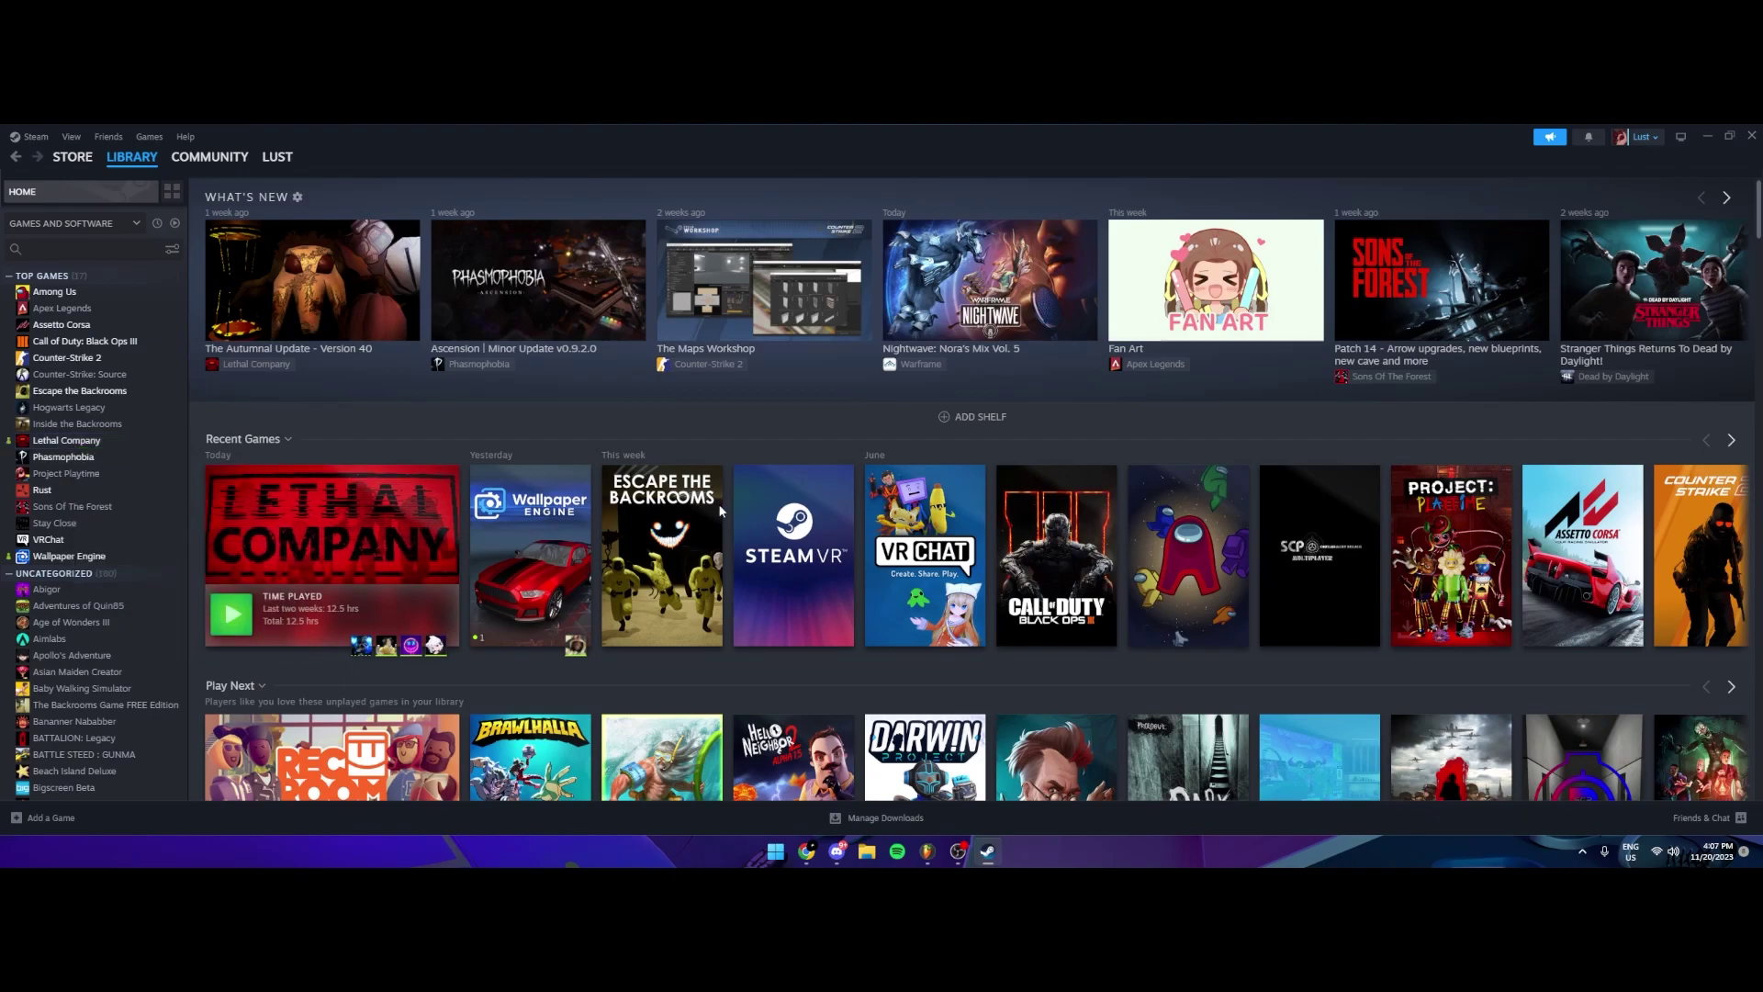
{"action": "left_click", "coordinate": [986, 852]}
{"action": "left_click", "coordinate": [986, 853]}
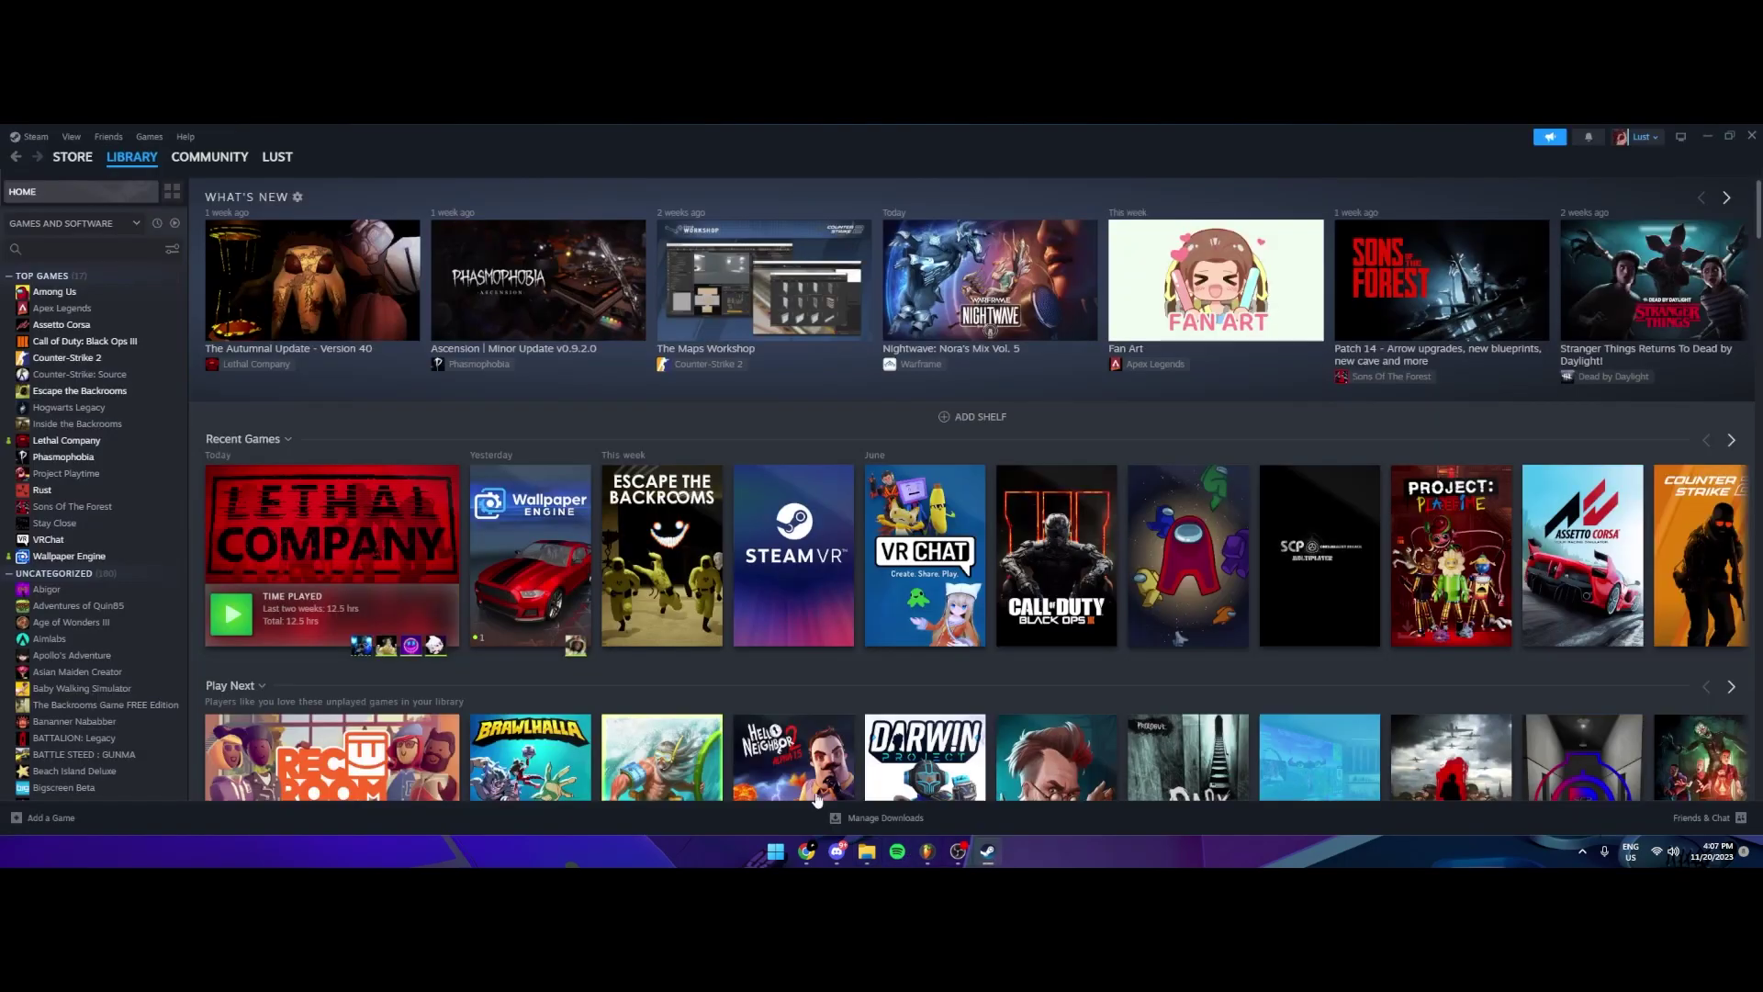
- Open Lethal Company's local files folder from the Steam library
{"action": "right_click", "coordinate": [100, 444]}
{"action": "mouse_move", "coordinate": [138, 545]}
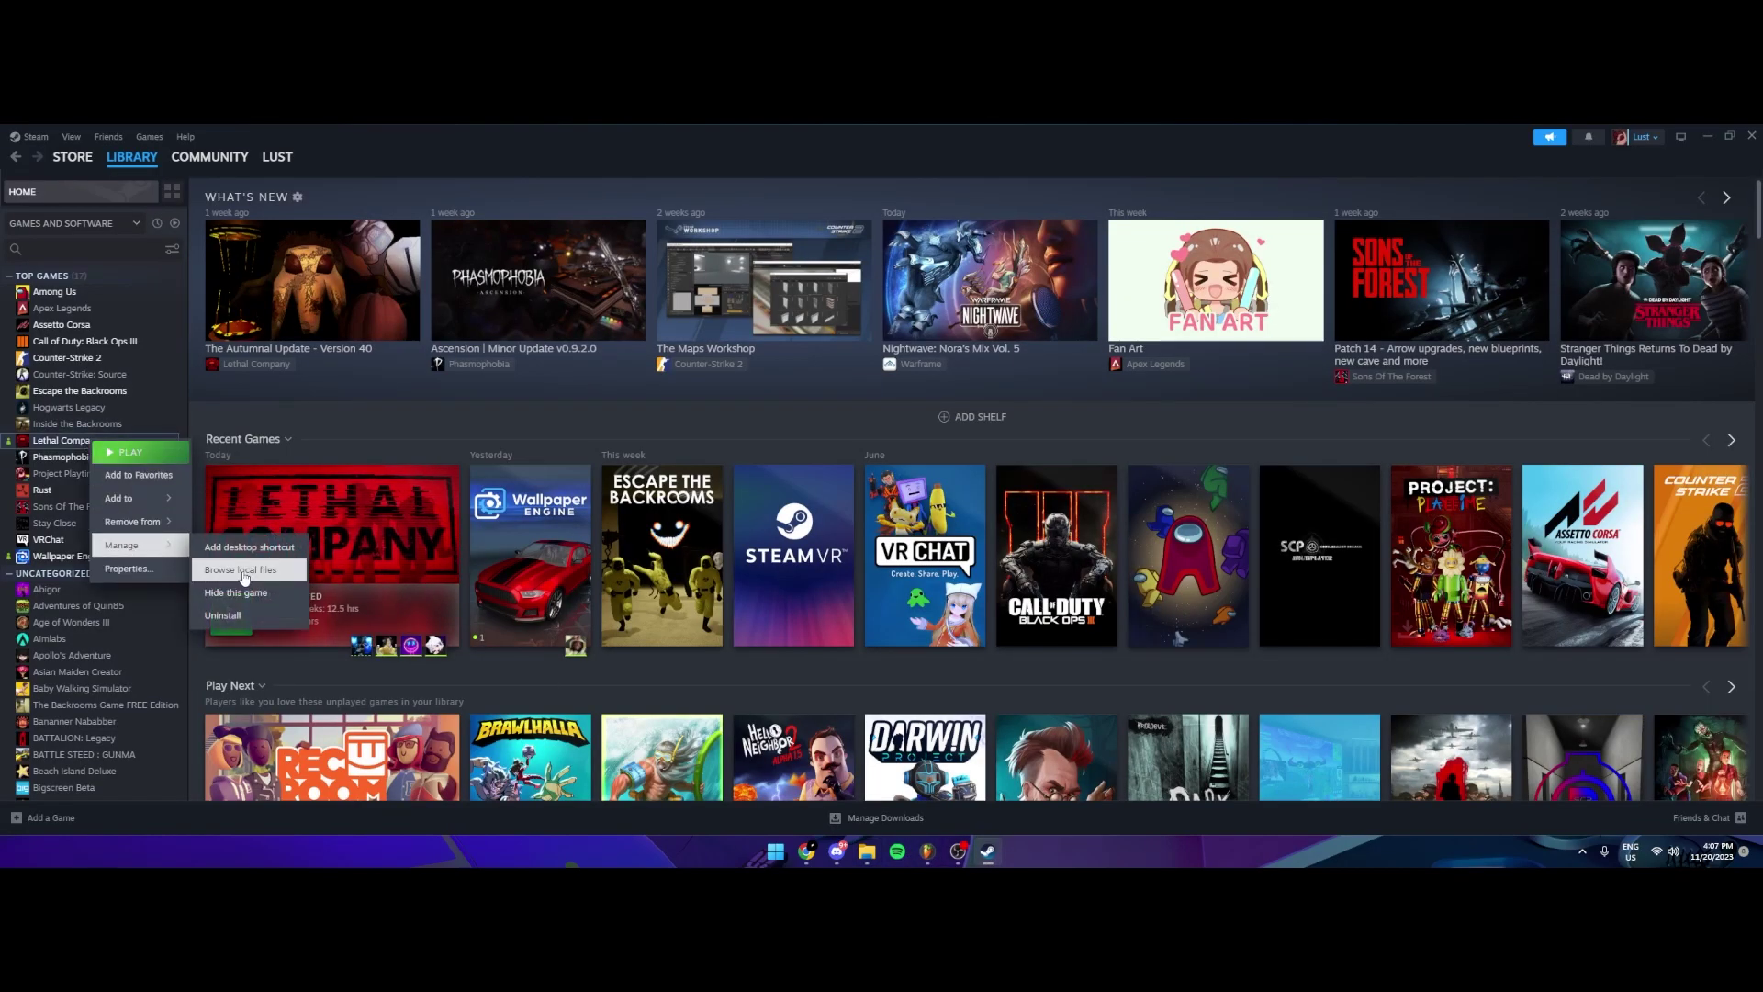
{"action": "left_click", "coordinate": [987, 852]}
{"action": "left_click_drag", "start_coordinate": [946, 650], "coordinate": [918, 395]}
{"action": "left_click", "coordinate": [1023, 669]}
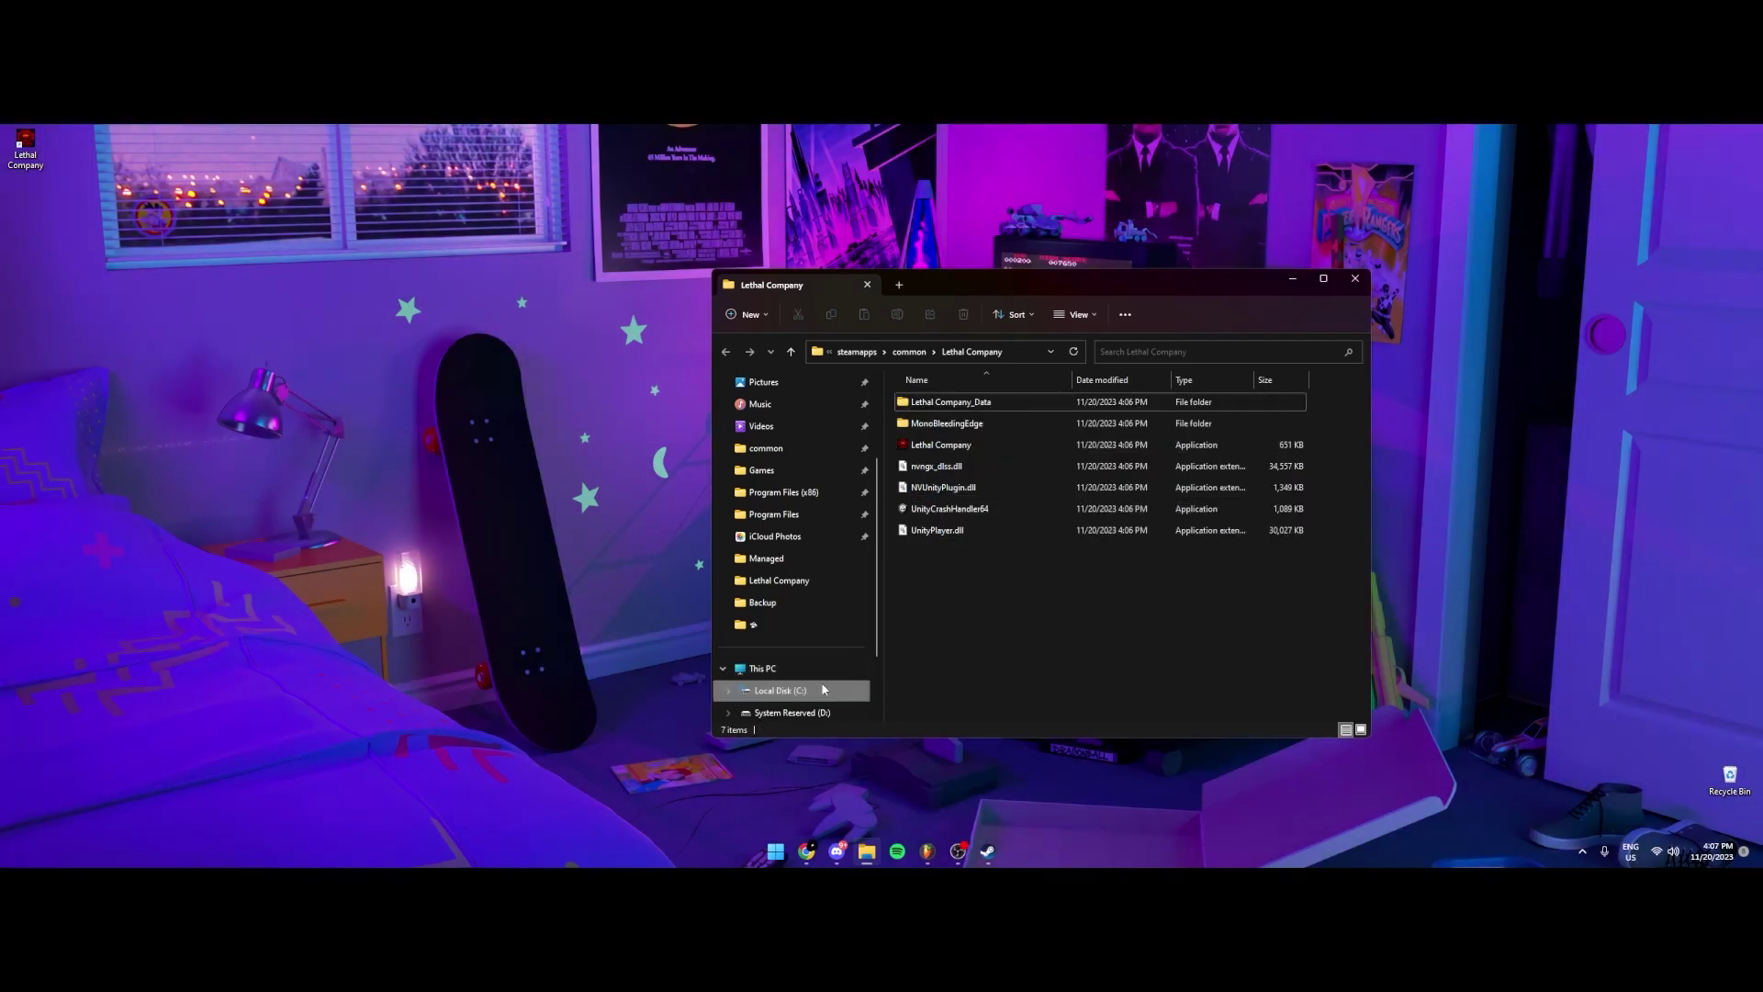
- Navigate from Local Disk (C:) through Program Files (x86), Steam, steamapps and common to the Lethal Company folder
{"action": "left_click", "coordinate": [823, 689]}
{"action": "double_click", "coordinate": [960, 658]}
{"action": "scroll", "coordinate": [968, 636], "scroll_direction": "down", "scroll_amount": 5}
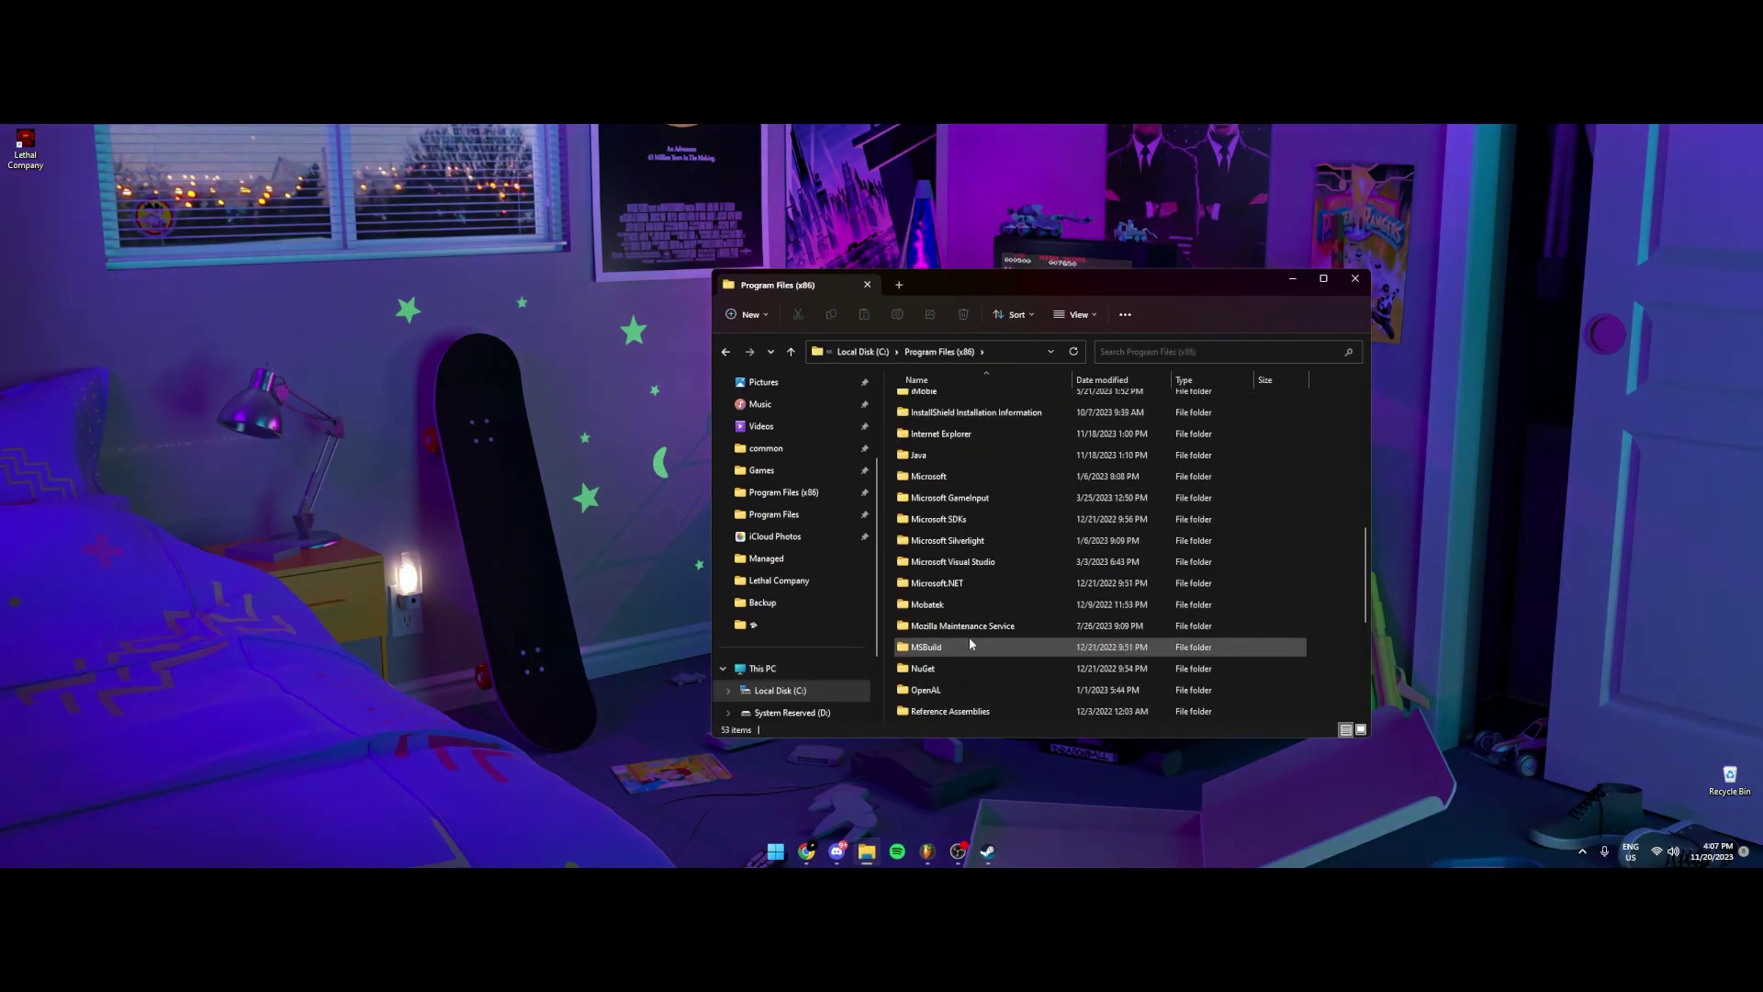
{"action": "scroll", "coordinate": [949, 514], "scroll_direction": "down", "scroll_amount": 4}
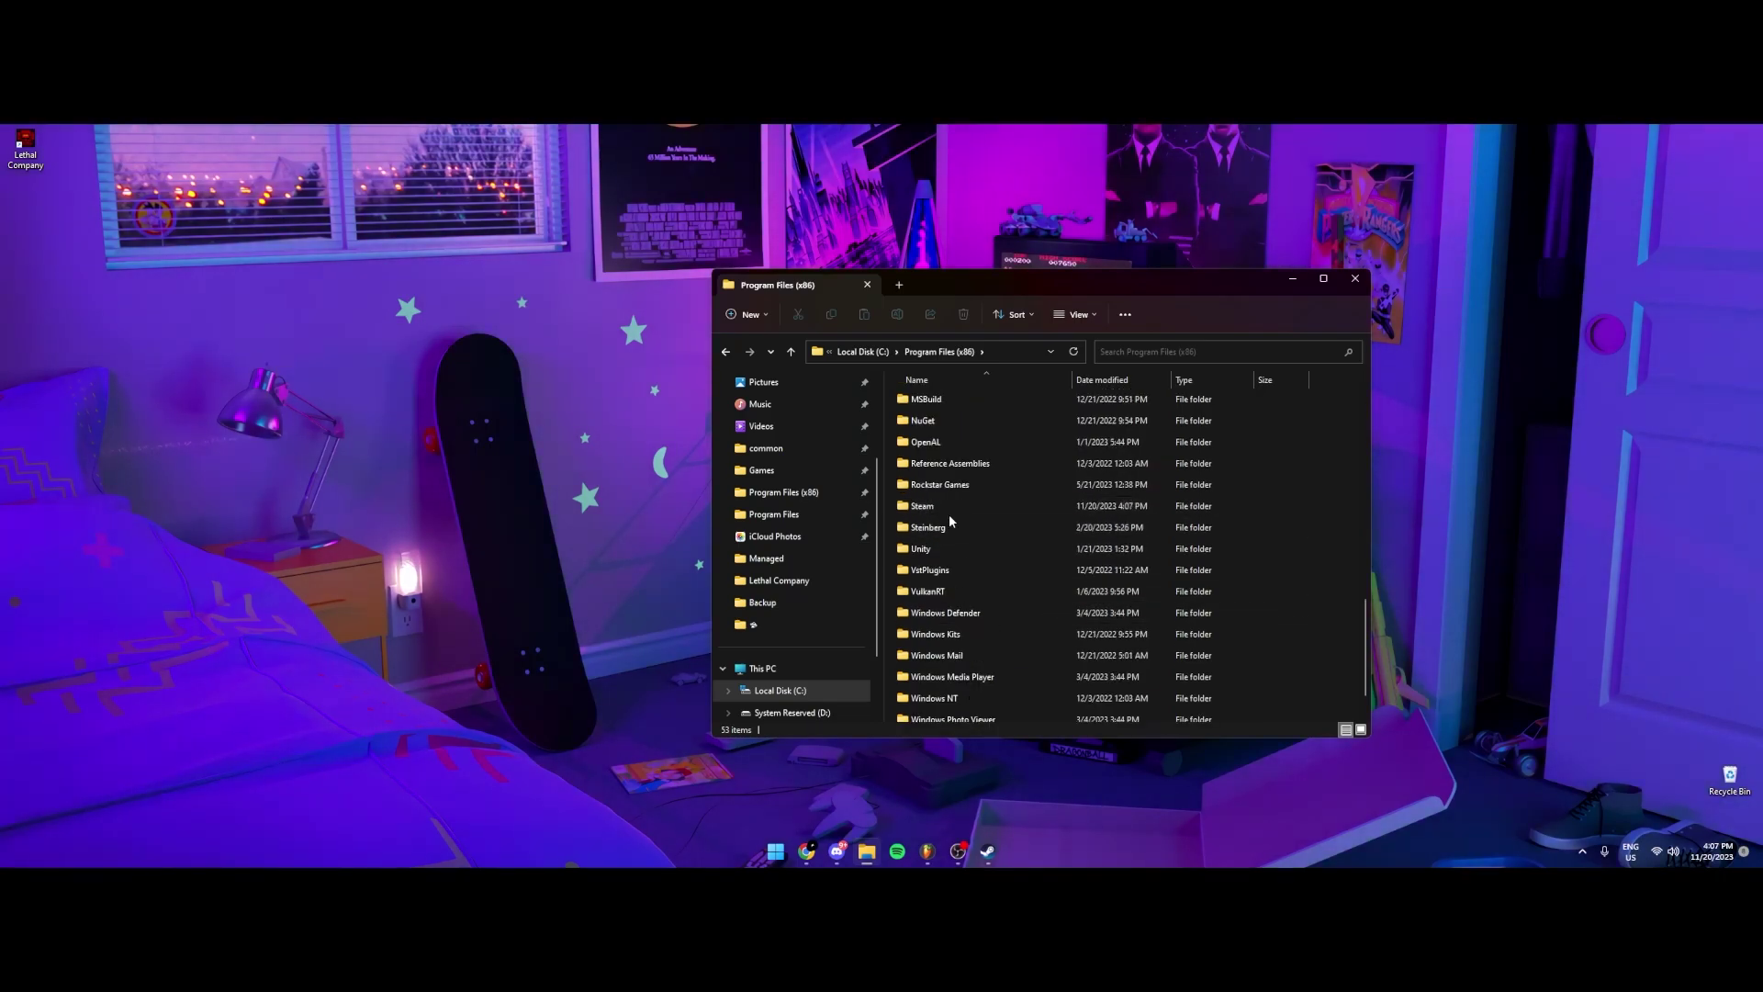
{"action": "double_click", "coordinate": [949, 511]}
{"action": "double_click", "coordinate": [967, 499]}
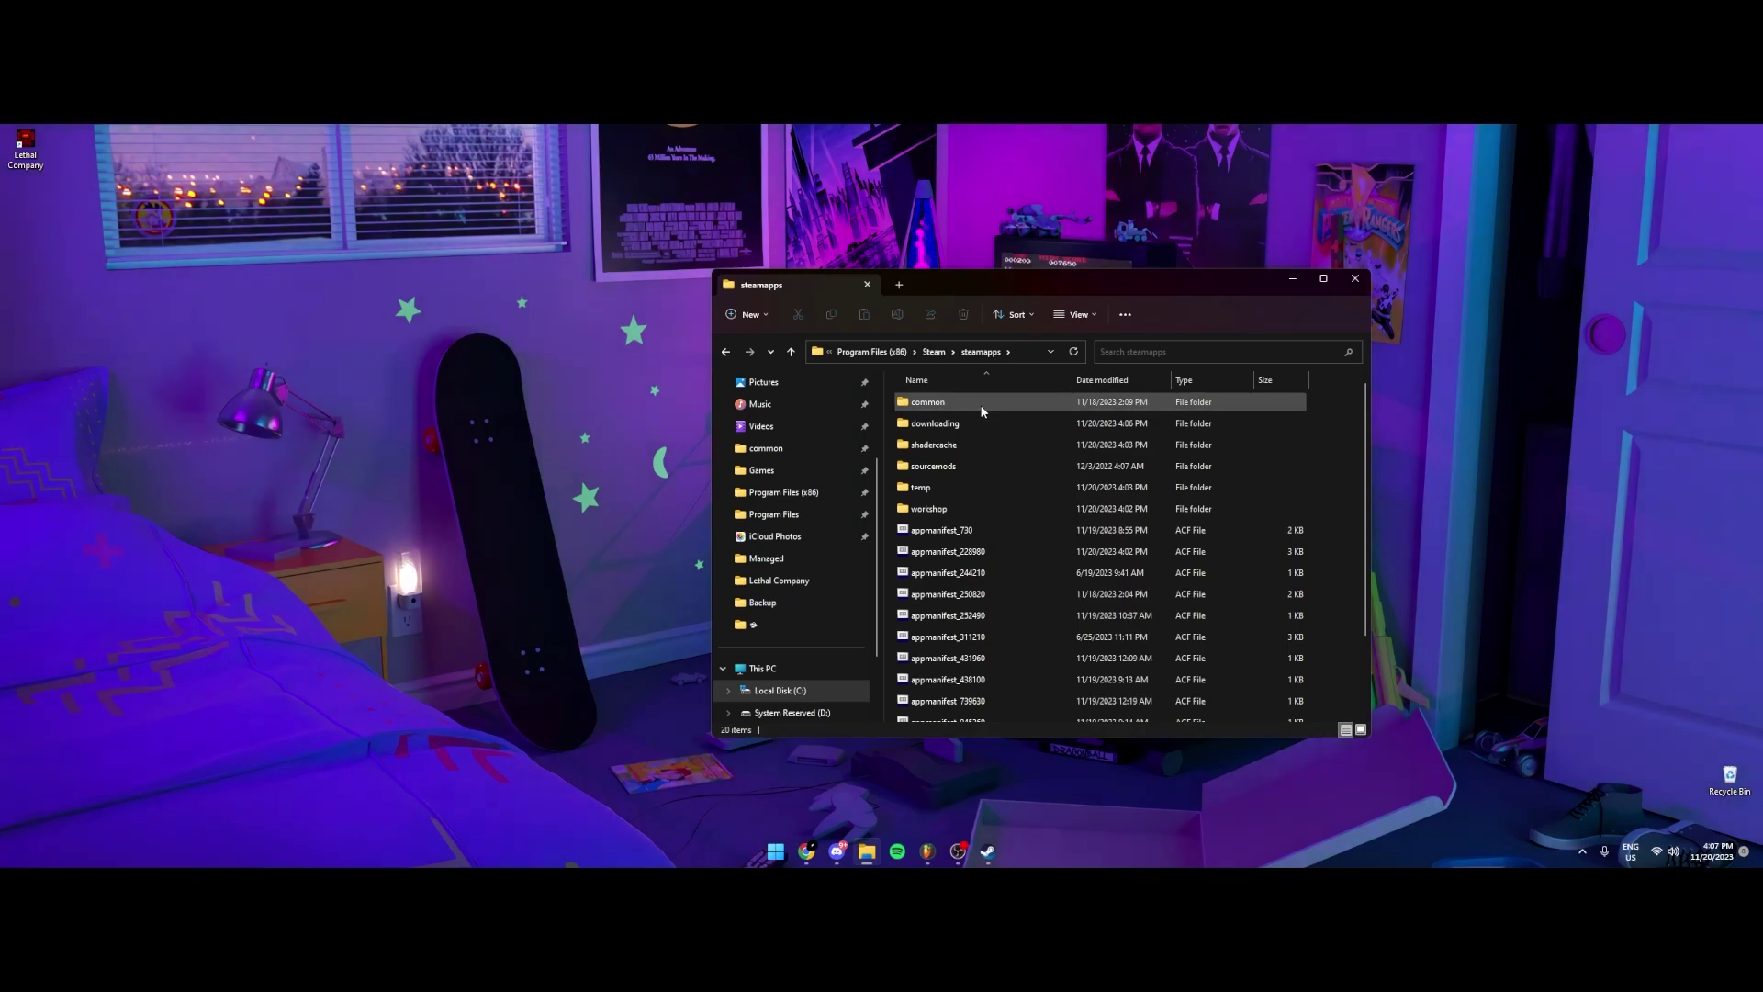
{"action": "double_click", "coordinate": [982, 411]}
{"action": "left_click", "coordinate": [966, 596]}
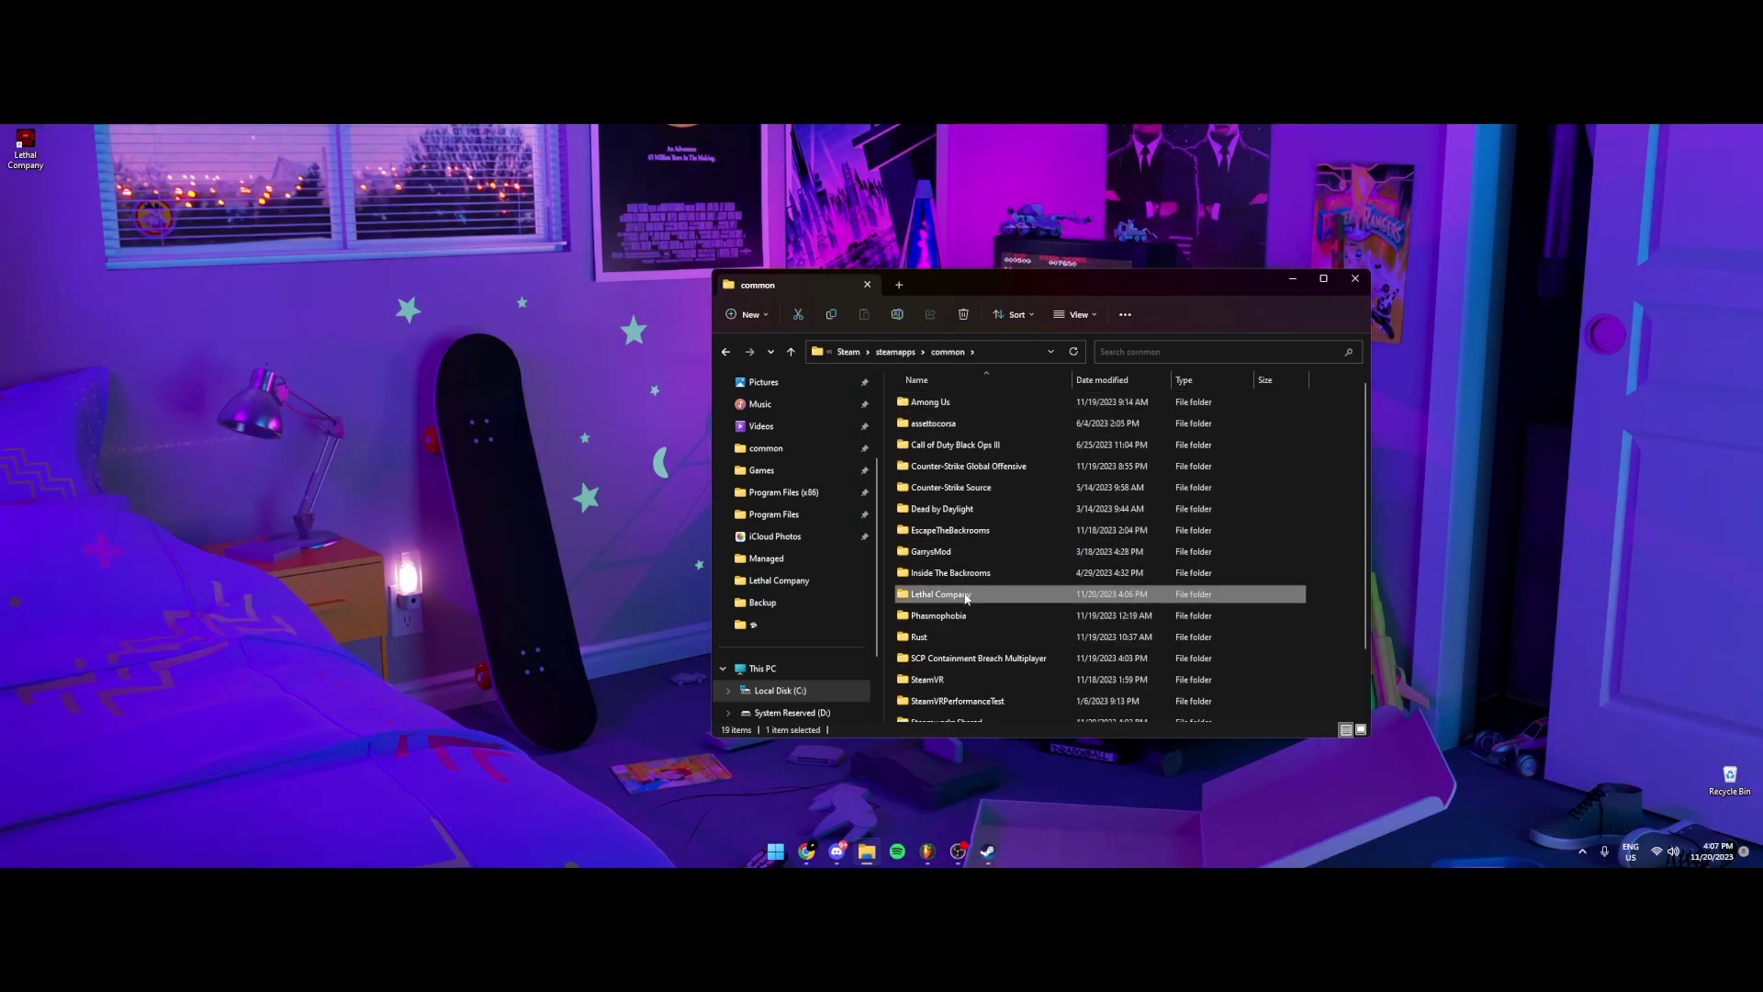
{"action": "double_click", "coordinate": [966, 597]}
{"action": "left_click_drag", "start_coordinate": [1063, 609], "coordinate": [973, 422]}
{"action": "left_click", "coordinate": [1065, 594]}
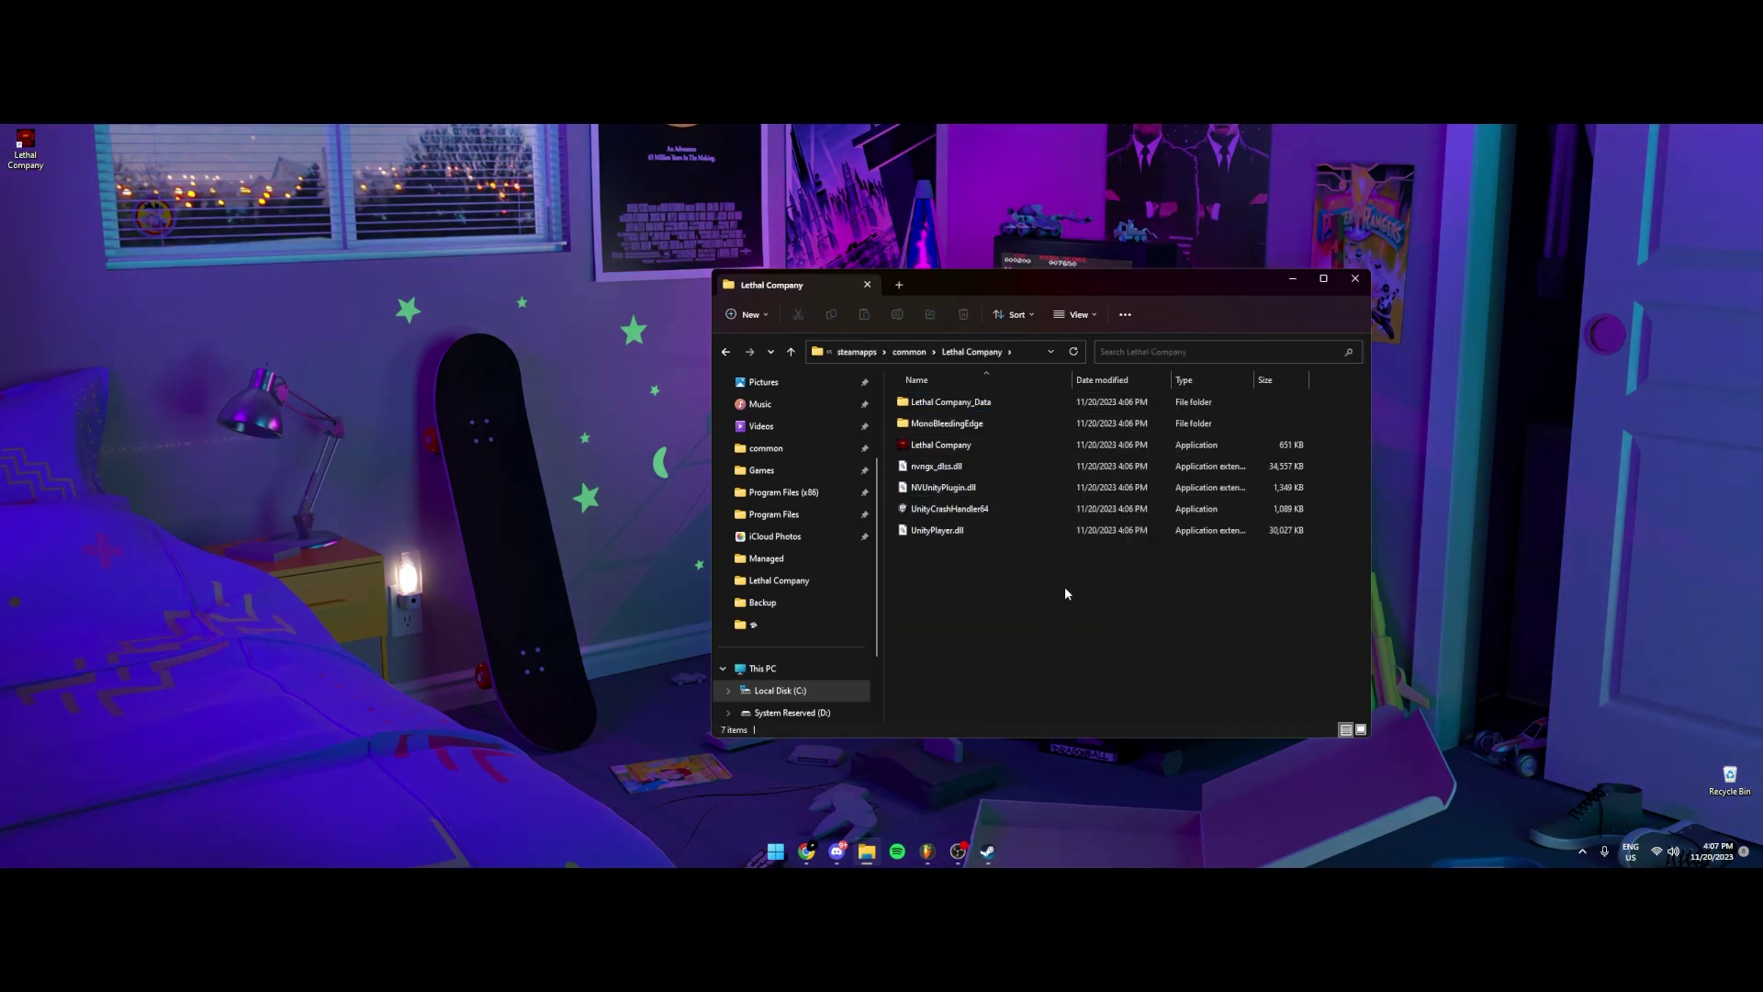
{"action": "key", "text": "ctrl+a"}
{"action": "left_click", "coordinate": [1231, 606]}
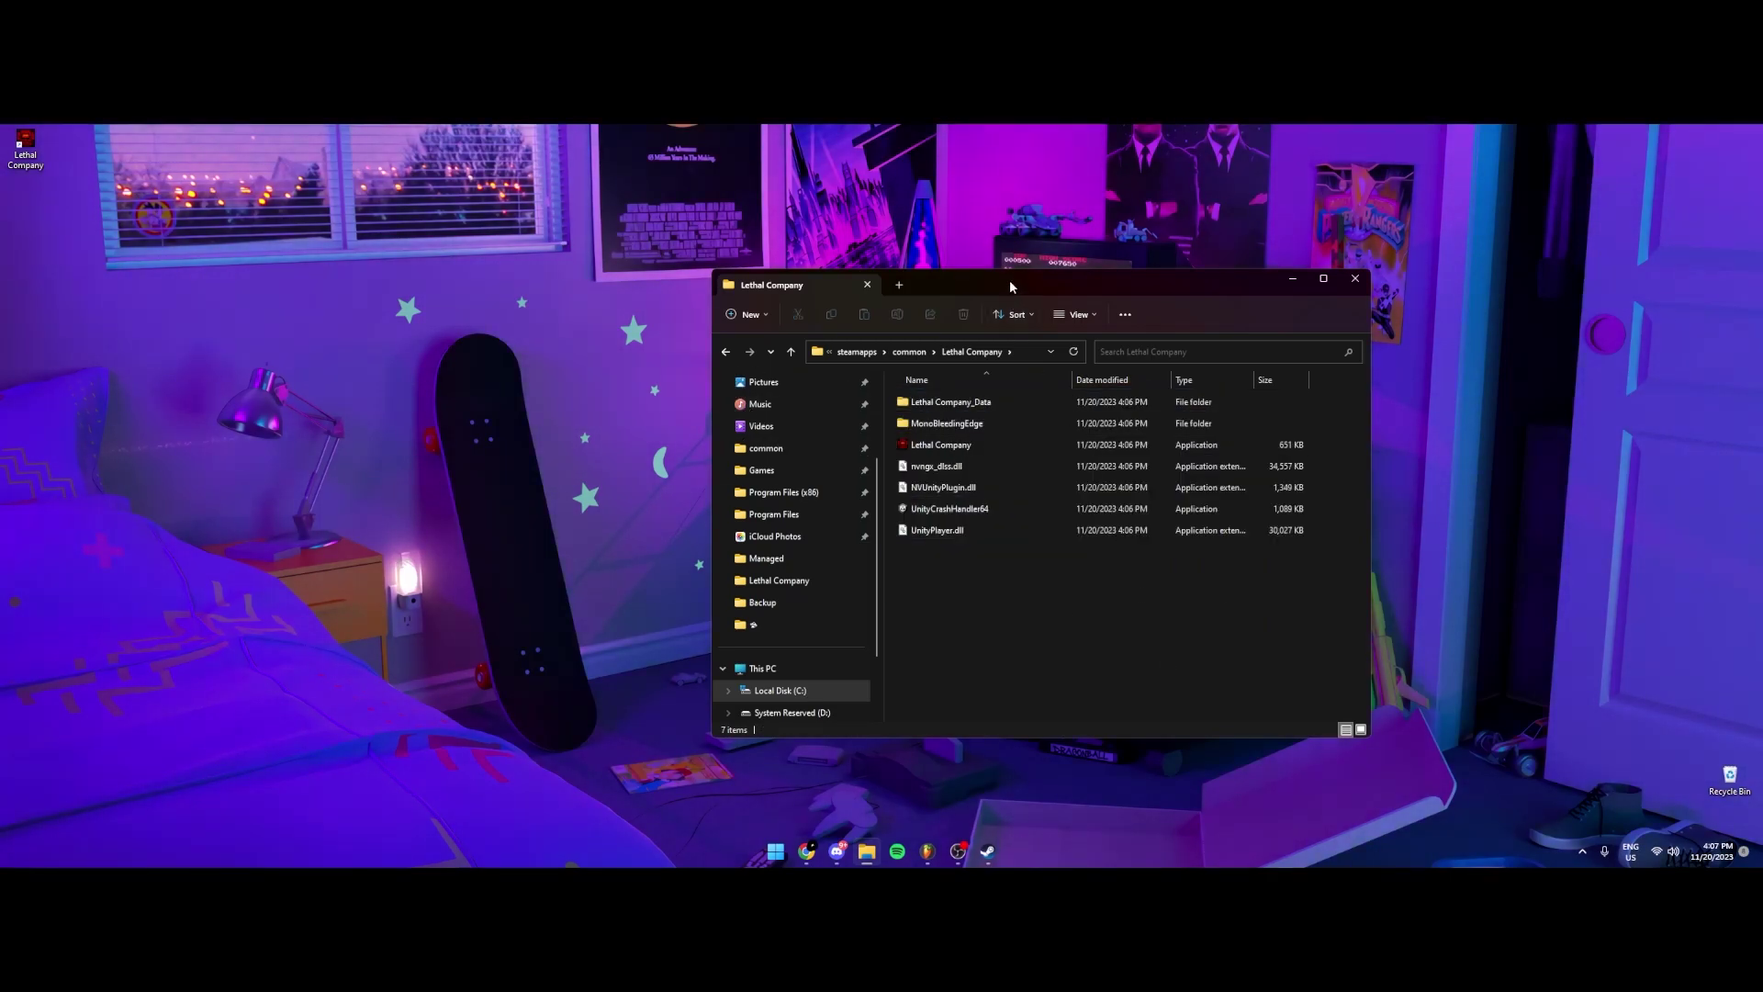
{"action": "left_click_drag", "start_coordinate": [1010, 279], "coordinate": [1038, 254]}
- Switch to the browser and go to the BepInEx repository's main page on GitHub, showing its Releases section
{"action": "left_click", "coordinate": [806, 853]}
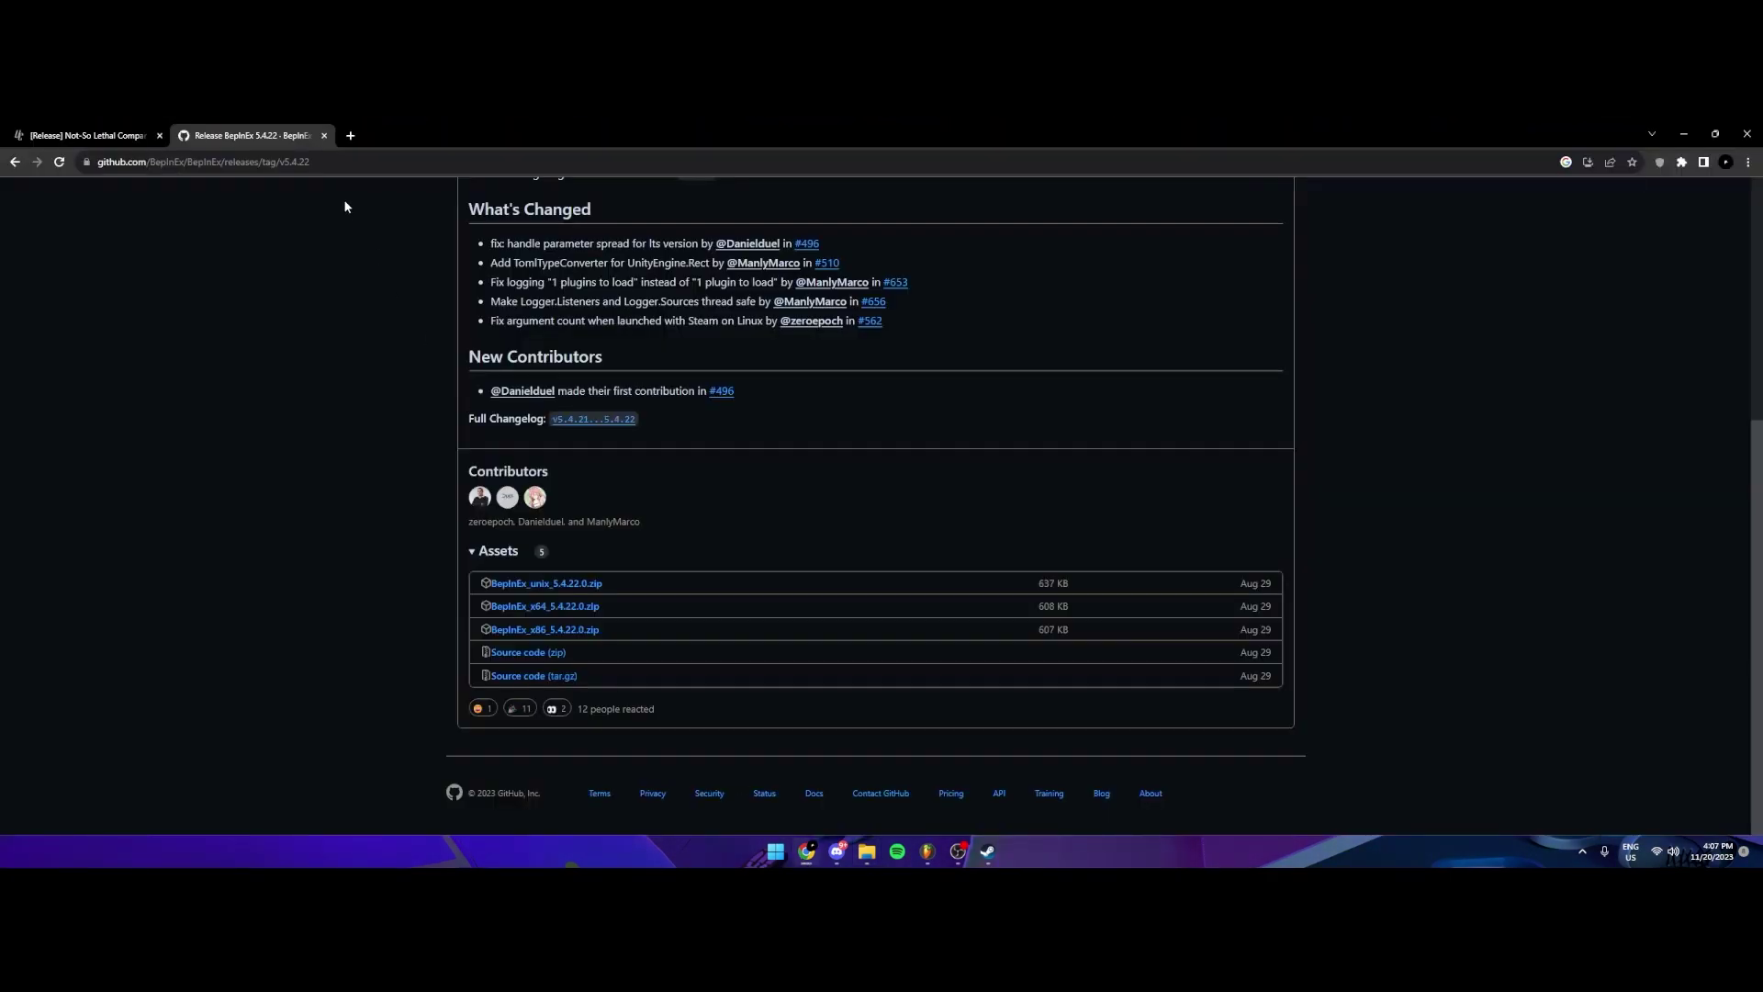
{"action": "scroll", "coordinate": [340, 207], "scroll_direction": "up", "scroll_amount": 10}
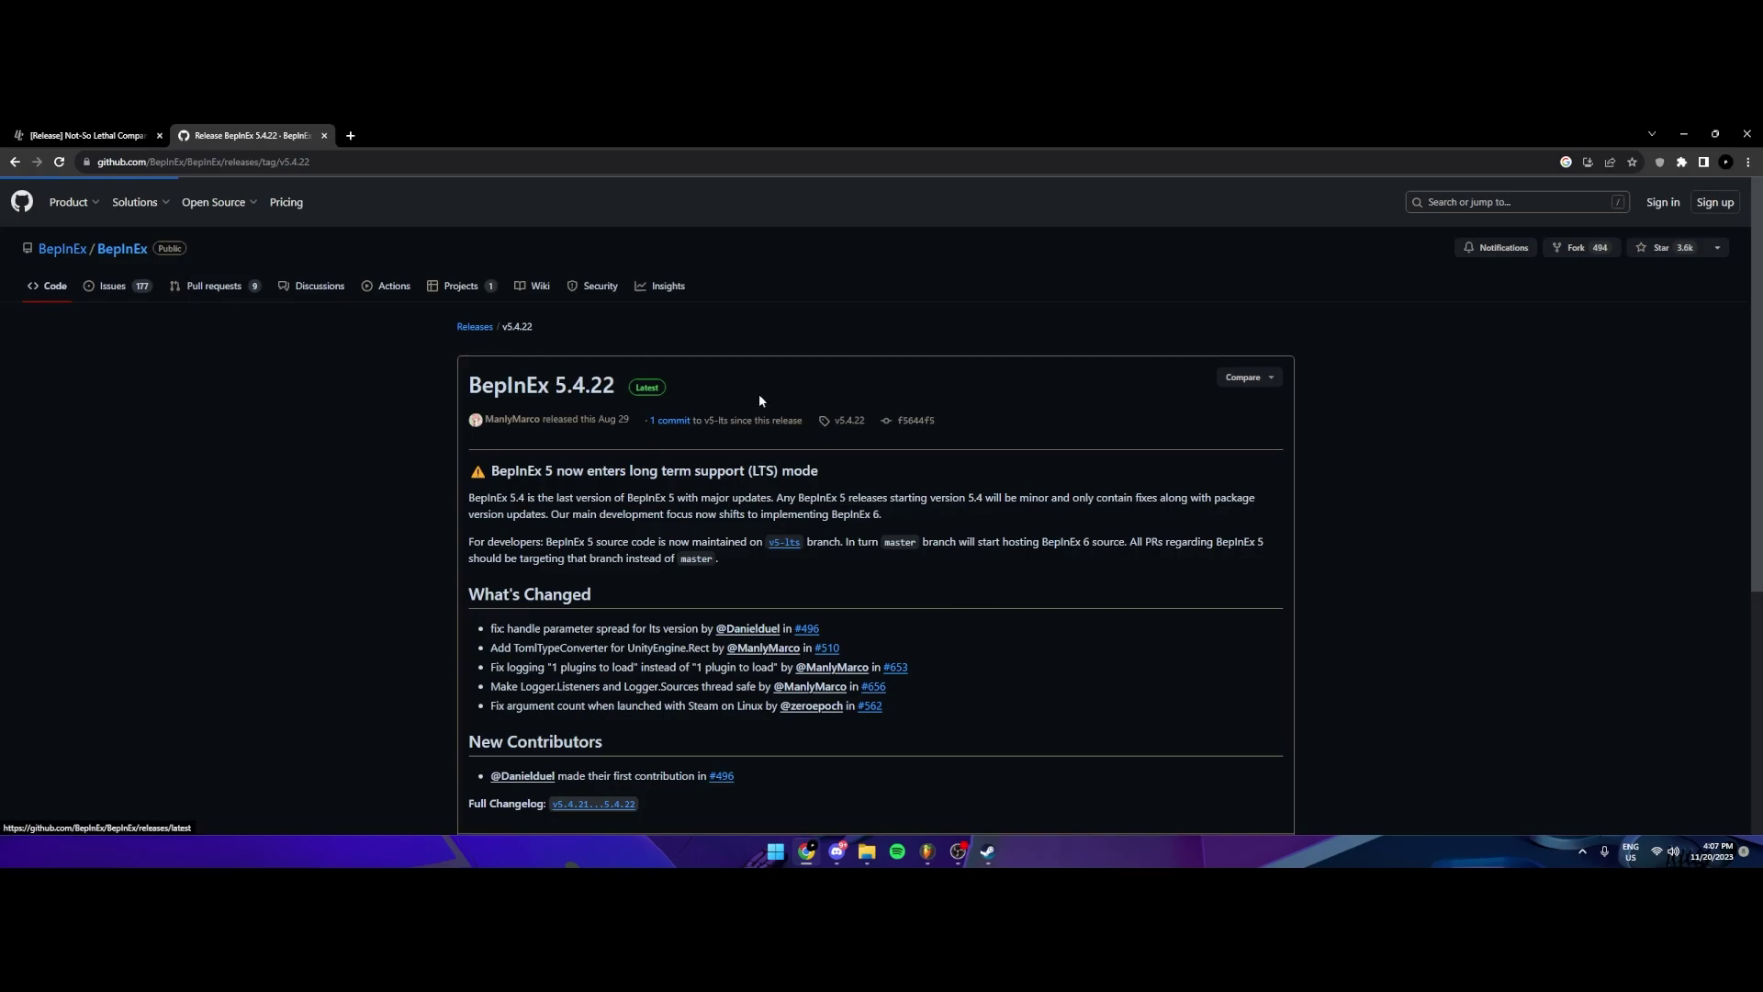
{"action": "key", "text": "alt+Left"}
{"action": "scroll", "coordinate": [1021, 573], "scroll_direction": "down", "scroll_amount": 3}
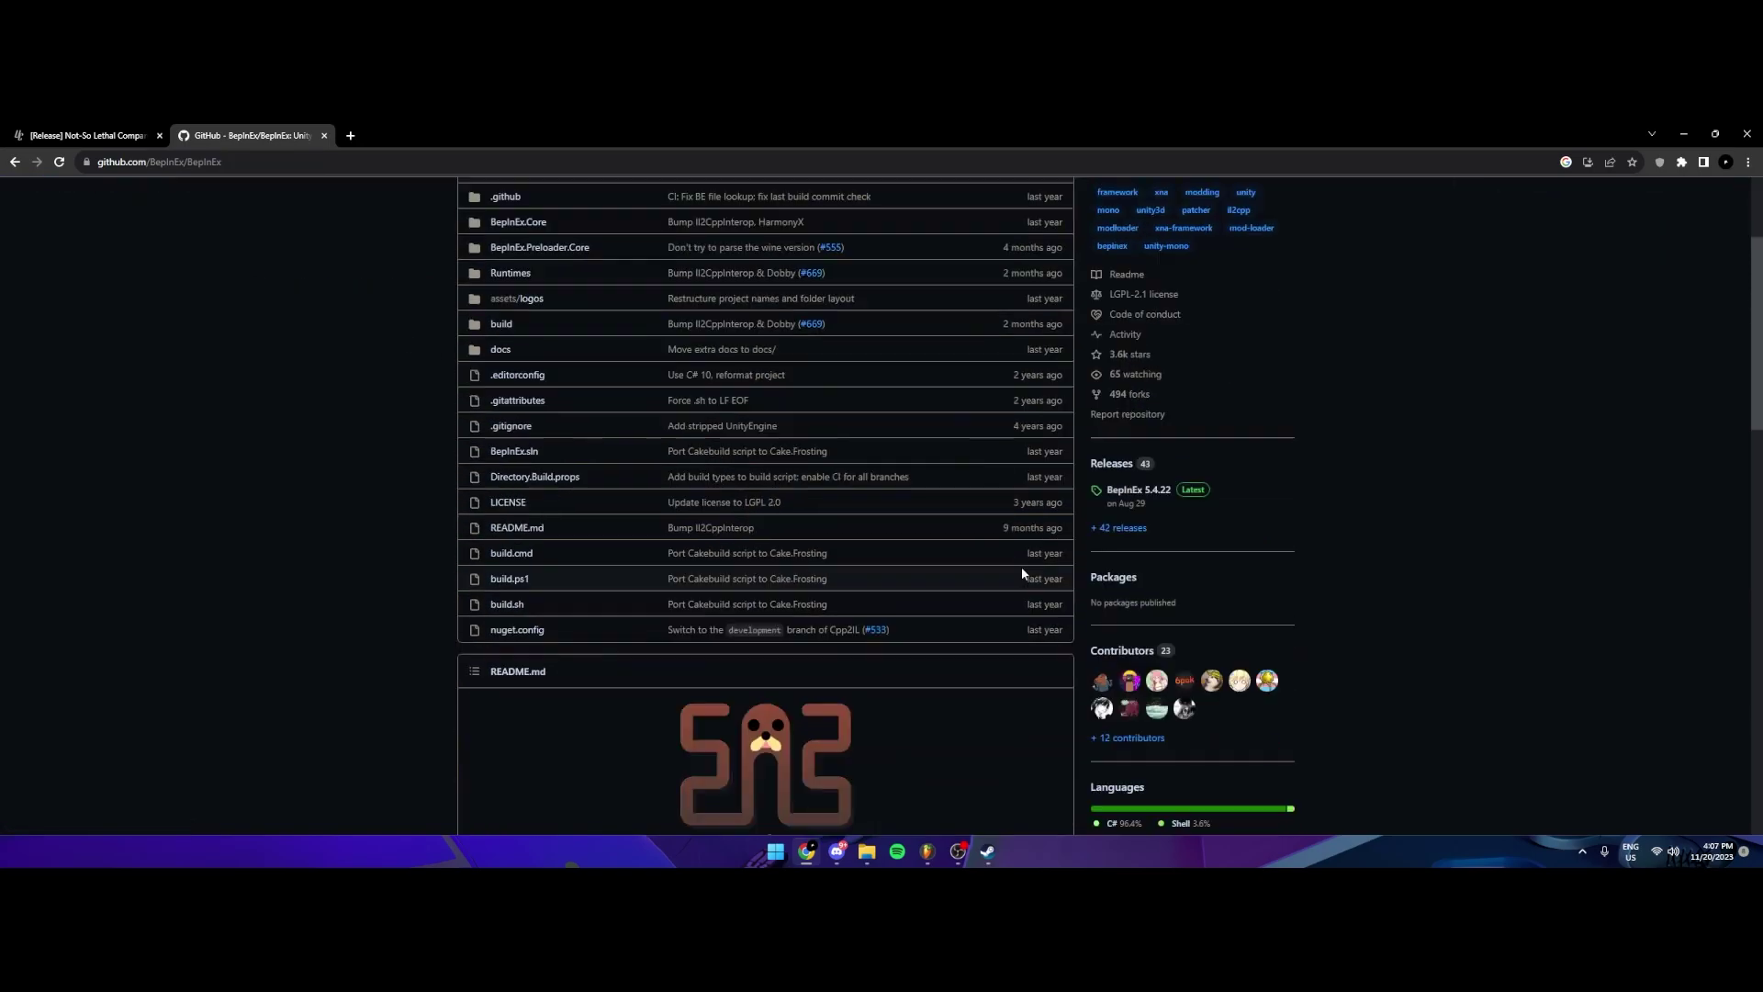
{"action": "left_click", "coordinate": [1139, 500]}
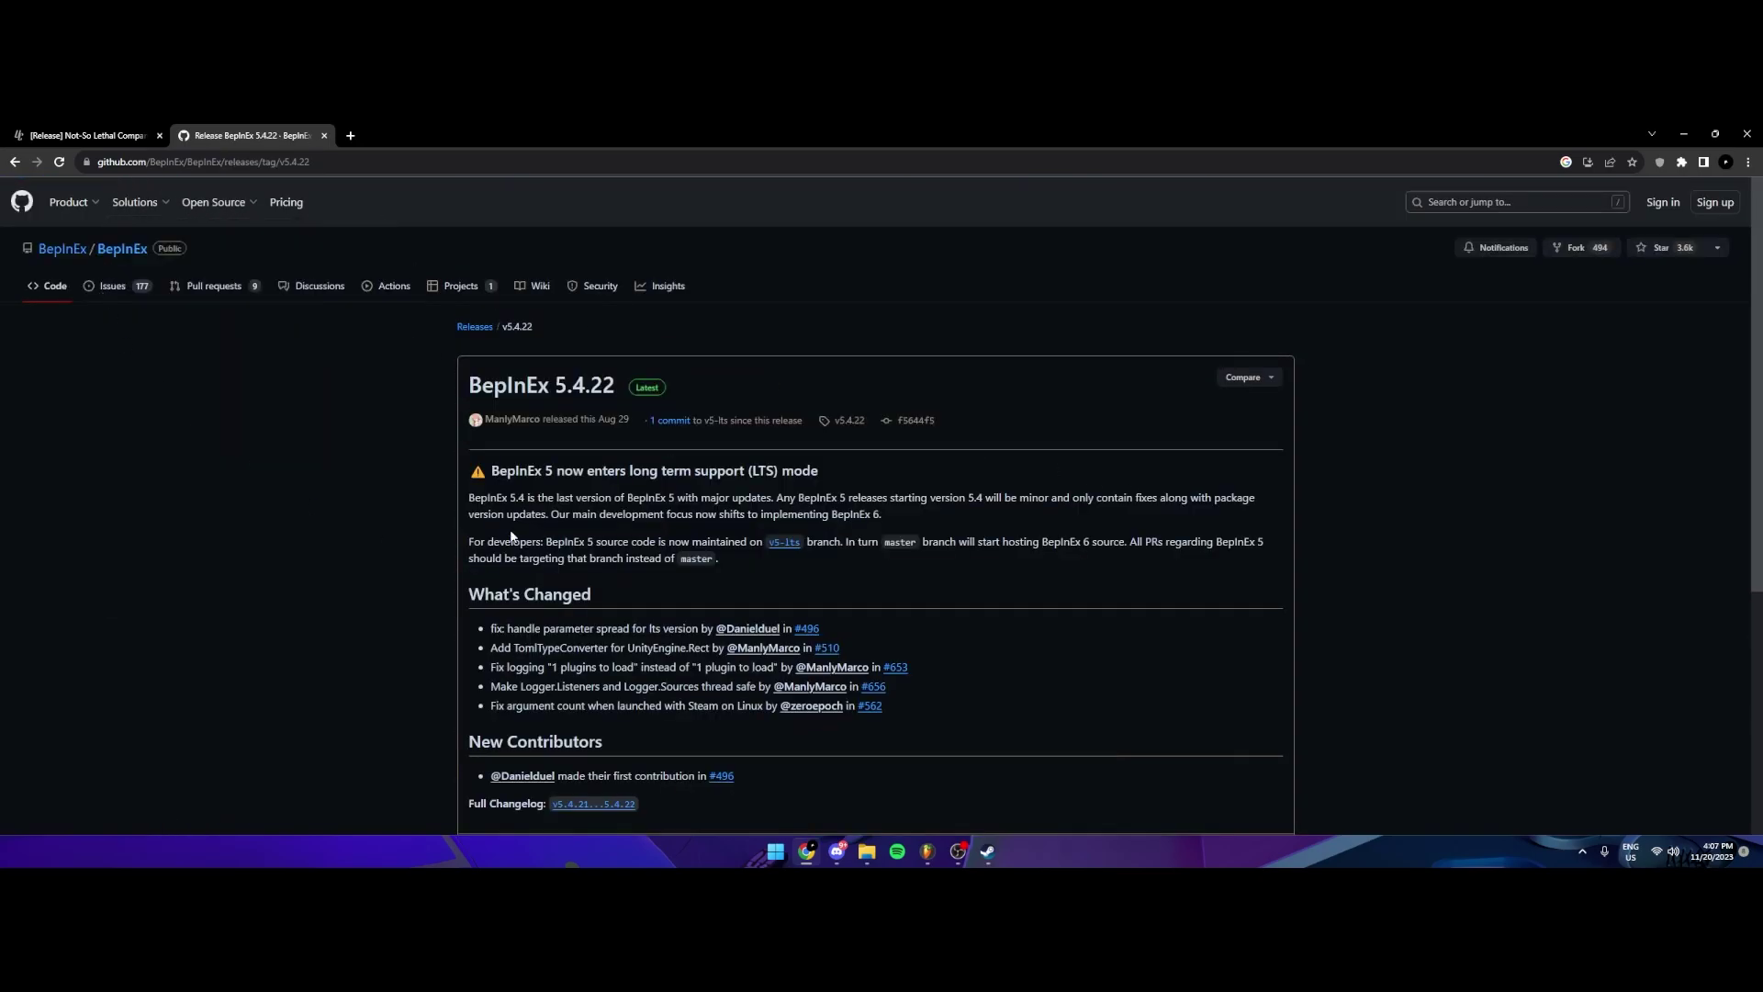
{"action": "key", "text": "alt+Left"}
{"action": "scroll", "coordinate": [1223, 679], "scroll_direction": "down", "scroll_amount": 2}
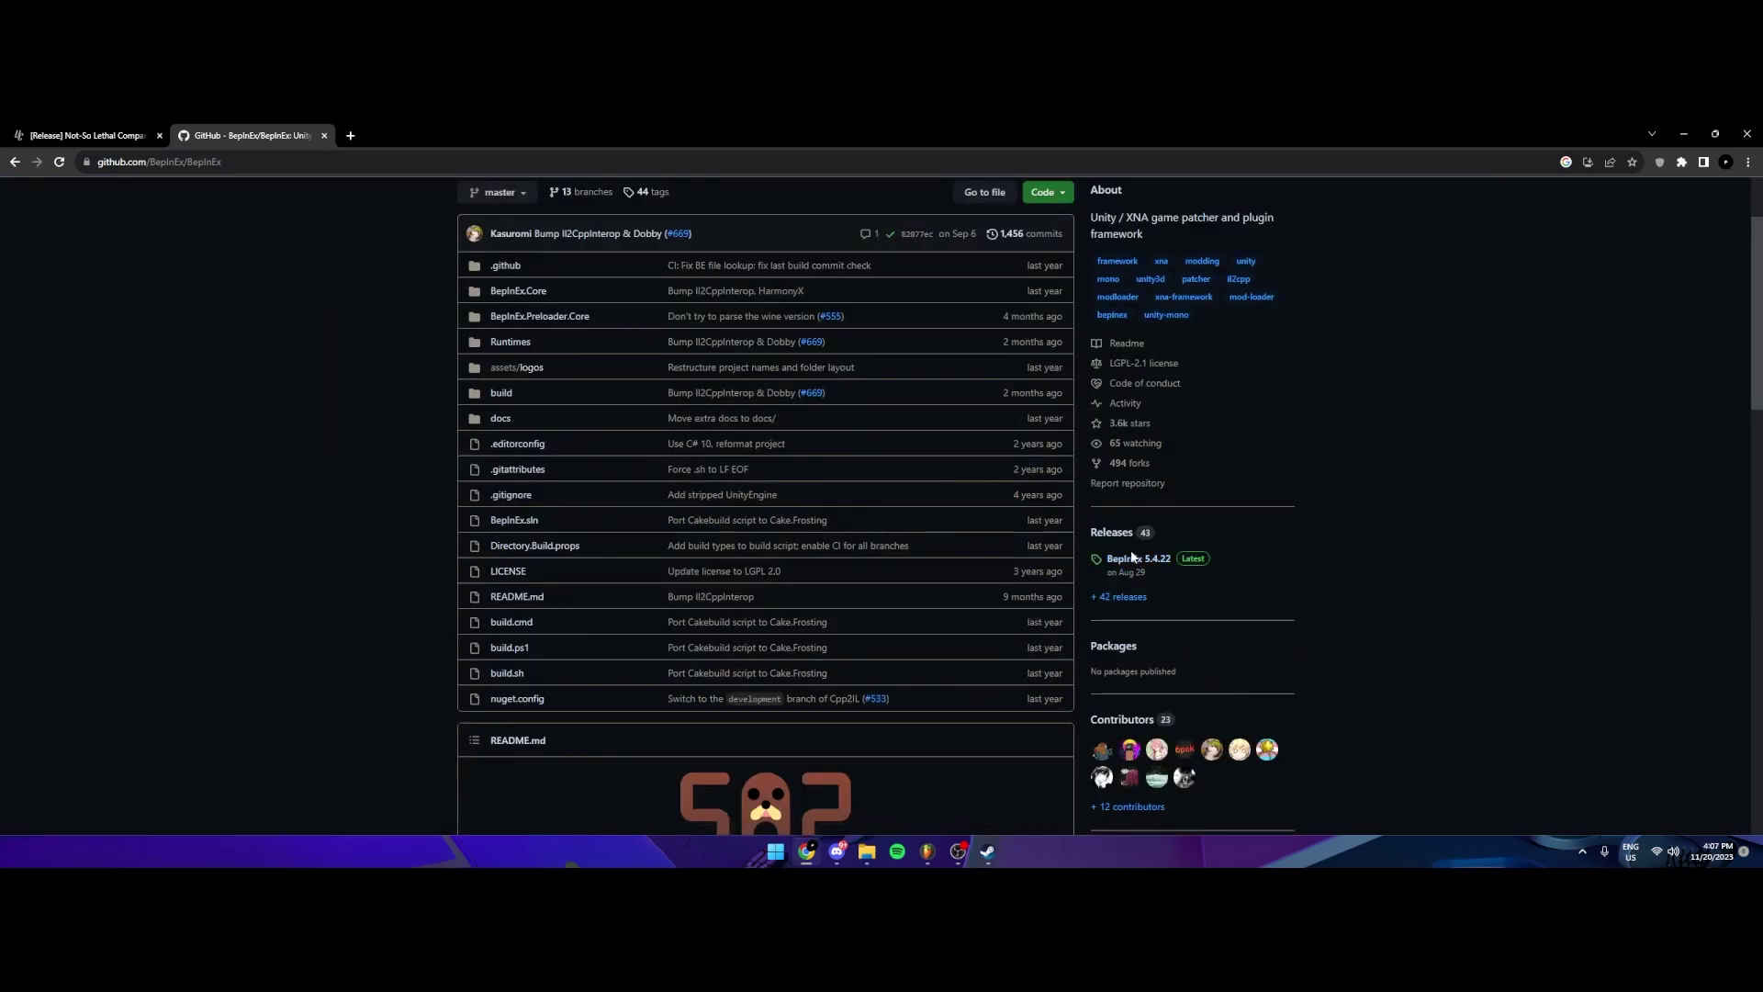
- Open the BepInEx 5.4.22 release and download BepInEx_x64_5.4.22.0.zip from its assets
{"action": "left_click", "coordinate": [1137, 565]}
{"action": "scroll", "coordinate": [734, 588], "scroll_direction": "down", "scroll_amount": 5}
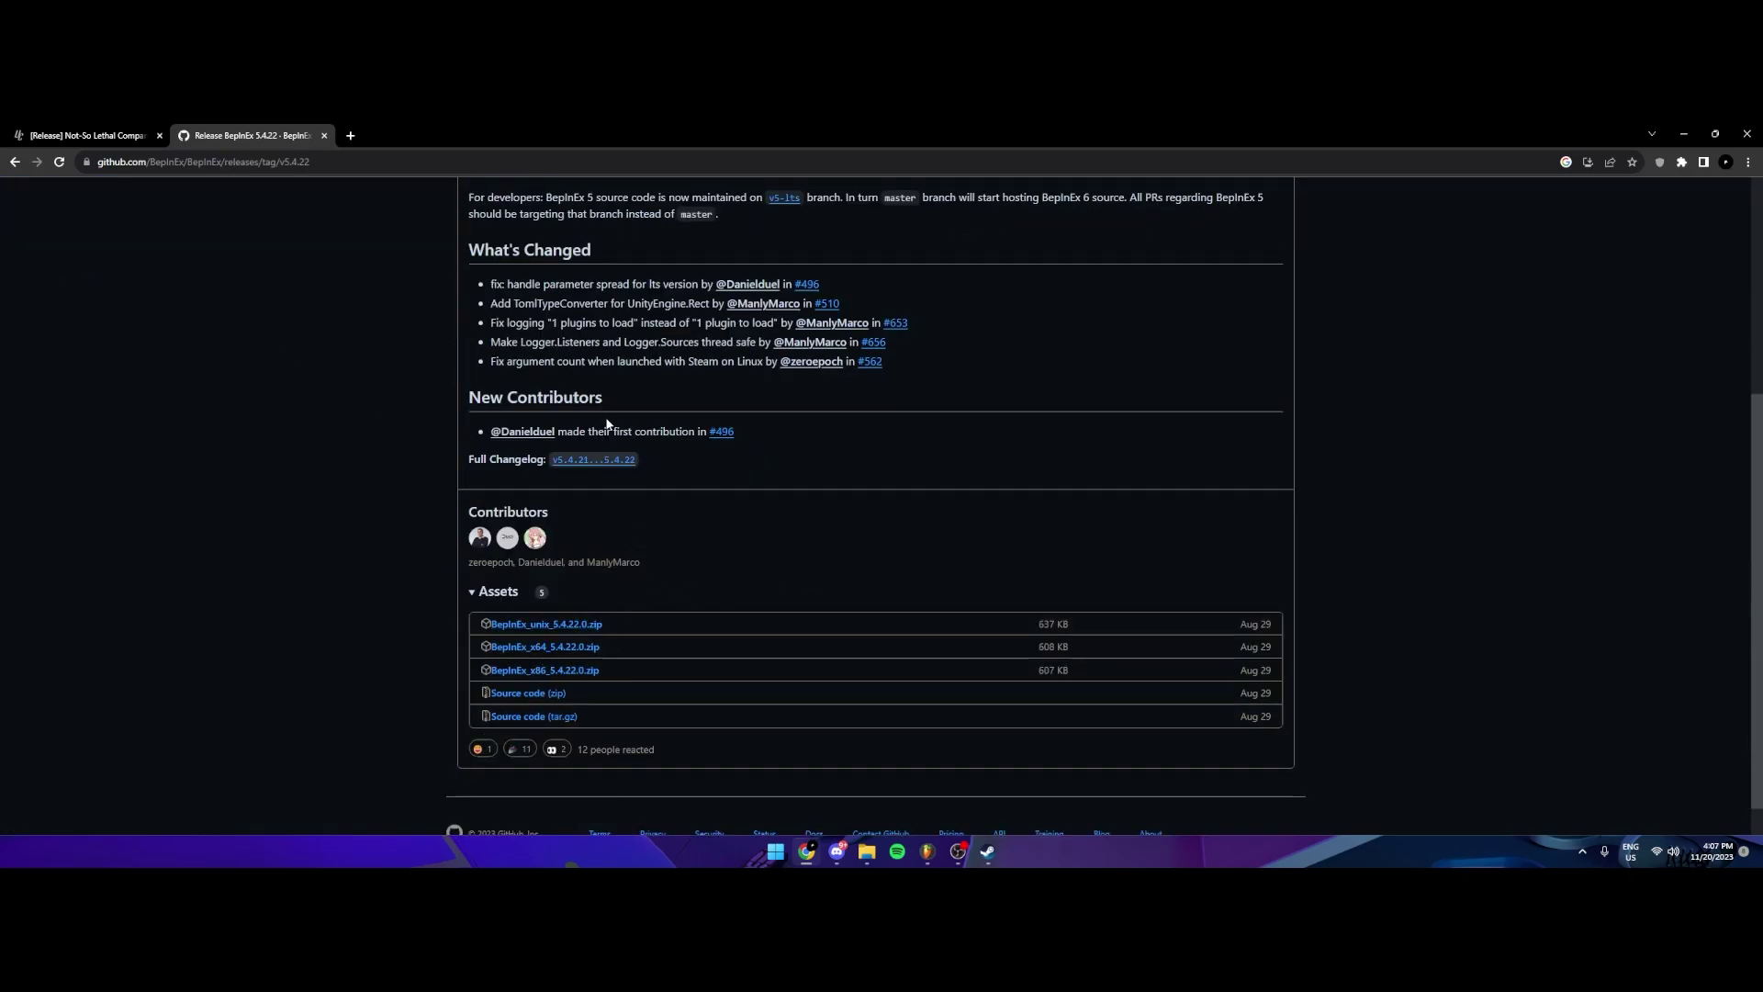
{"action": "scroll", "coordinate": [613, 430], "scroll_direction": "down", "scroll_amount": 1}
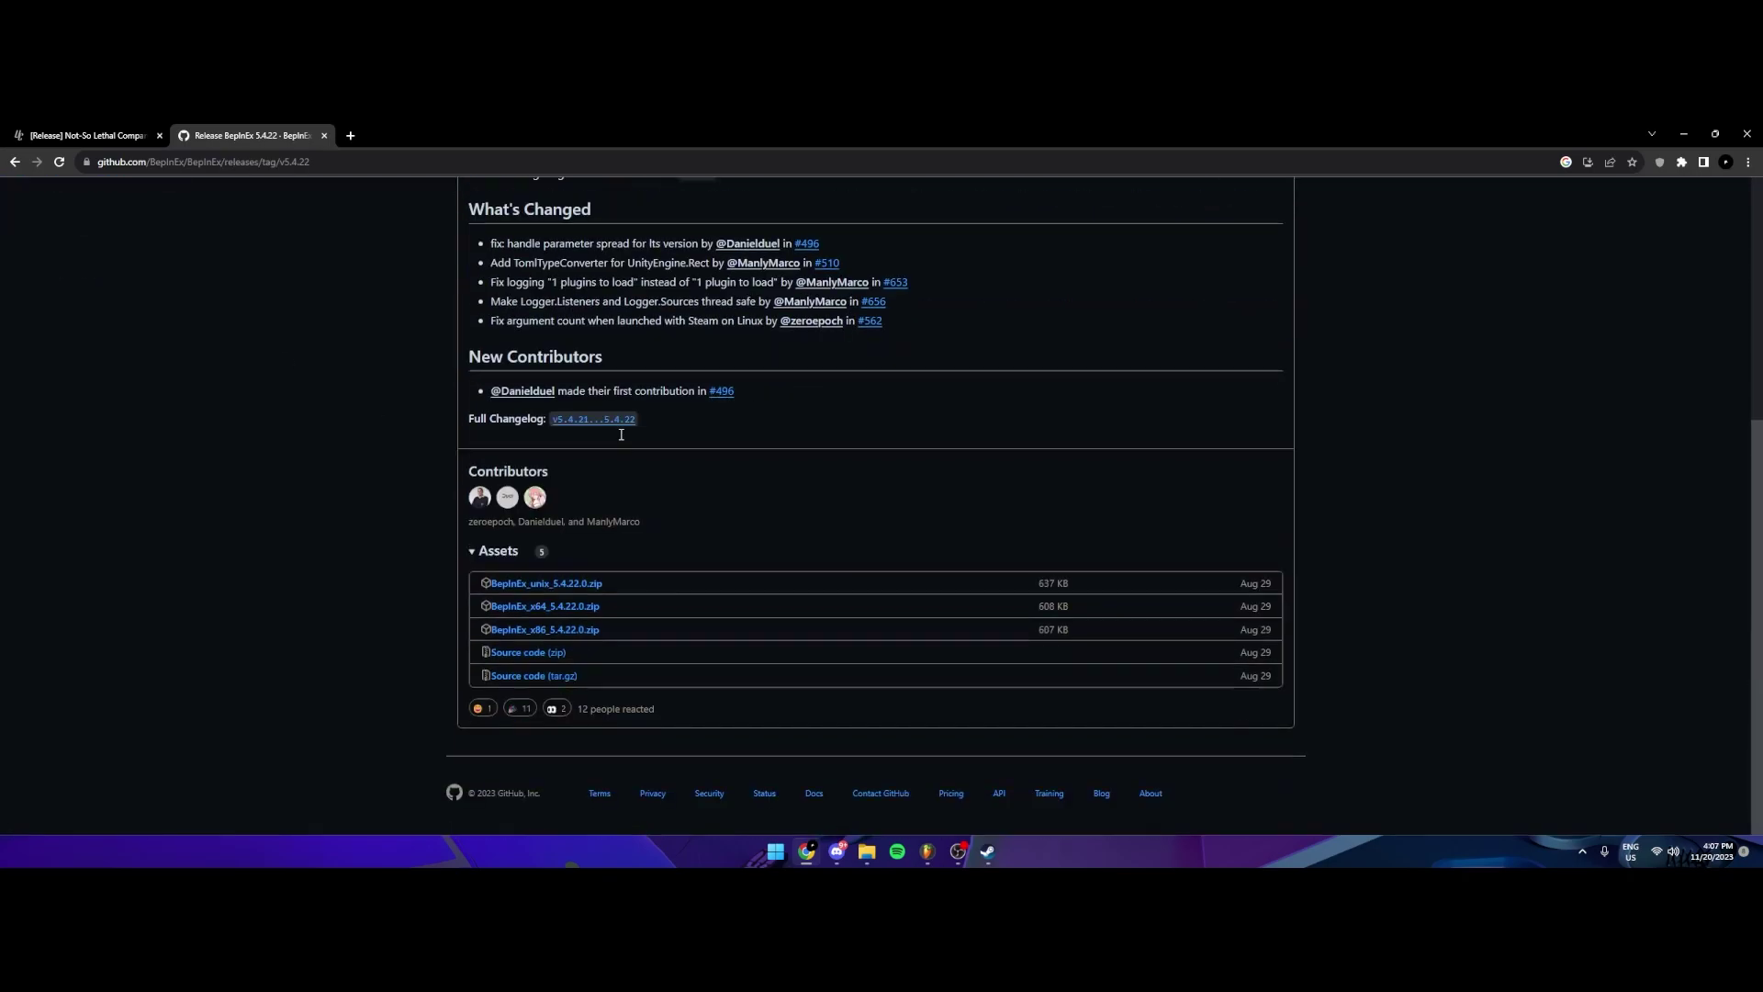
{"action": "left_click", "coordinate": [523, 608]}
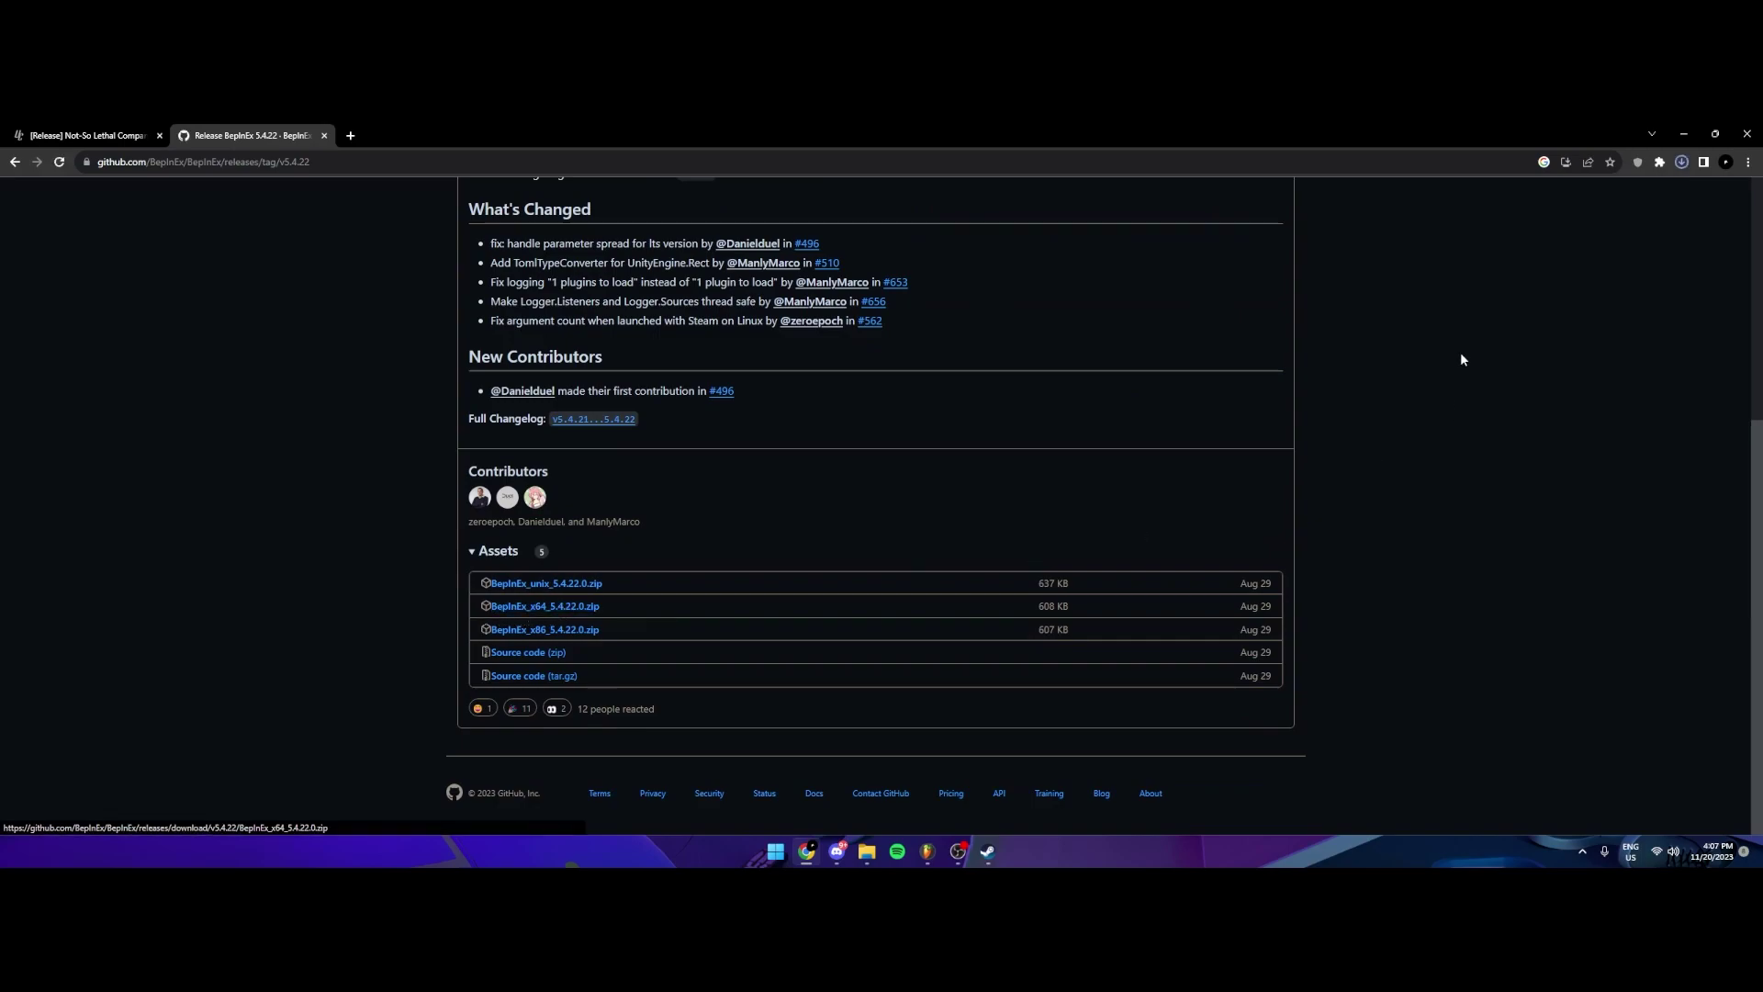
- Switch to File Explorer, move the BepInEx_x64_5.4.22.0 archive from Downloads to the desktop, and close the folder window
{"action": "left_click", "coordinate": [1683, 134]}
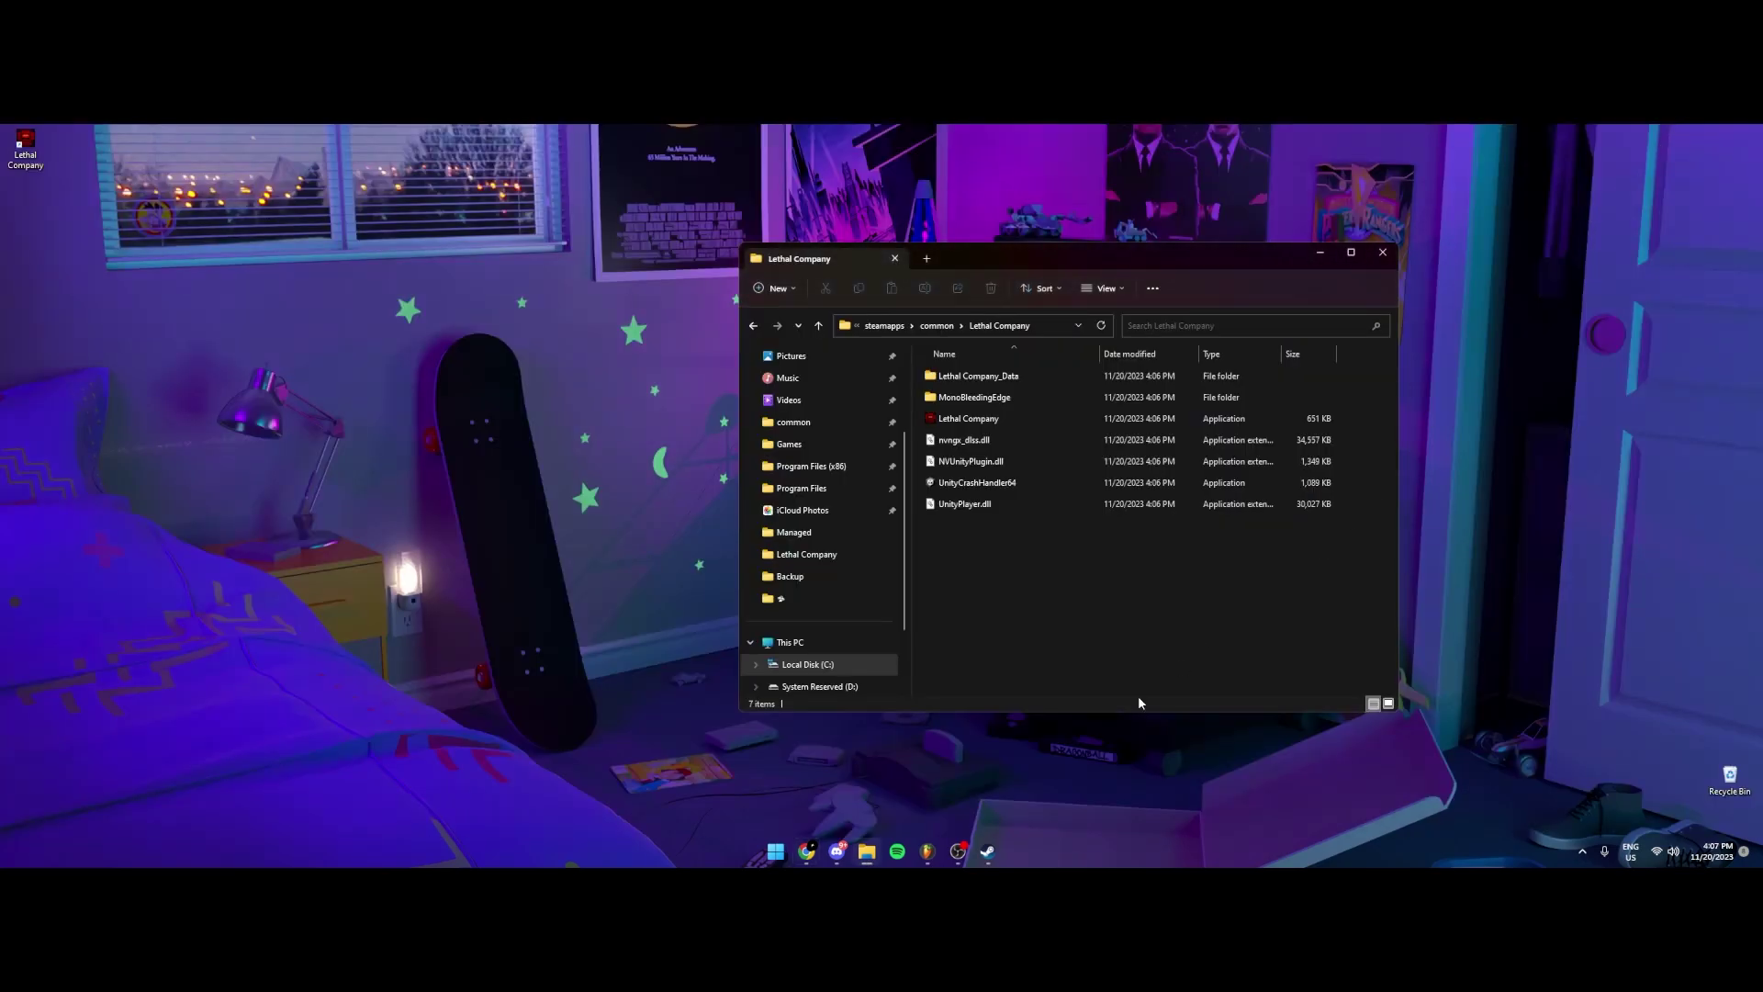
{"action": "scroll", "coordinate": [836, 438], "scroll_direction": "up", "scroll_amount": 2}
{"action": "left_click", "coordinate": [828, 442]}
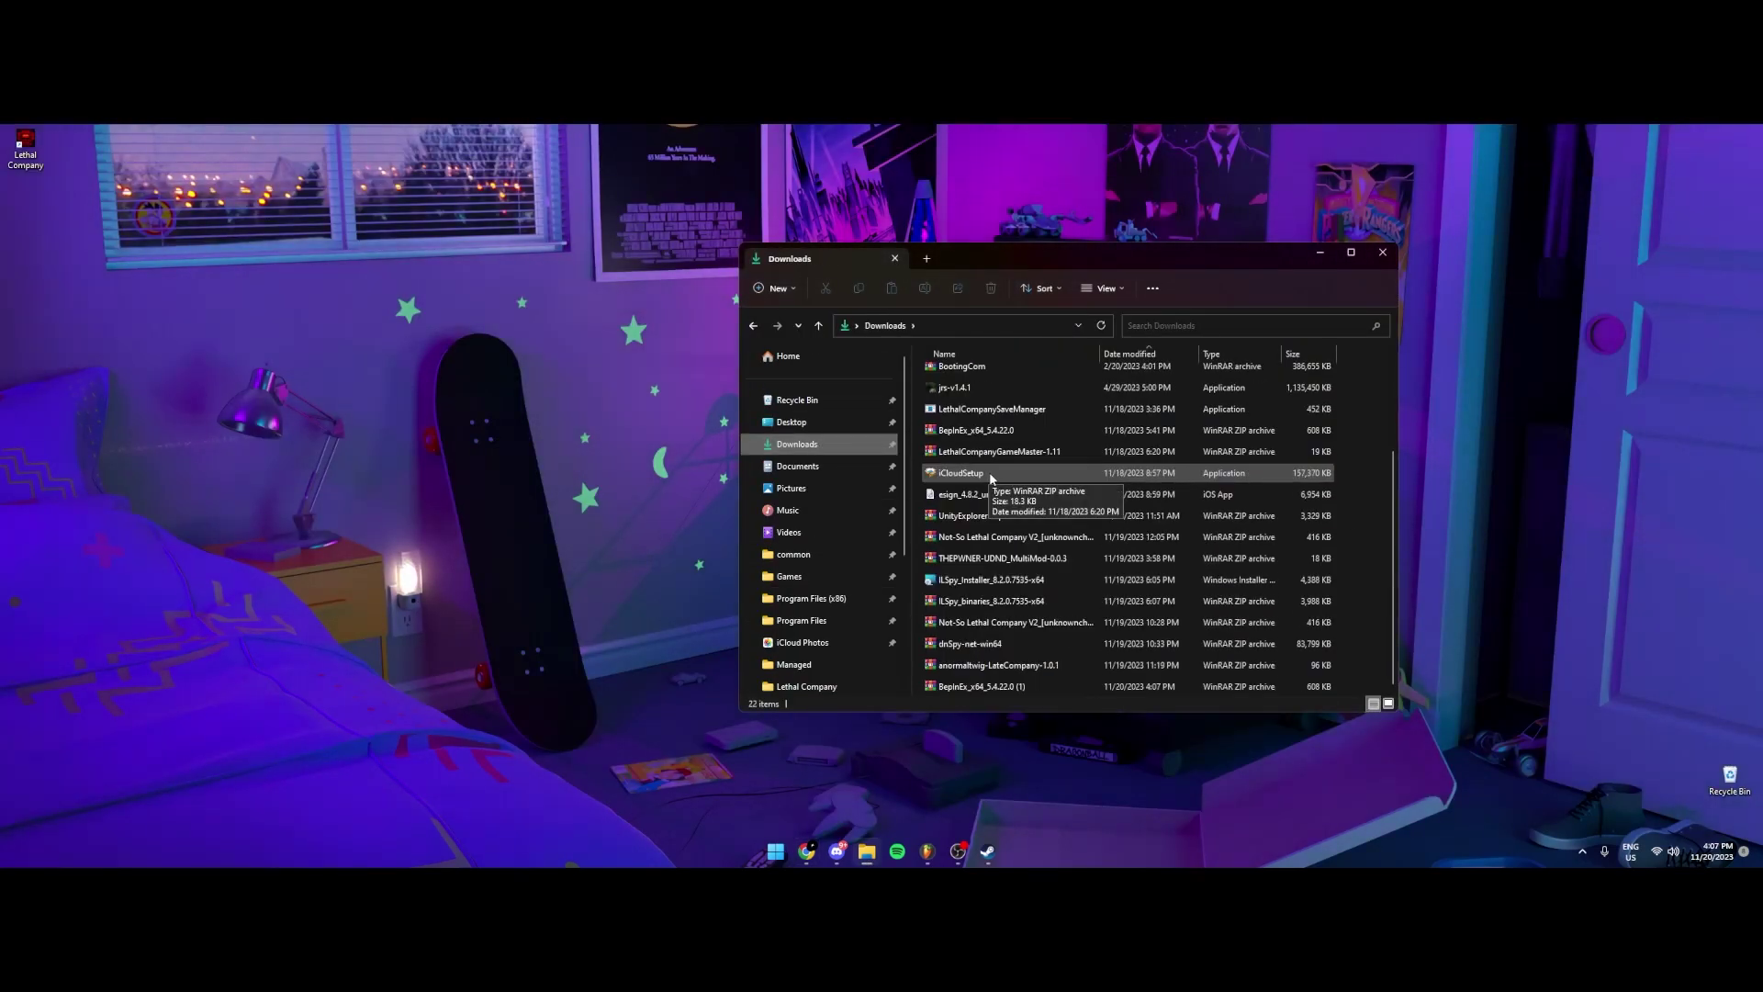
{"action": "left_click_drag", "start_coordinate": [975, 430], "coordinate": [643, 425]}
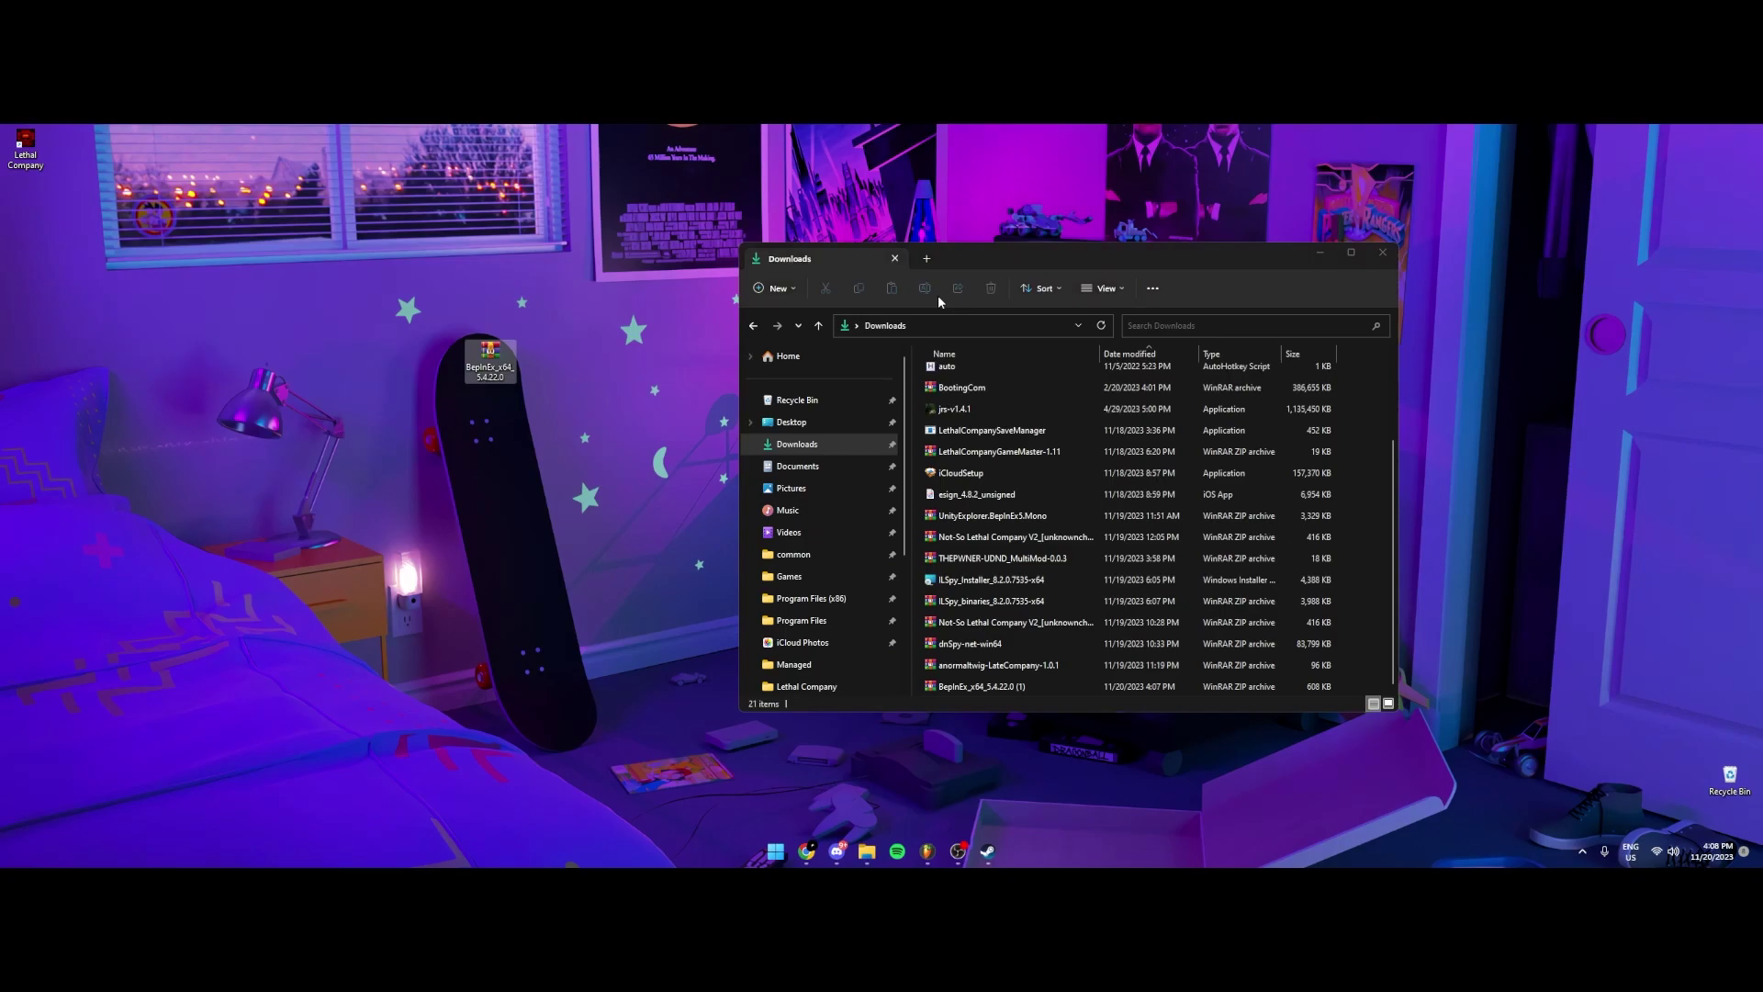
{"action": "left_click", "coordinate": [893, 262]}
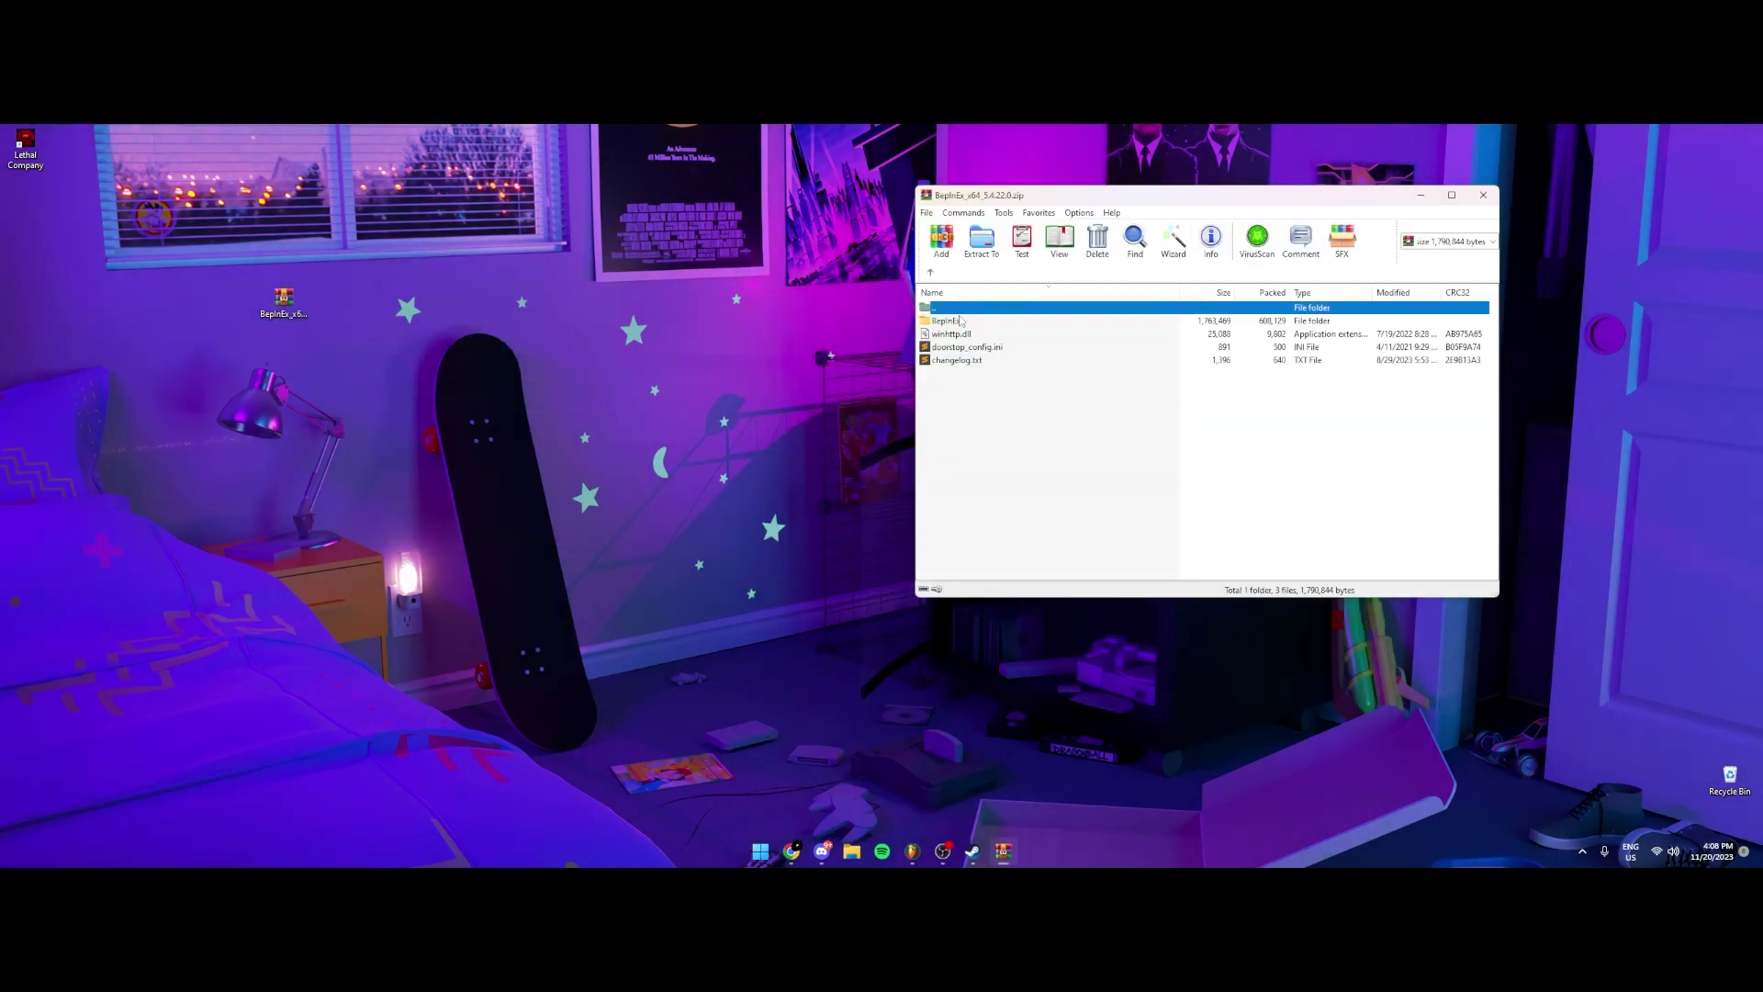
- Switch to Steam, browse Lethal Company's local files, and place the game folder beside the BepInEx archive window
{"action": "left_click_drag", "start_coordinate": [1024, 200], "coordinate": [499, 181]}
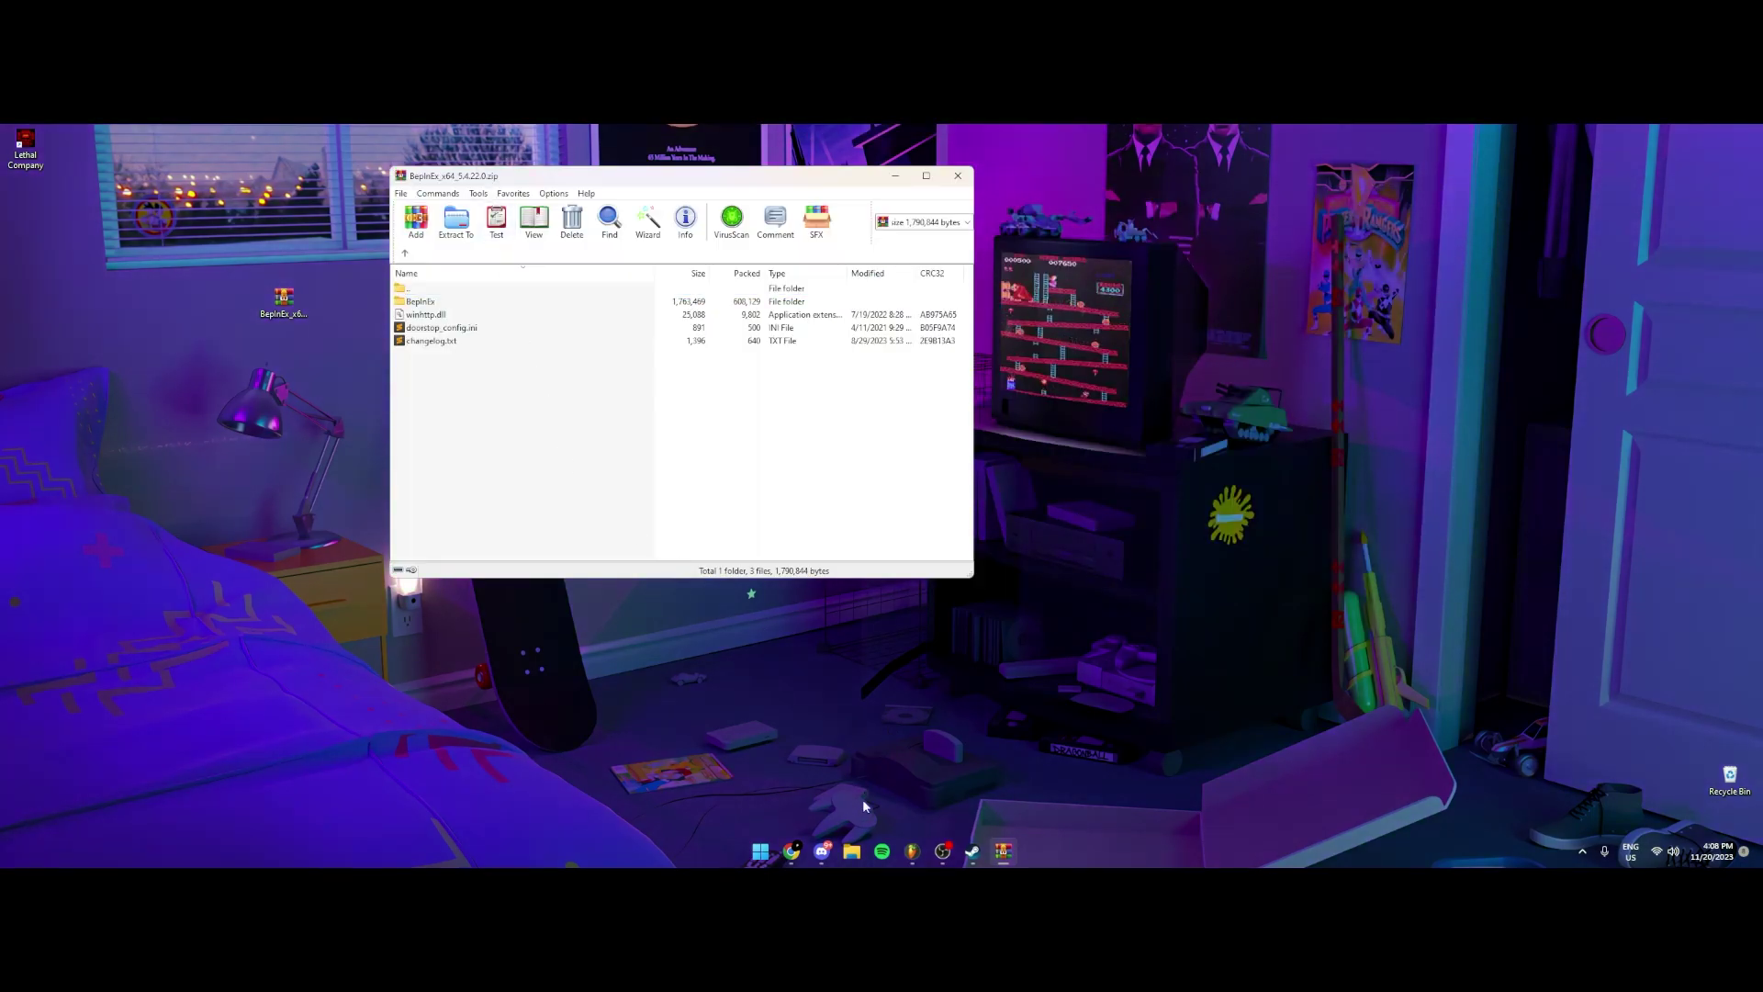
{"action": "left_click", "coordinate": [973, 851]}
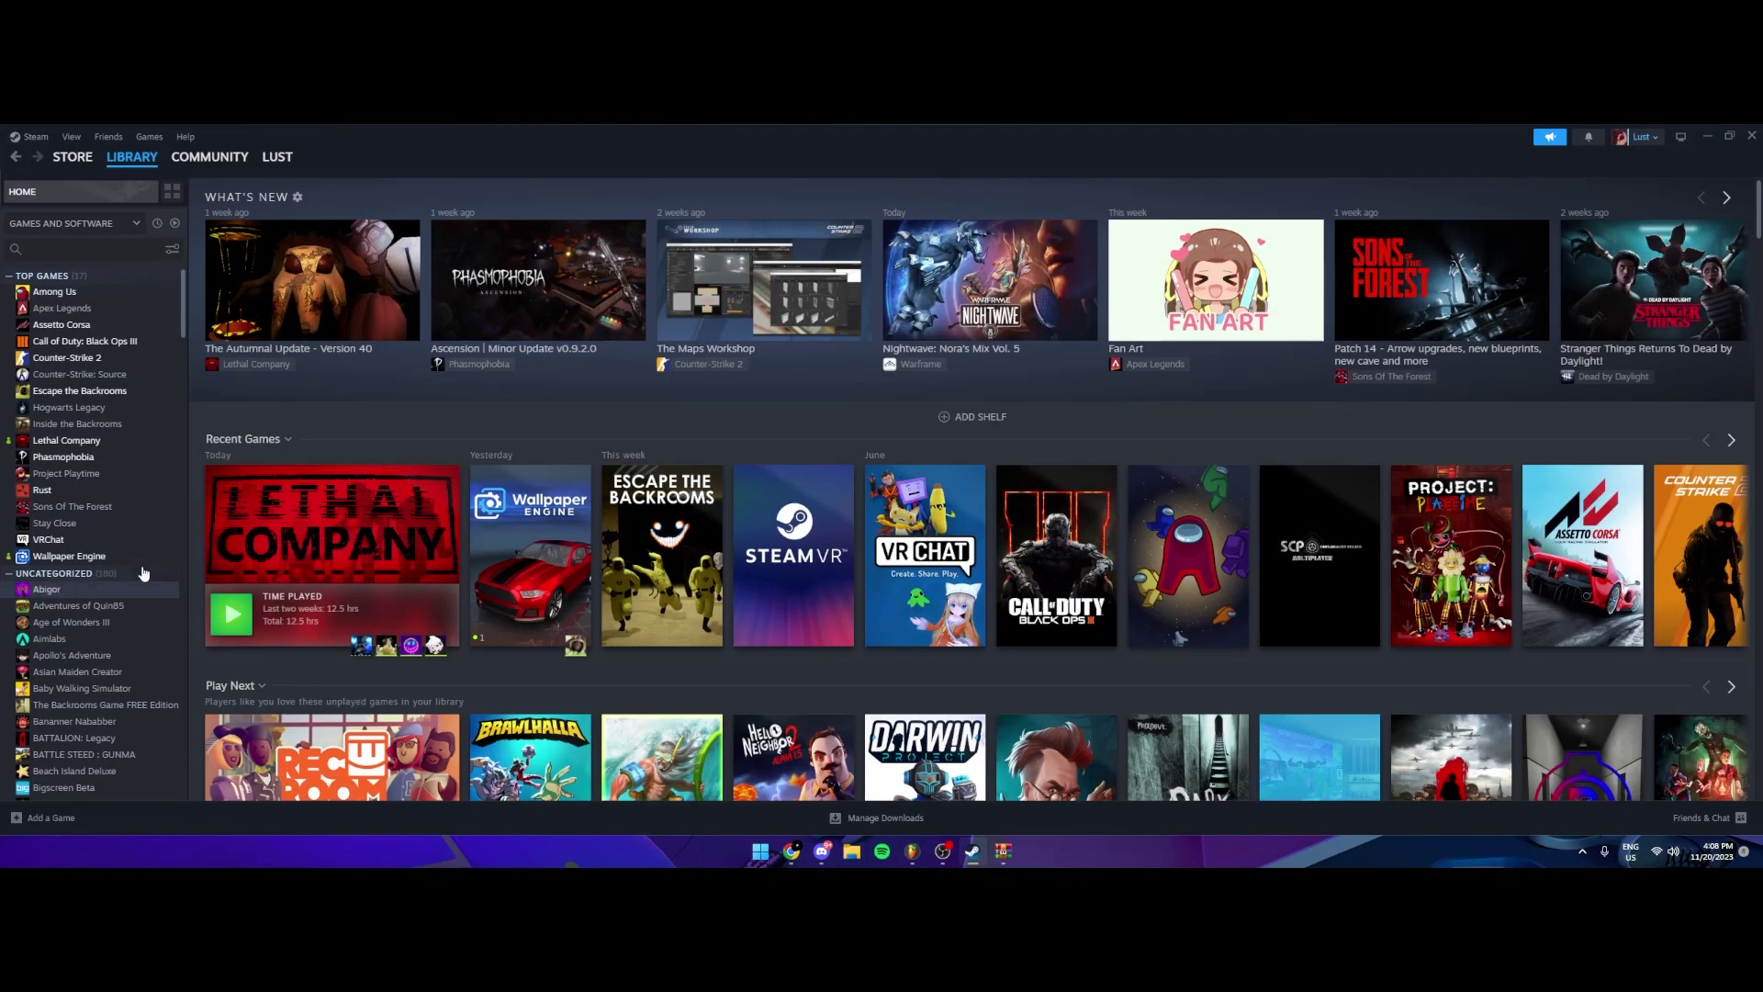
{"action": "right_click", "coordinate": [74, 440]}
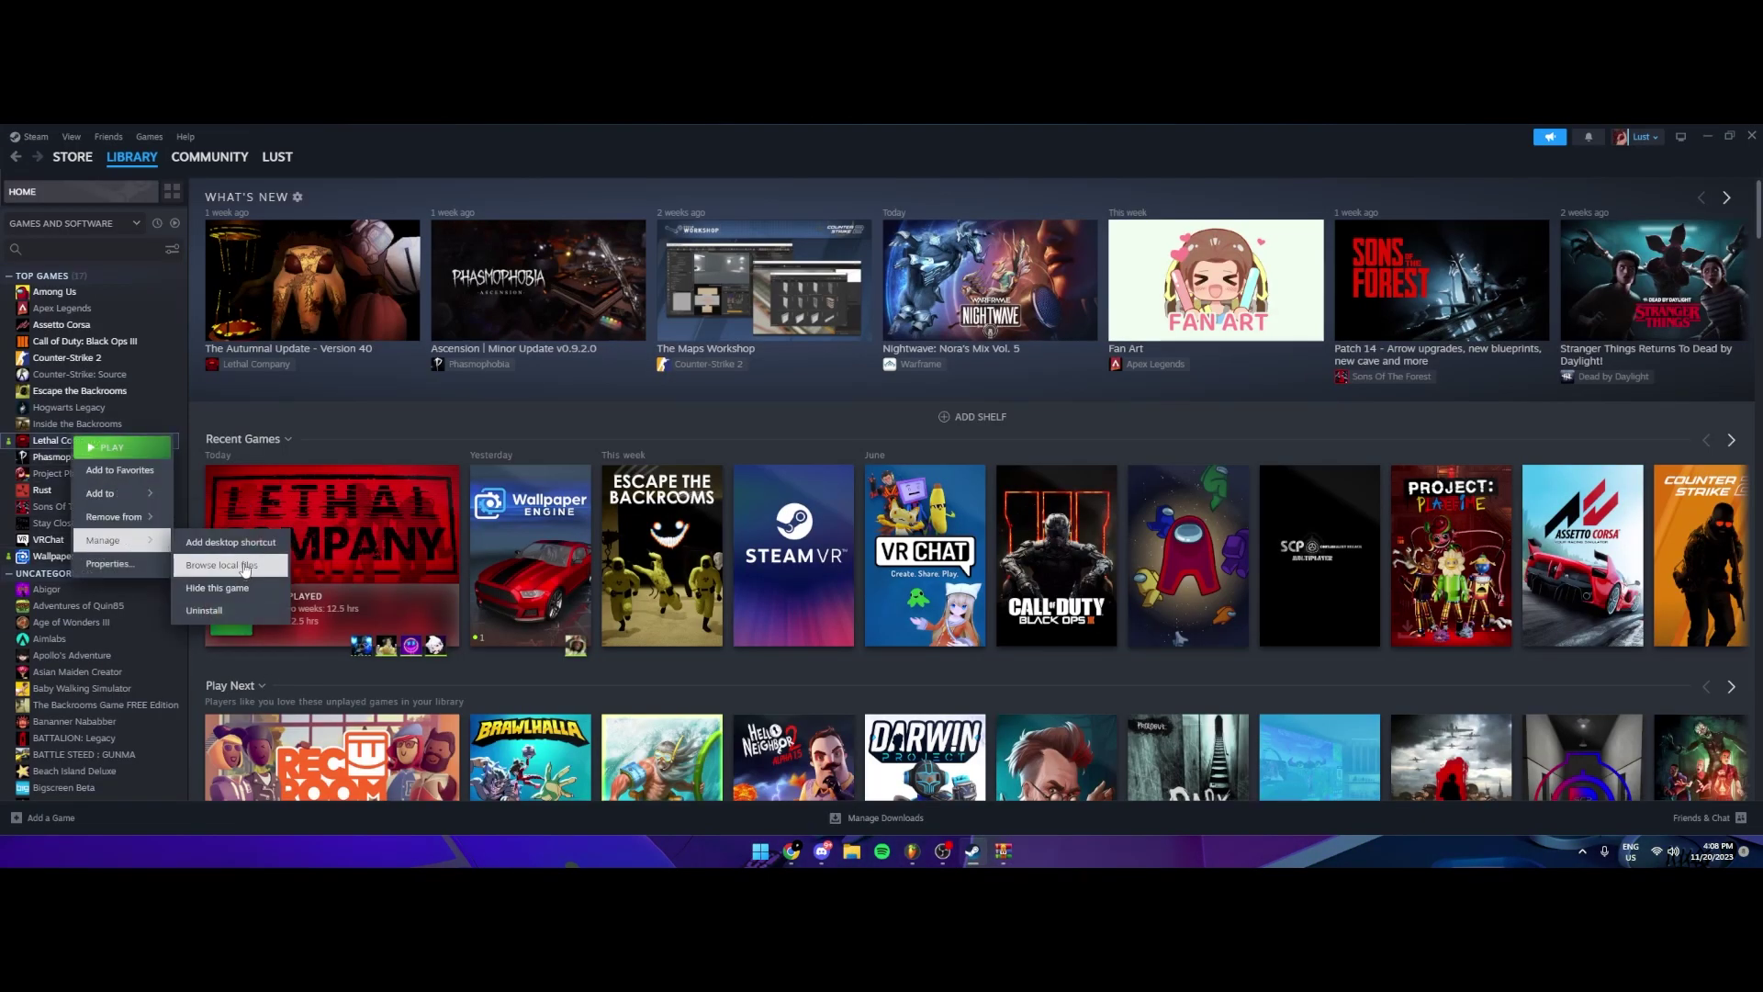
{"action": "key", "text": "Escape"}
{"action": "left_click", "coordinate": [1705, 139]}
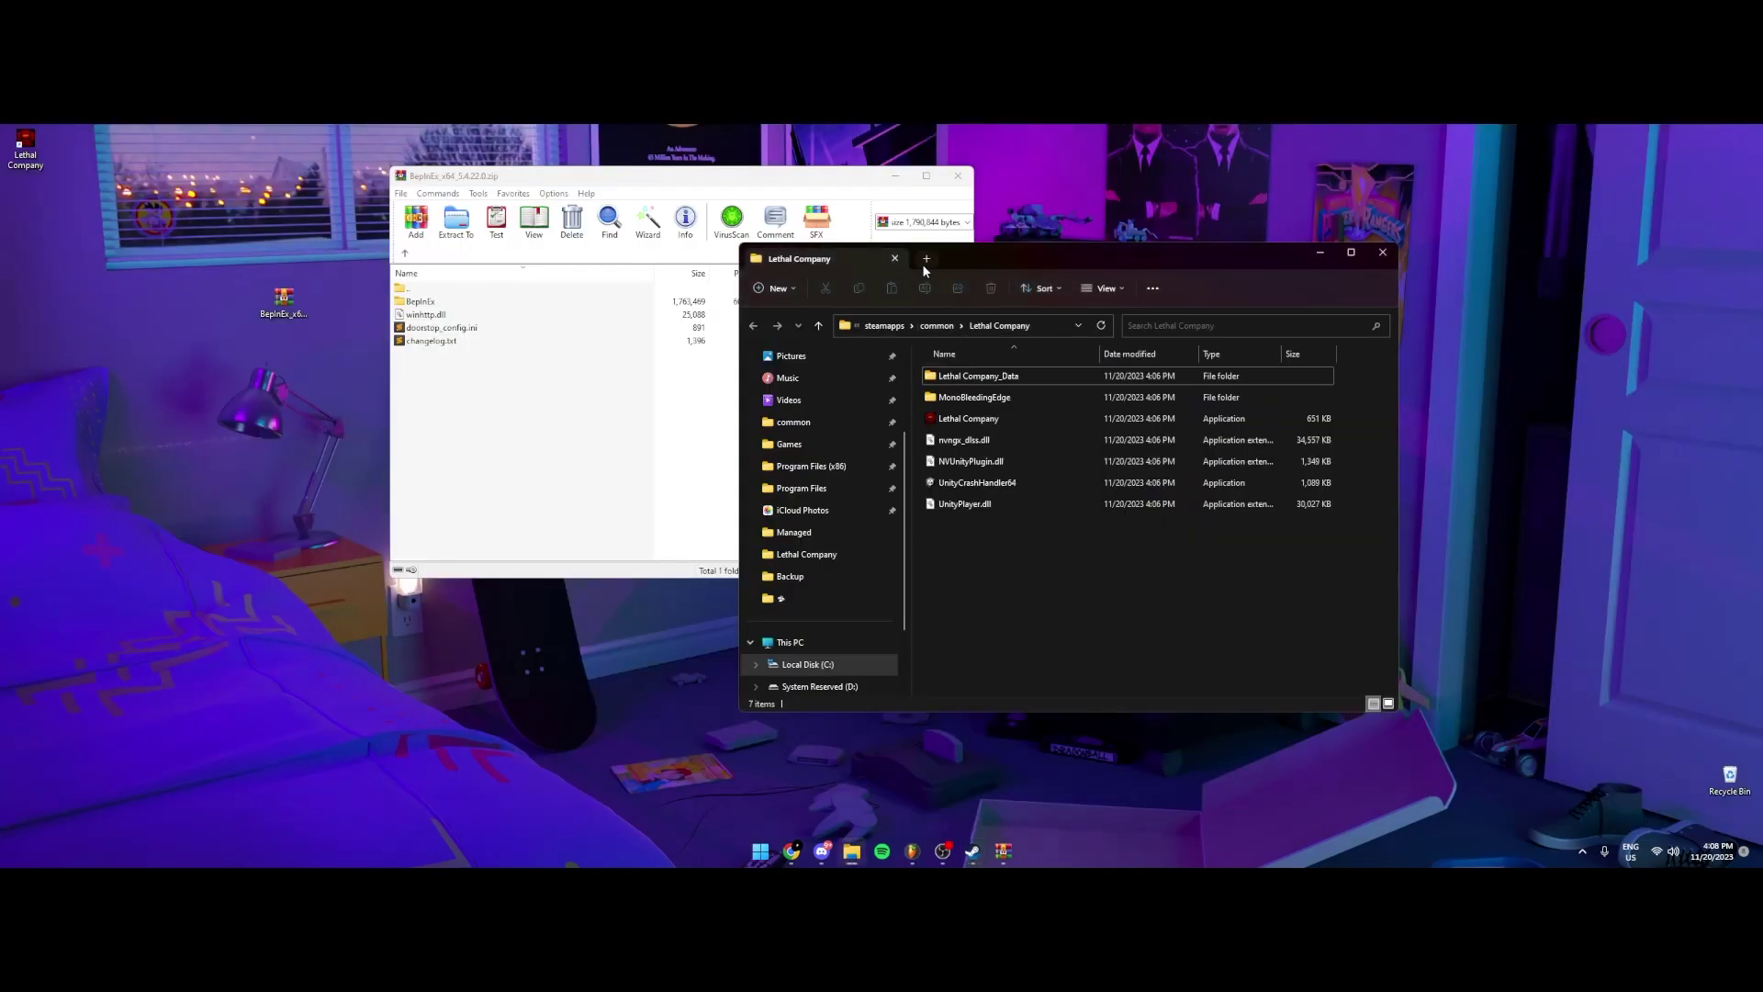
{"action": "left_click_drag", "start_coordinate": [922, 263], "coordinate": [1190, 207]}
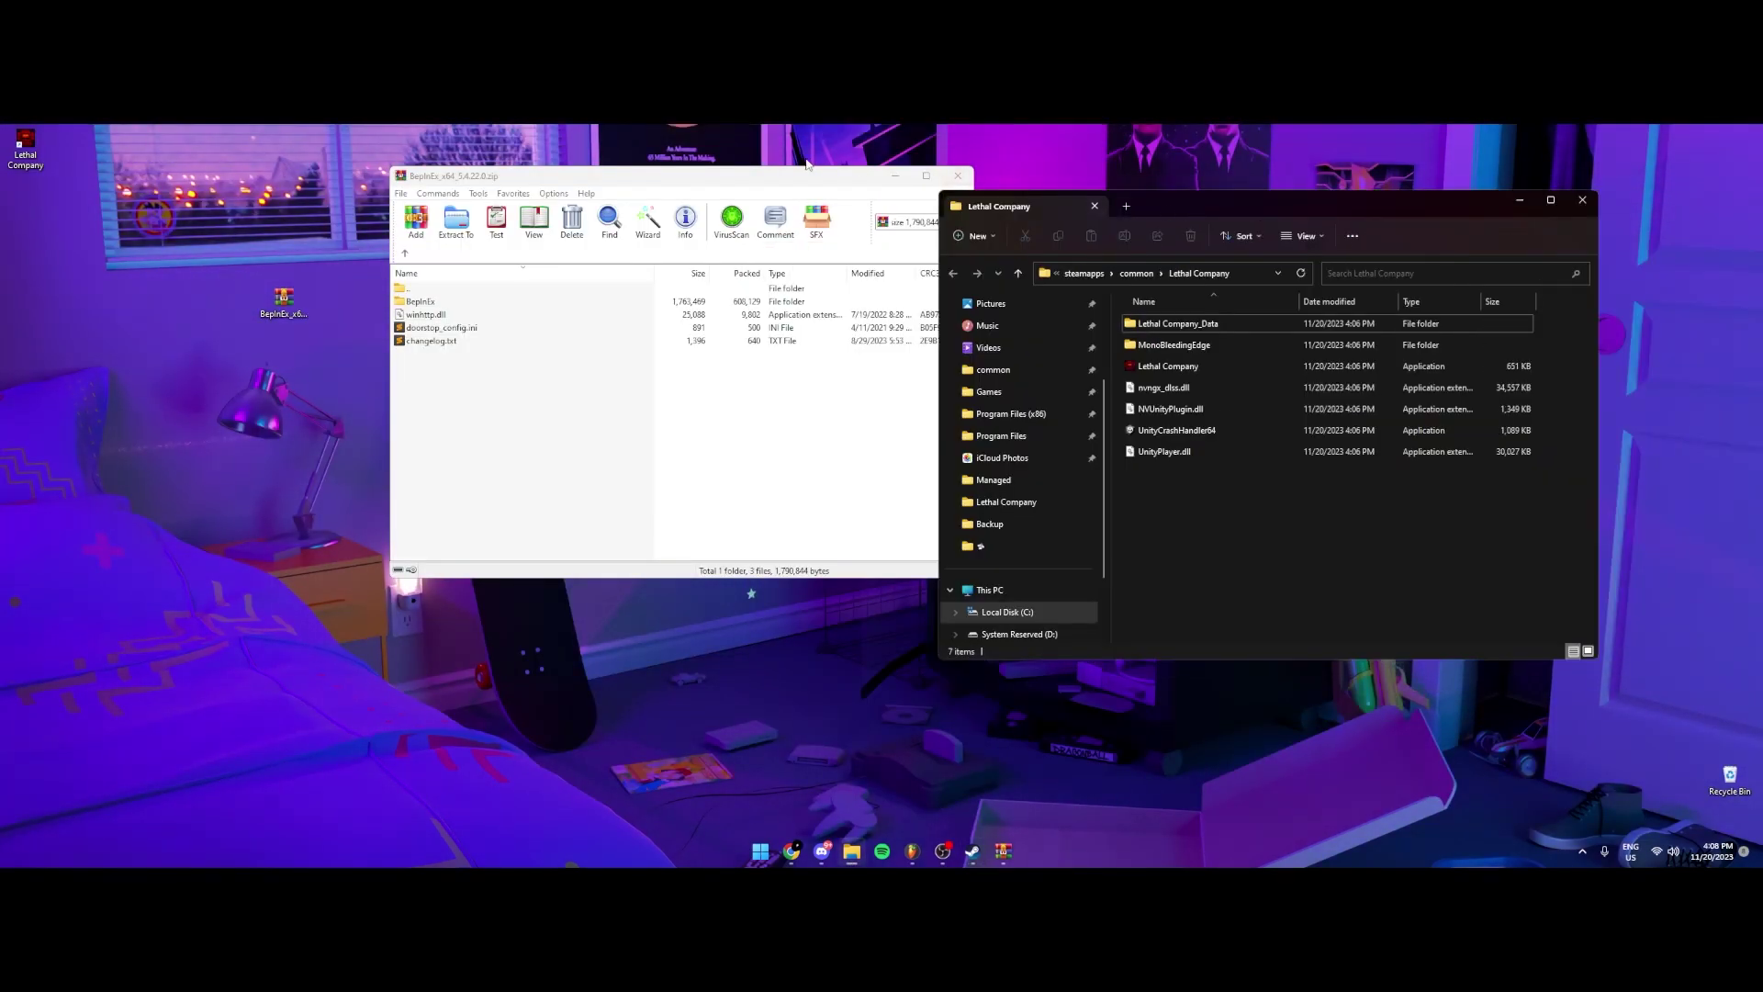
{"action": "left_click_drag", "start_coordinate": [651, 171], "coordinate": [528, 195]}
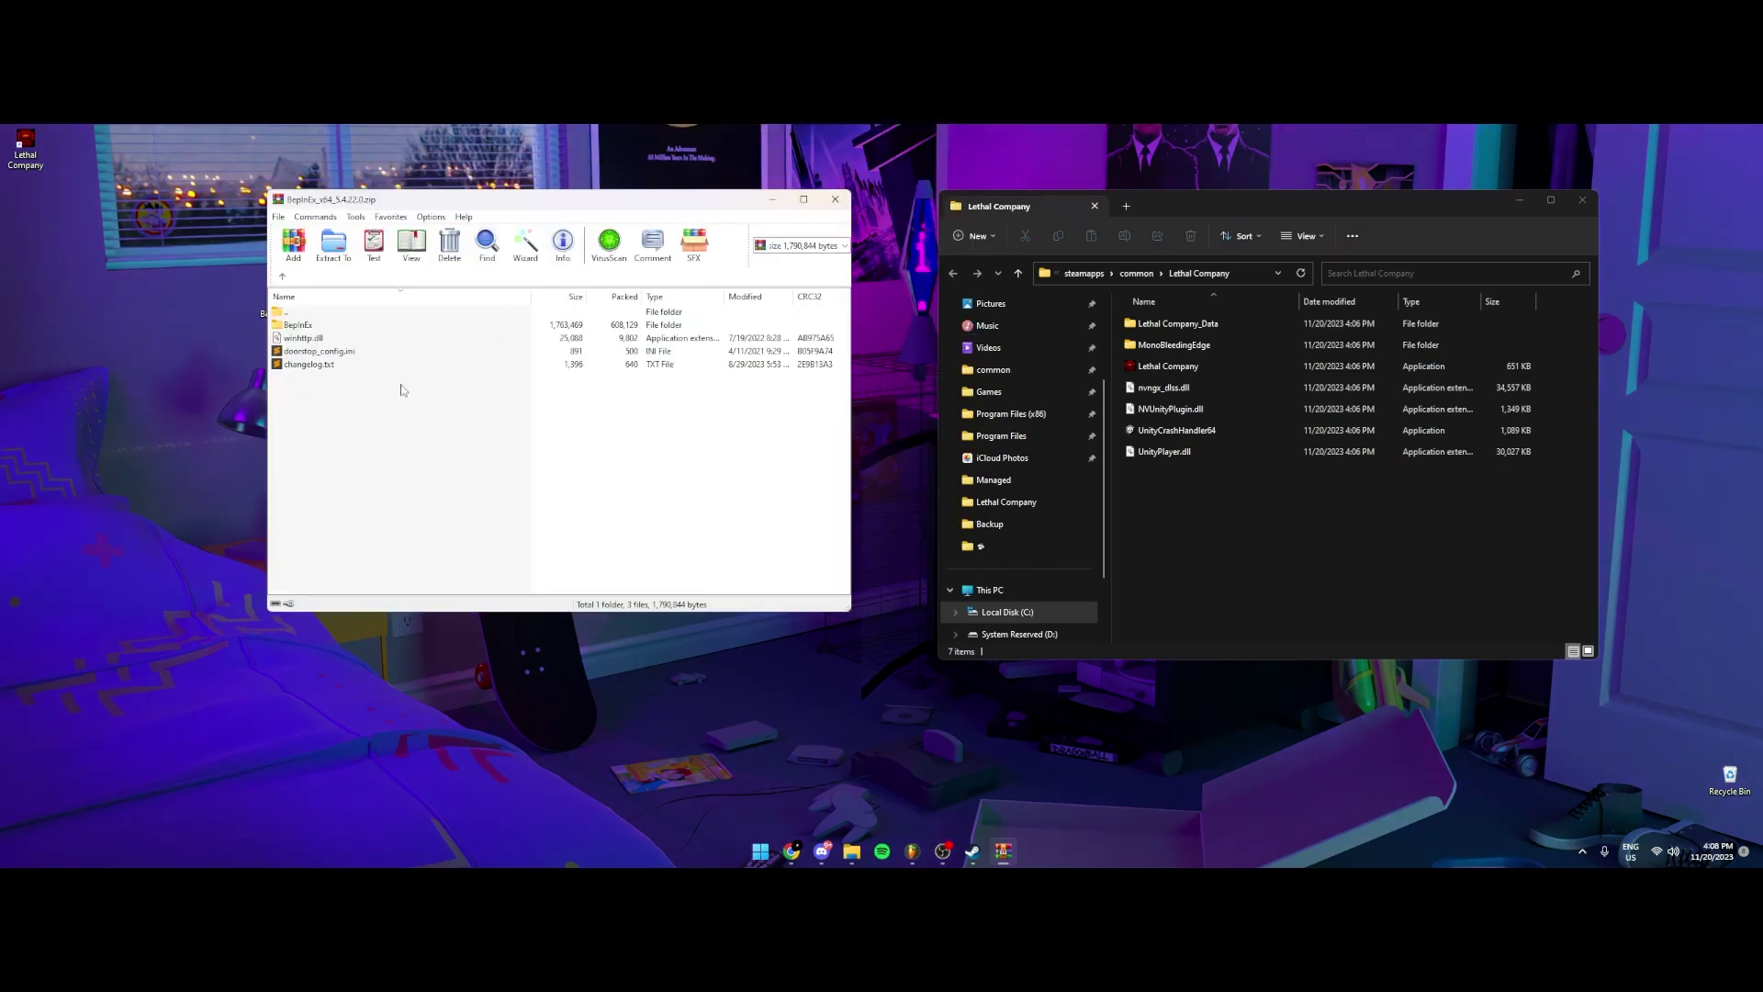
- Extract the BepInEx folder, winhttp.dll, doorstop_config.ini and changelog.txt into the Lethal Company folder and close the archive
{"action": "left_click_drag", "start_coordinate": [331, 388], "coordinate": [324, 331]}
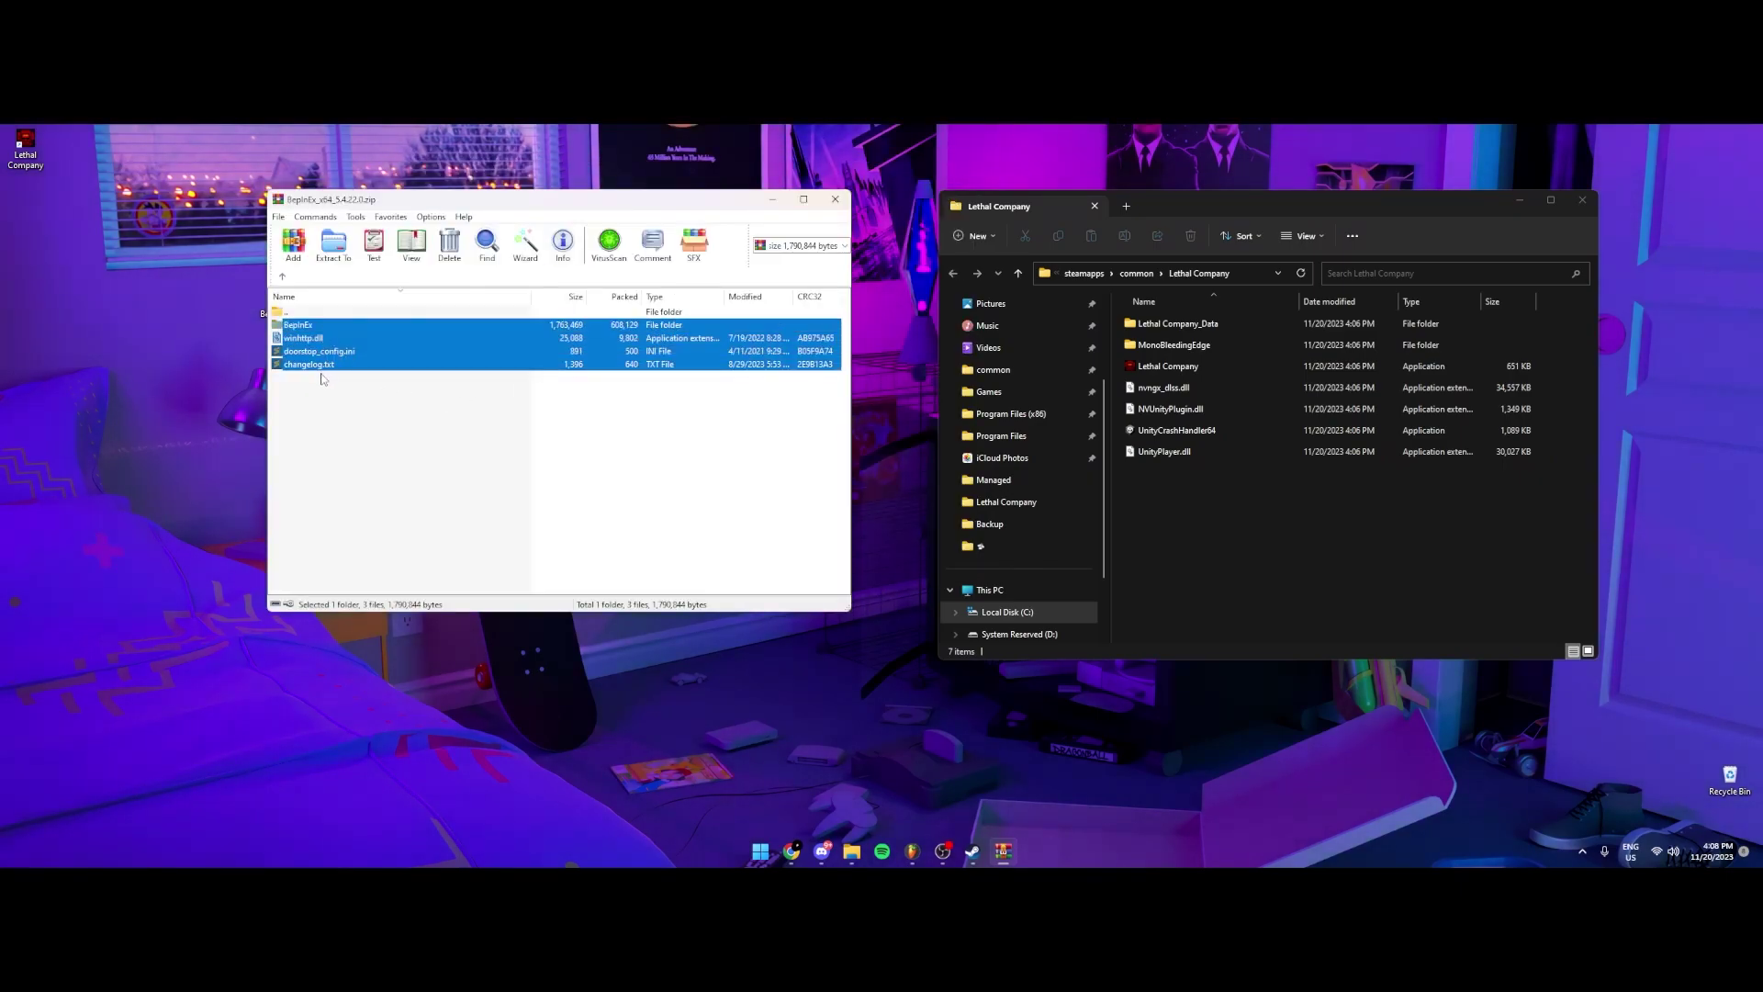
{"action": "left_click_drag", "start_coordinate": [1219, 559], "coordinate": [1187, 295]}
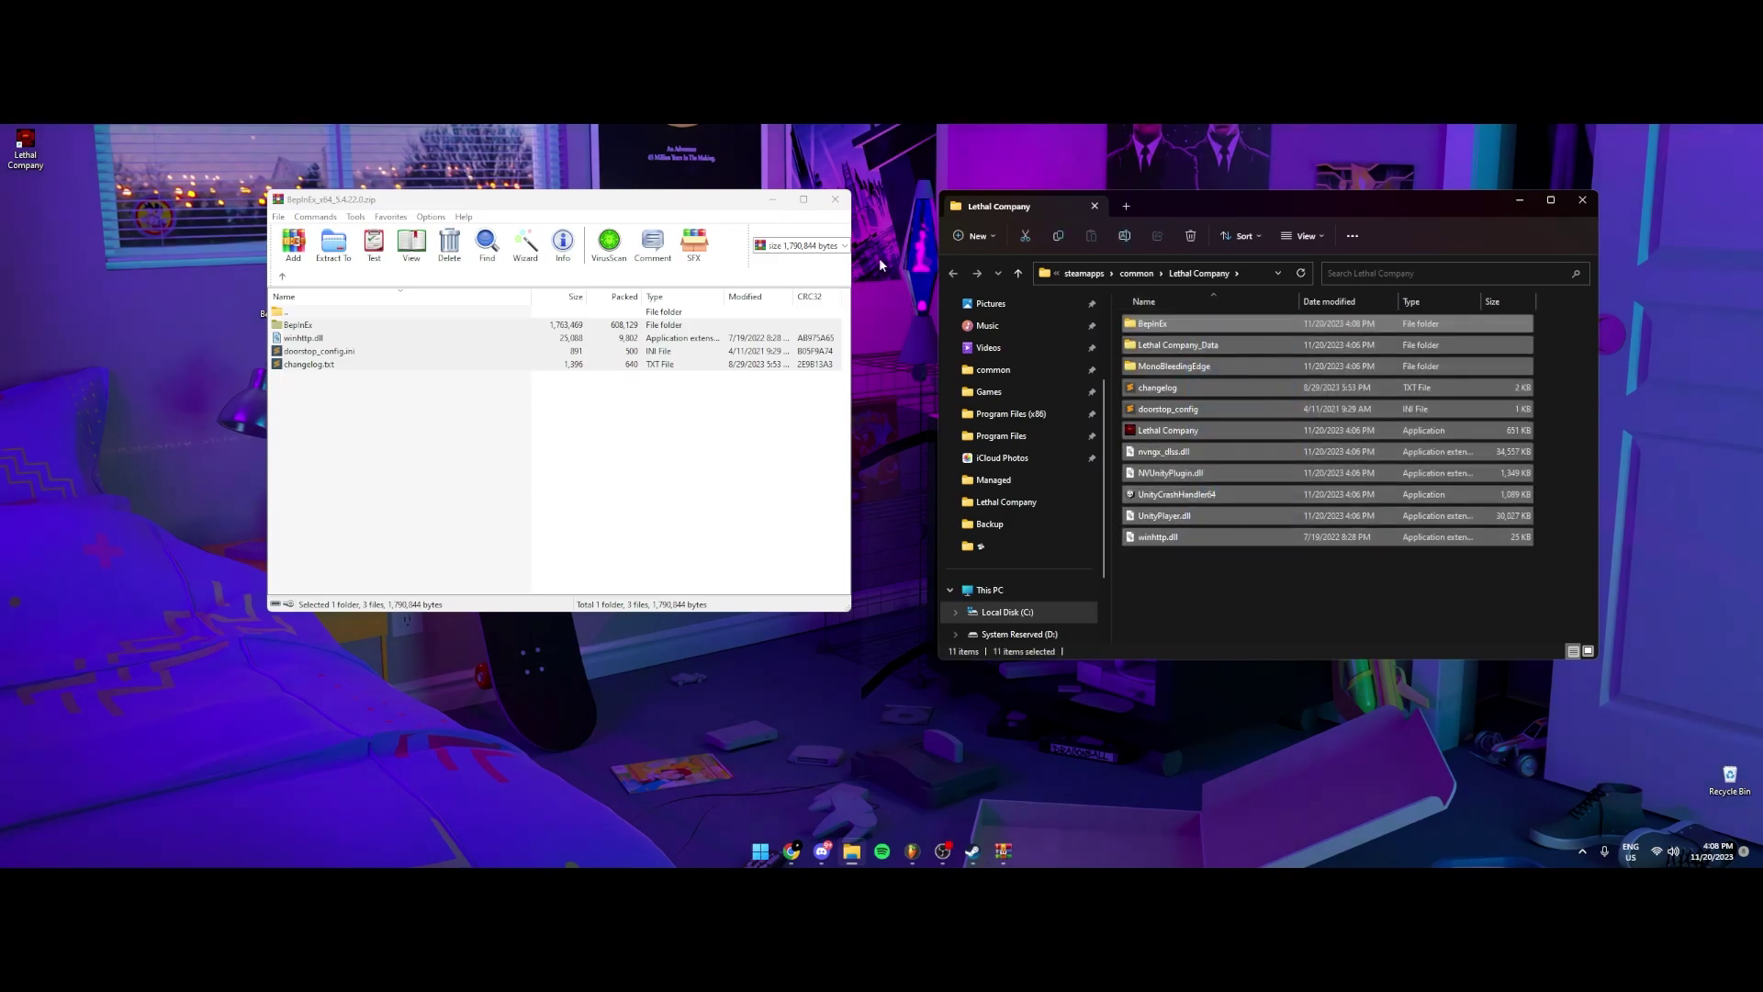
{"action": "left_click", "coordinate": [836, 199]}
- Show Lethal Company's Steam library page beside the game folder, and open the BepInEx folder
{"action": "left_click", "coordinate": [973, 852]}
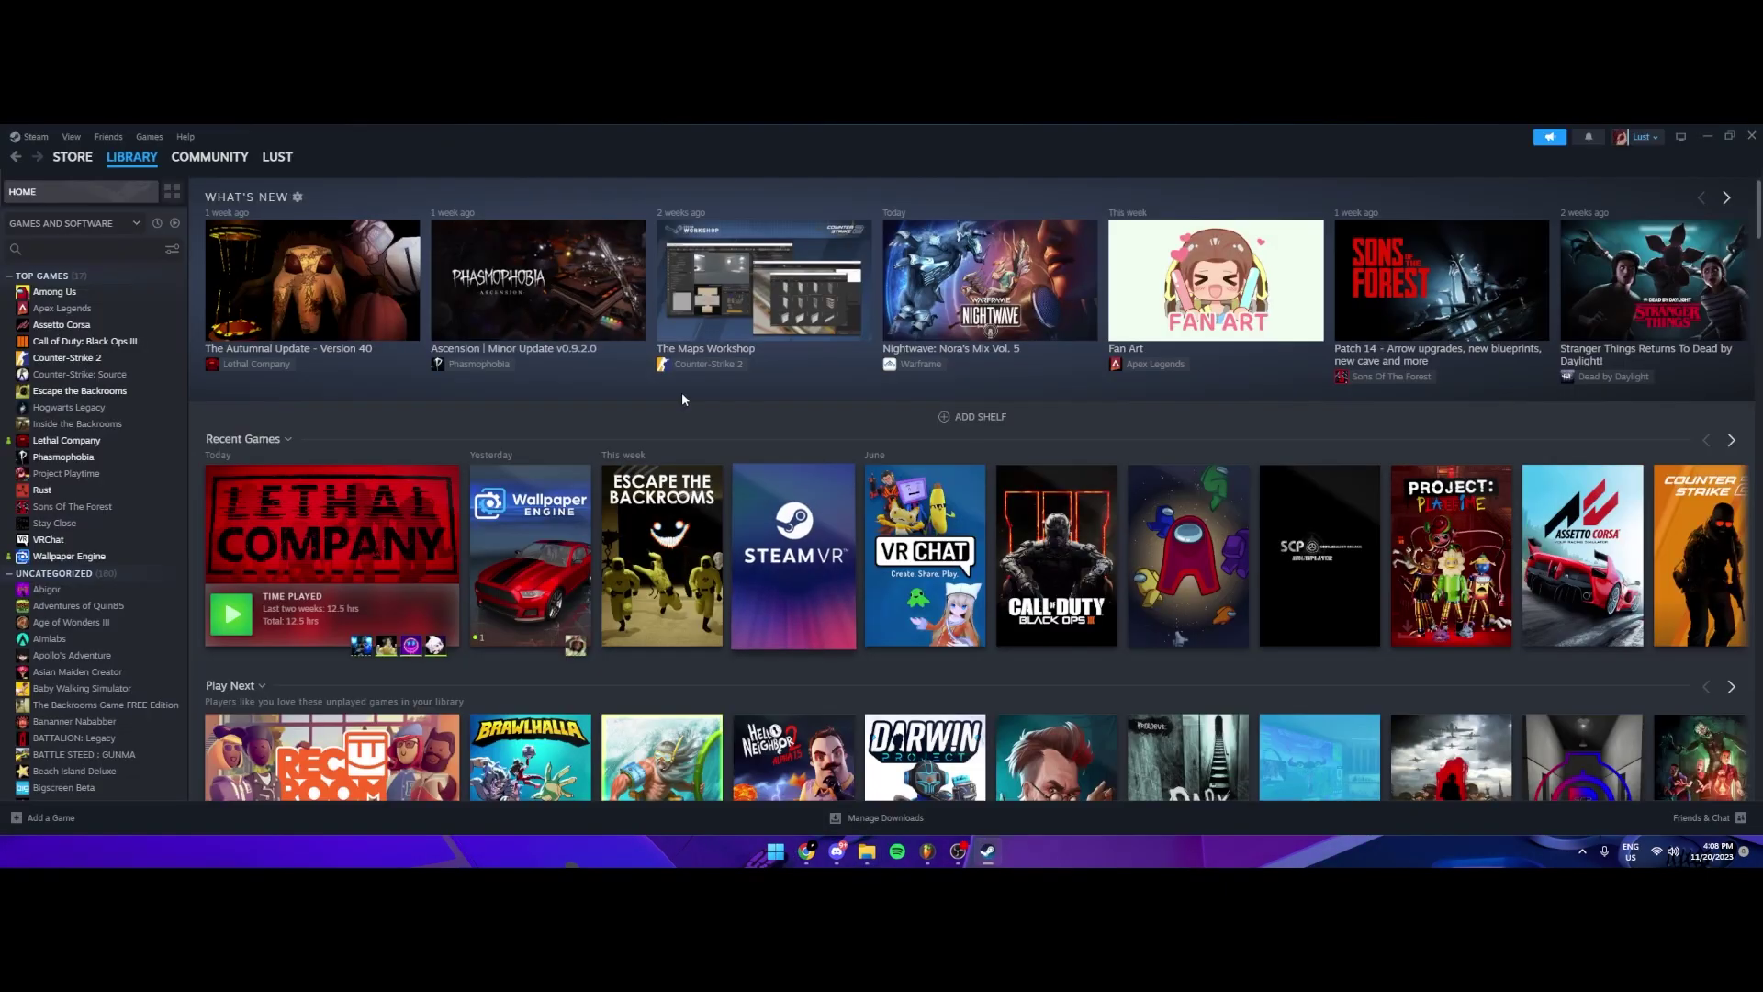
{"action": "left_click_drag", "start_coordinate": [733, 174], "coordinate": [494, 252]}
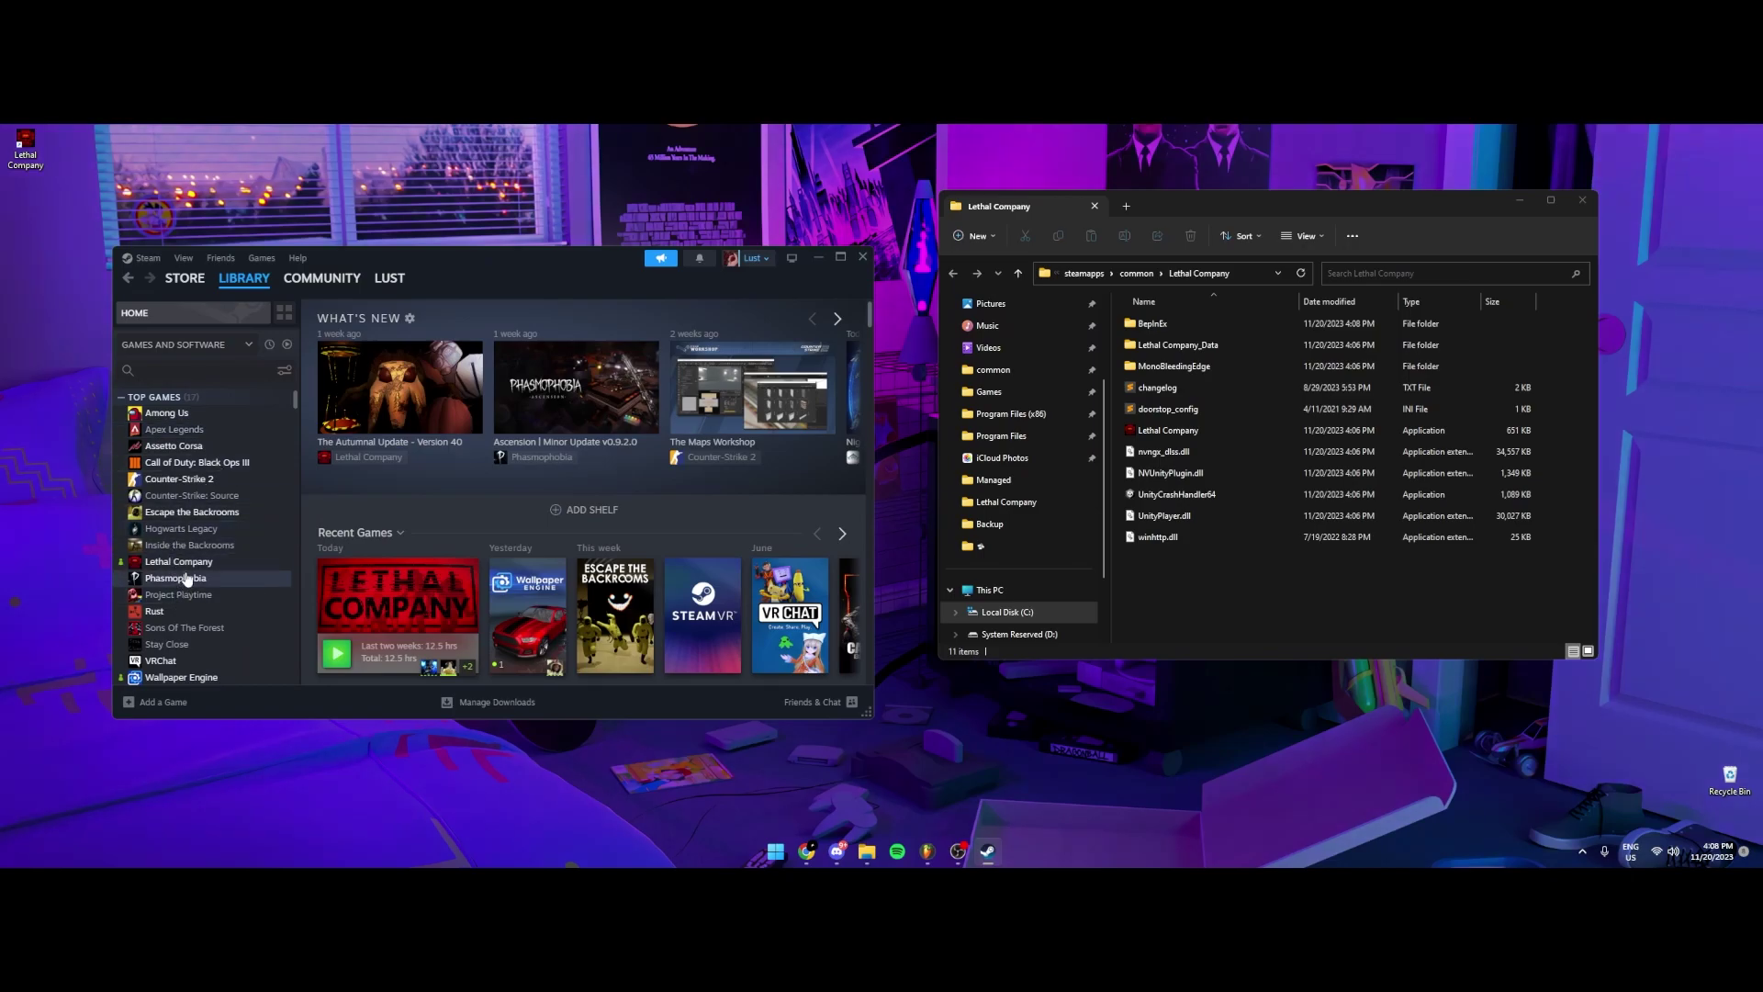
{"action": "left_click", "coordinate": [179, 561]}
{"action": "mouse_move", "coordinate": [1255, 582]}
{"action": "left_mouse_down"}
{"action": "mouse_move", "coordinate": [1177, 322]}
{"action": "mouse_move", "coordinate": [1231, 581]}
{"action": "left_mouse_up"}
{"action": "double_click", "coordinate": [1186, 325]}
{"action": "left_click_drag", "start_coordinate": [1225, 393], "coordinate": [1206, 327]}
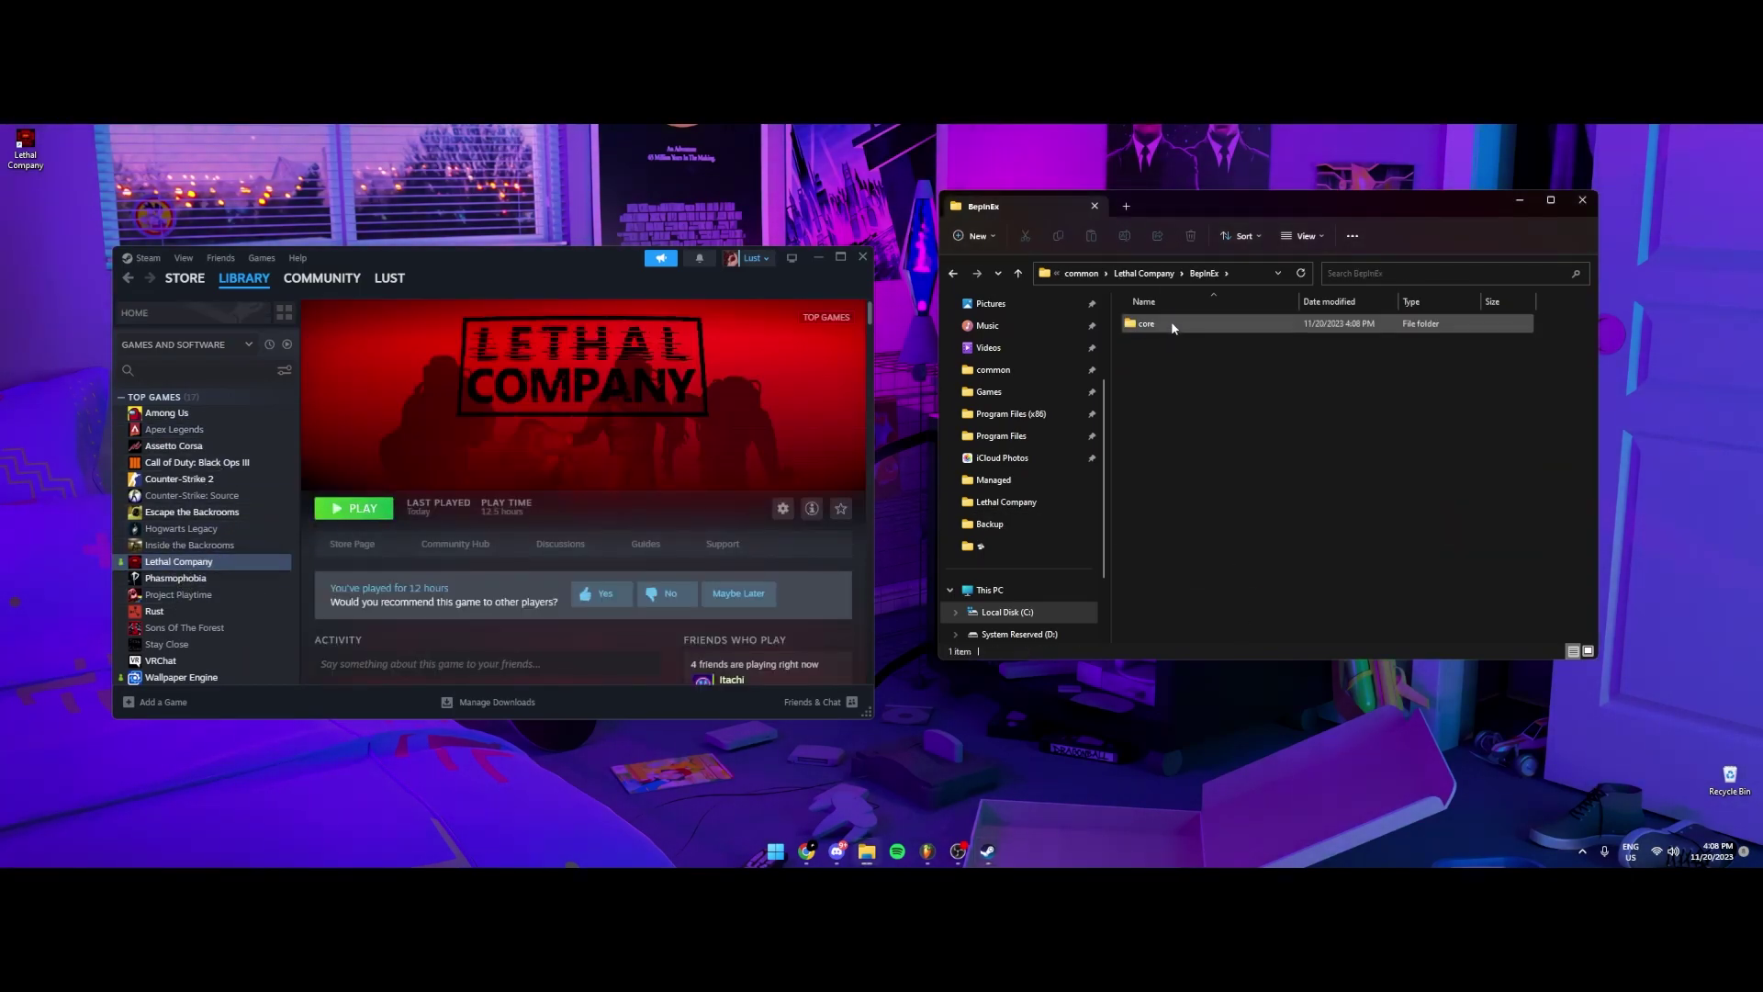
{"action": "left_click", "coordinate": [1254, 382]}
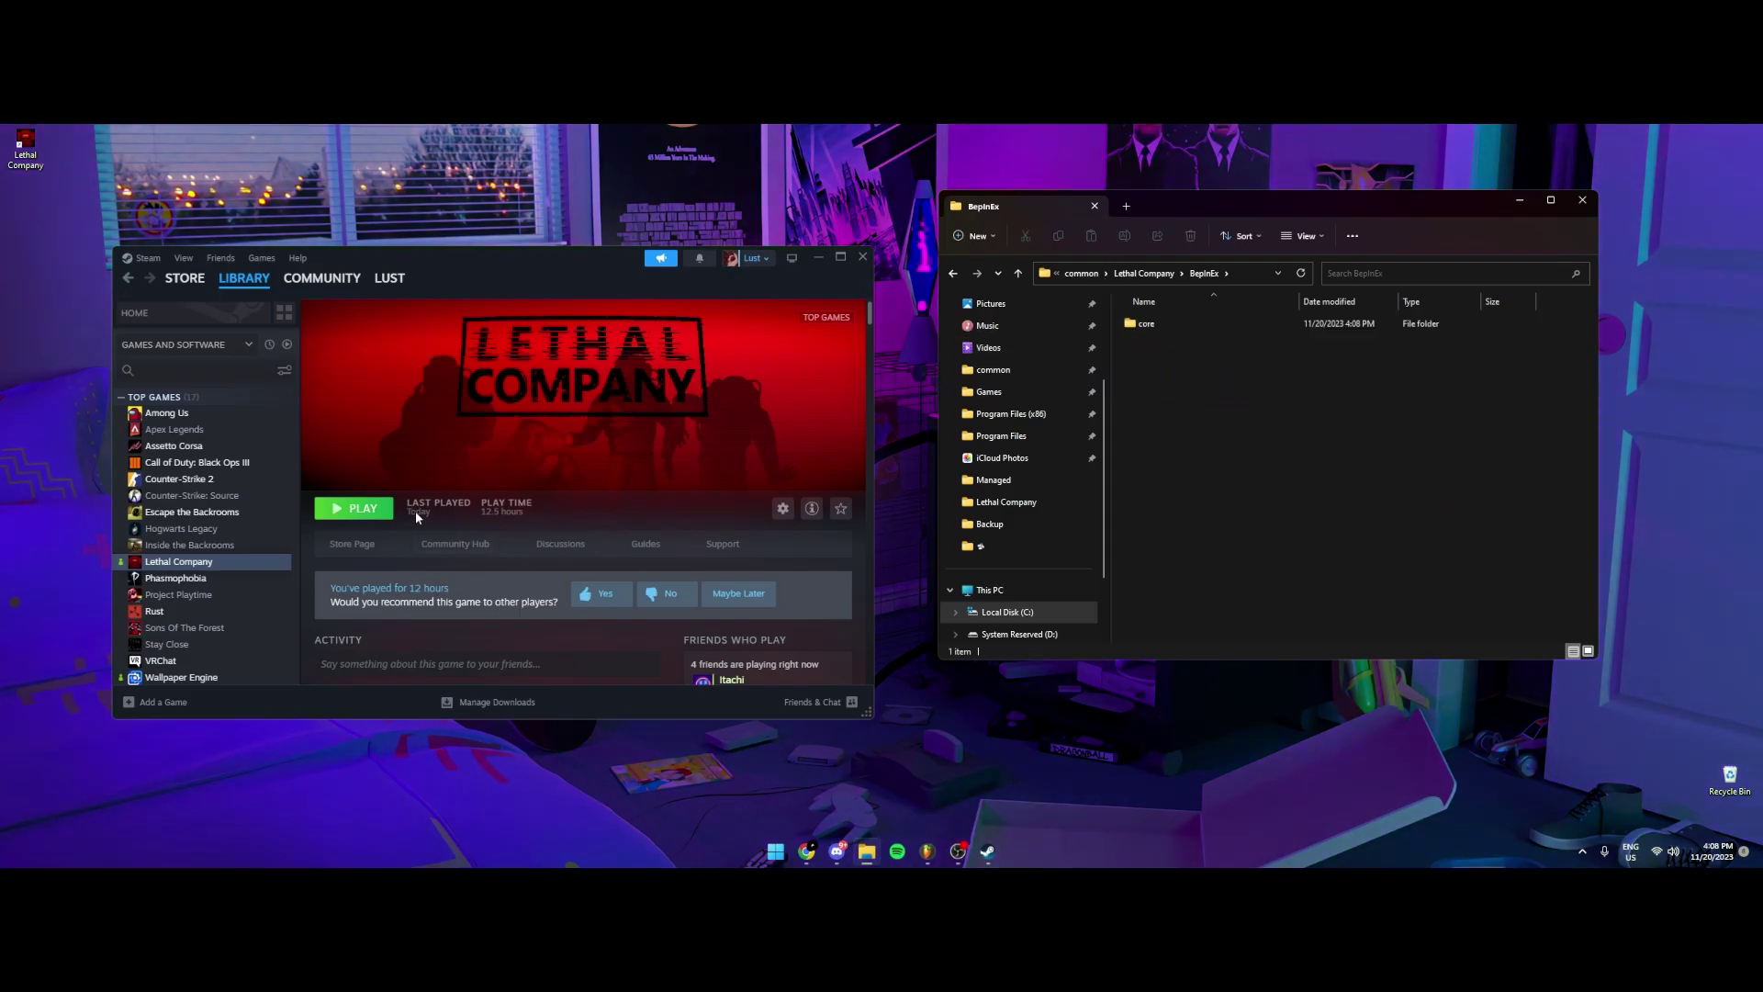
- Launch Lethal Company once so BepInEx generates its folders, return to the Lethal Company folder, and exit the game
{"action": "left_click", "coordinate": [363, 508]}
{"action": "left_click_drag", "start_coordinate": [1168, 206], "coordinate": [1127, 250]}
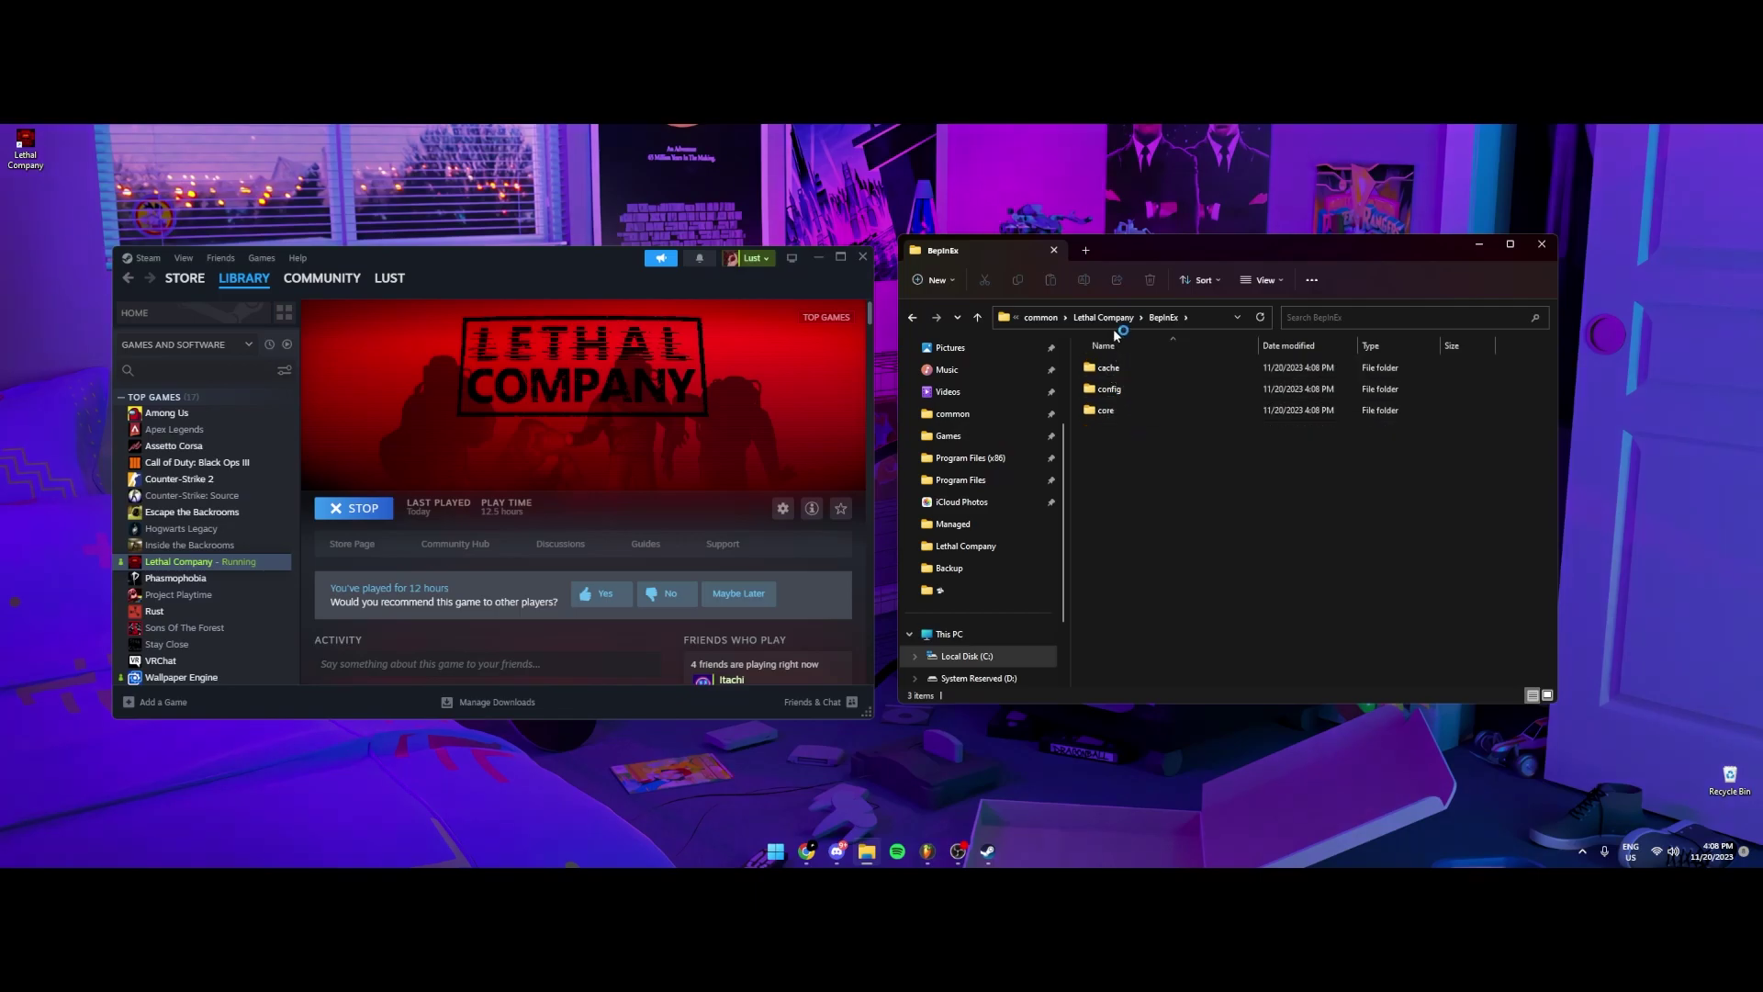
{"action": "left_click", "coordinate": [1107, 318]}
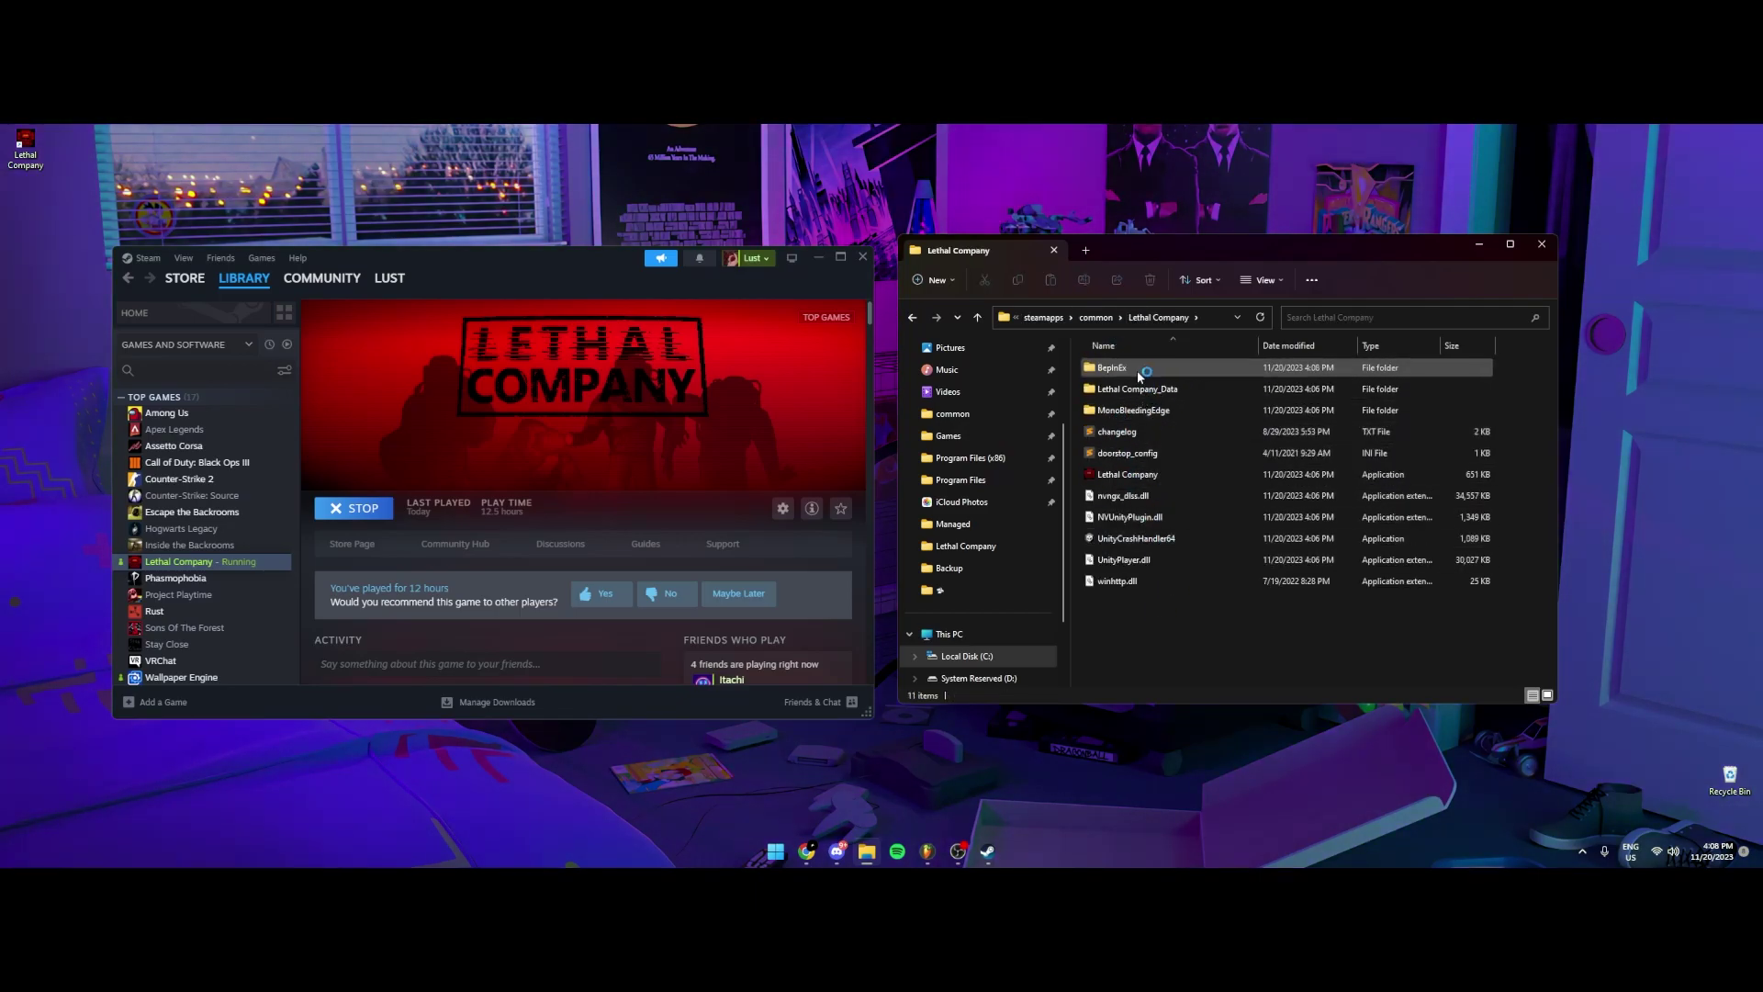
{"action": "double_click", "coordinate": [1113, 369]}
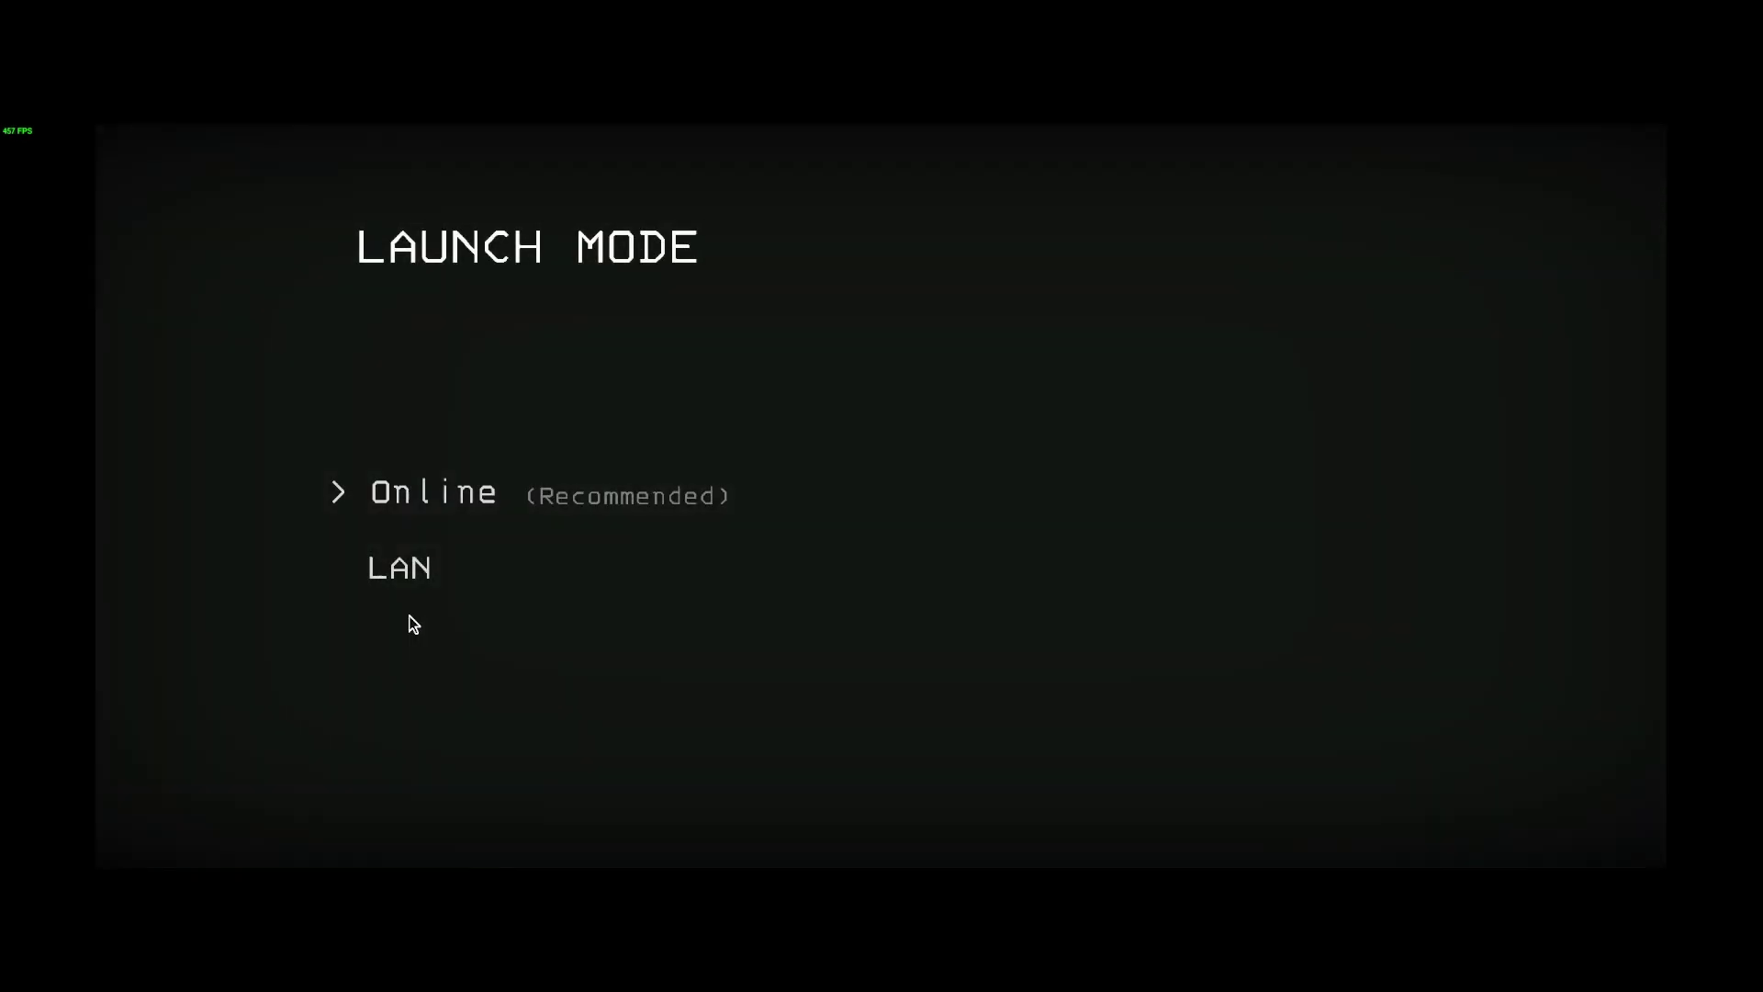
{"action": "key", "text": "alt+Tab"}
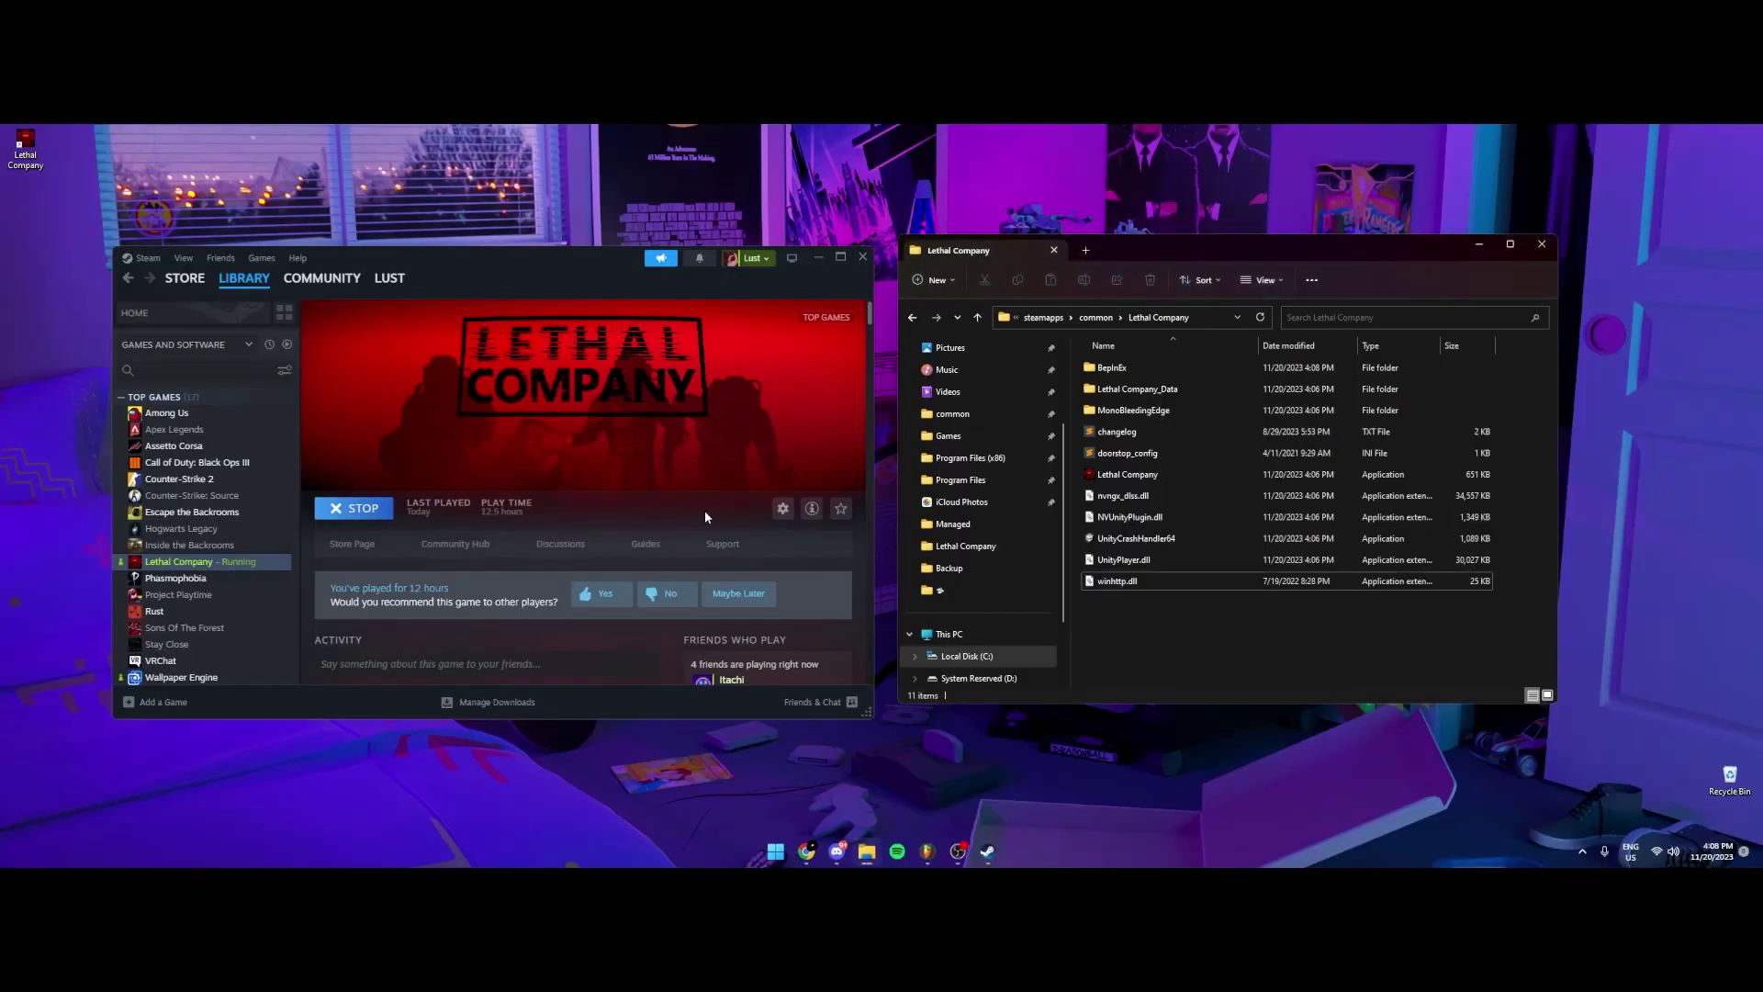
{"action": "left_click_drag", "start_coordinate": [579, 263], "coordinate": [566, 244]}
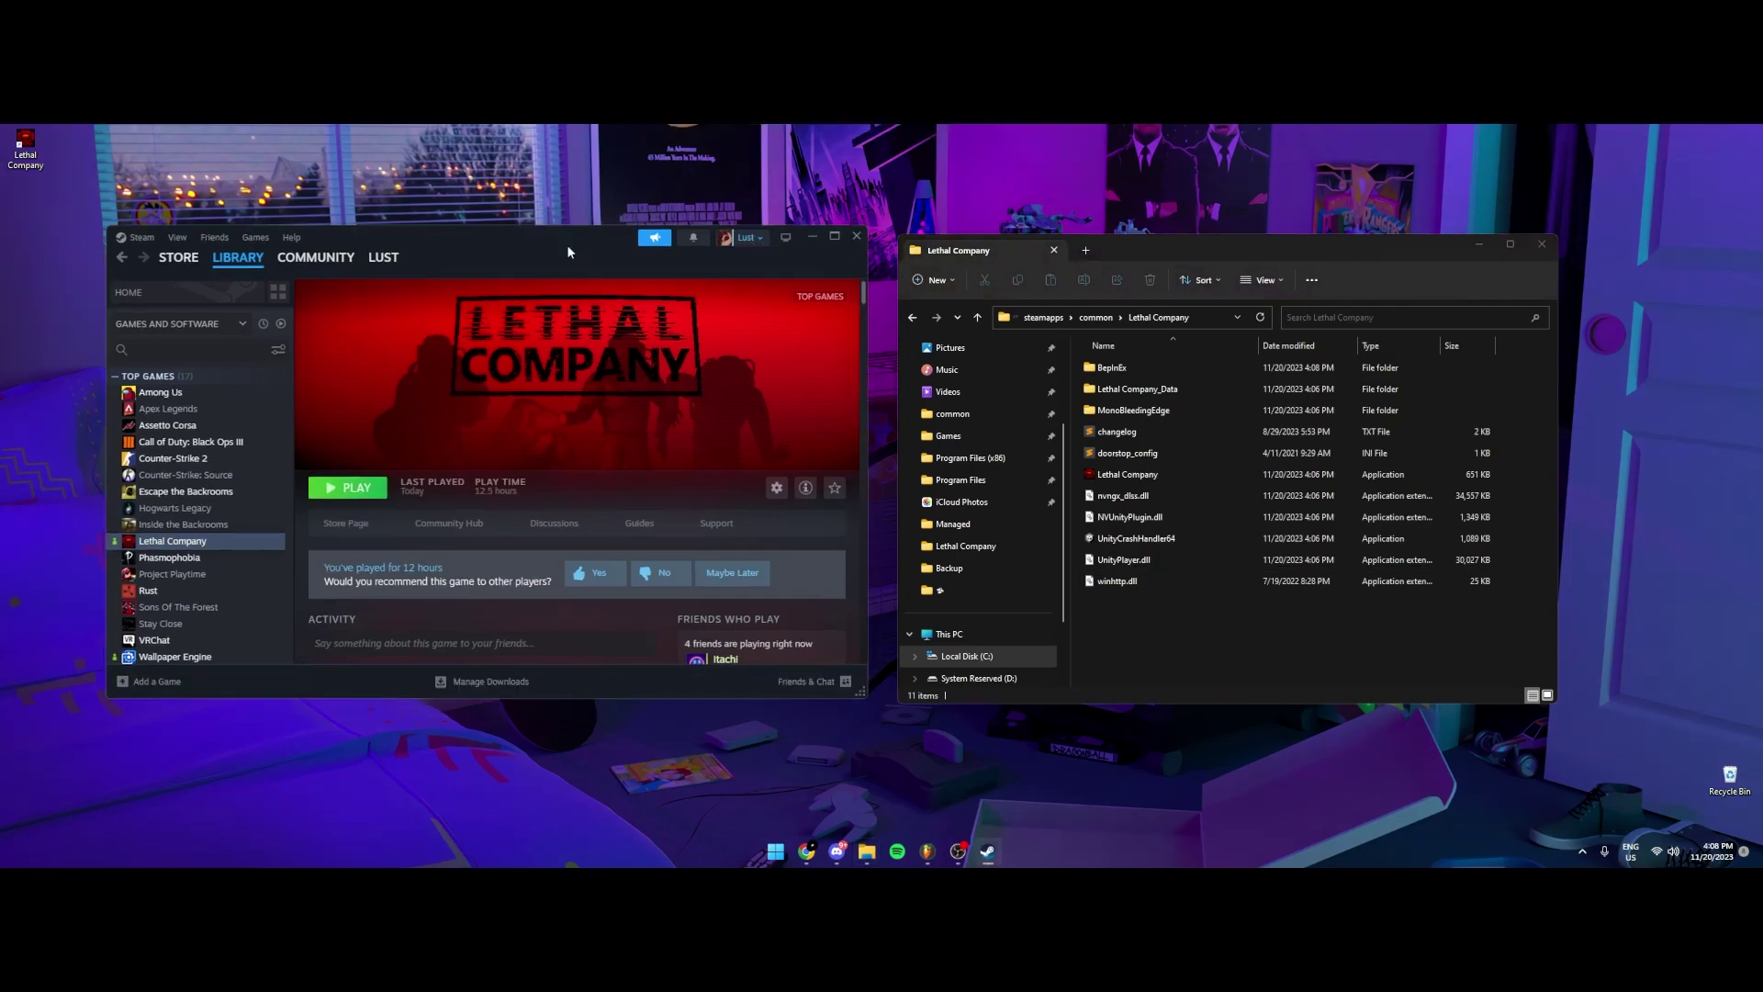
- Switch to the browser, review the V2 changelog in the Not-So Lethal Company thread, and download the V2 archive
{"action": "left_click", "coordinate": [806, 852]}
{"action": "left_click", "coordinate": [87, 135]}
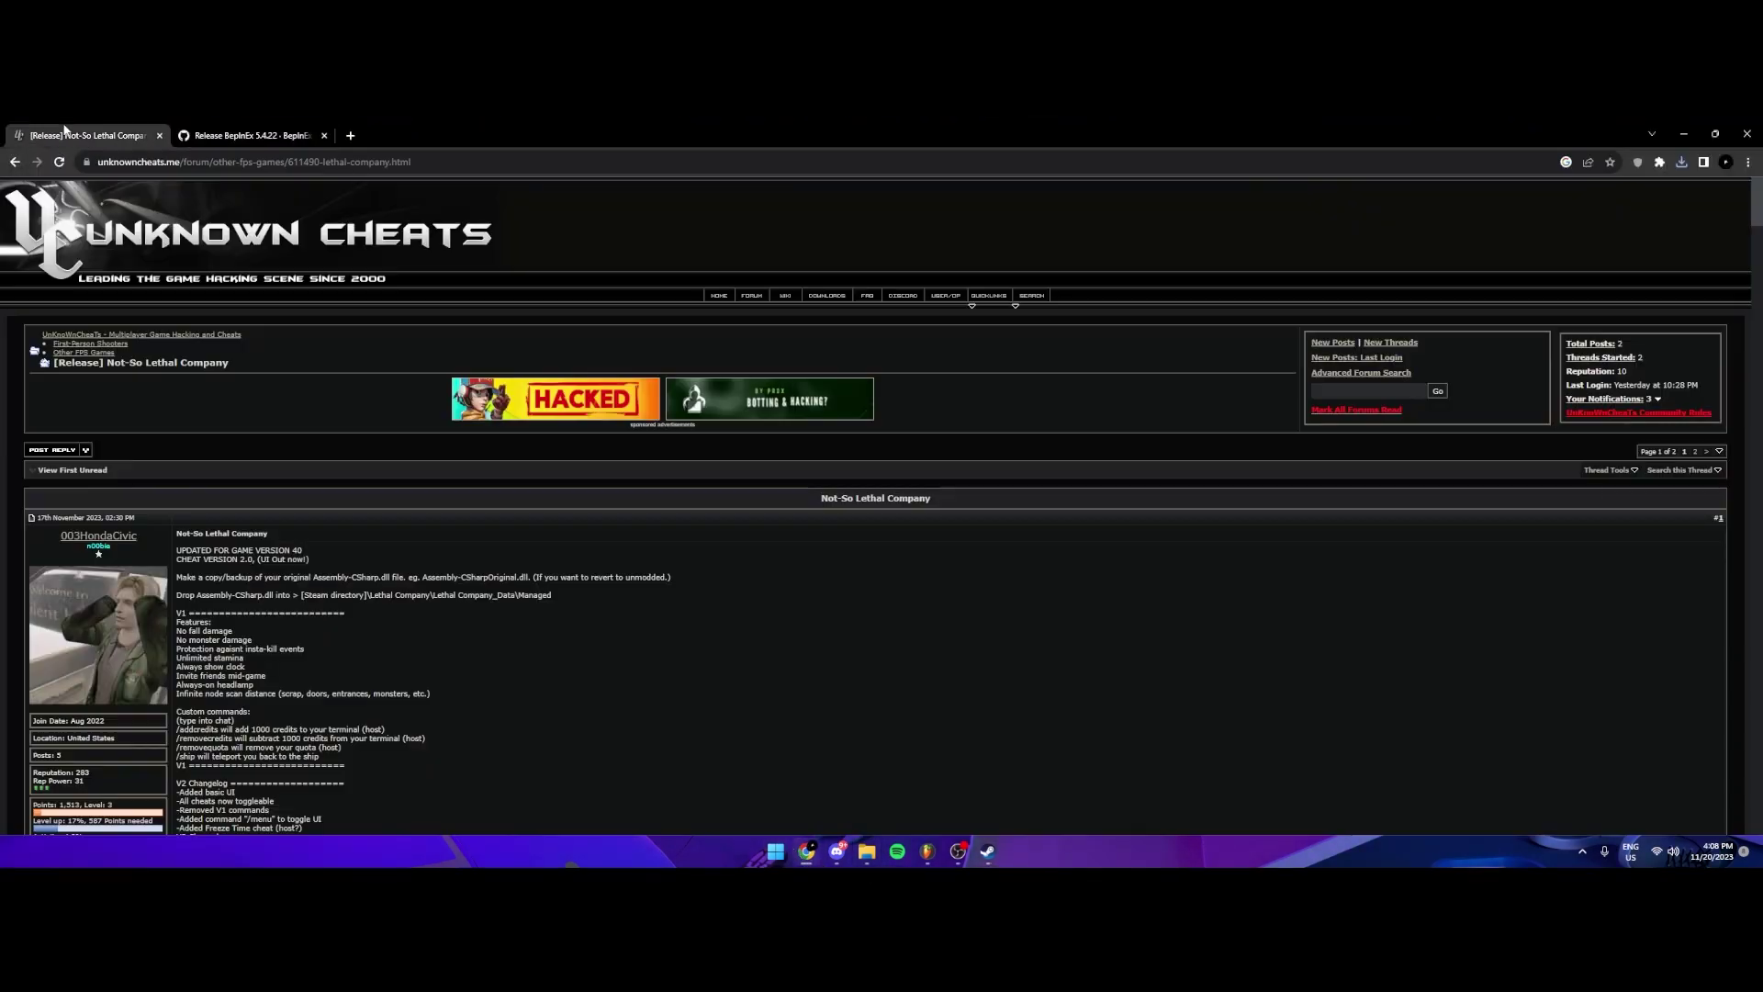
{"action": "scroll", "coordinate": [423, 537], "scroll_direction": "down", "scroll_amount": 3}
{"action": "scroll", "coordinate": [237, 480], "scroll_direction": "up", "scroll_amount": 2}
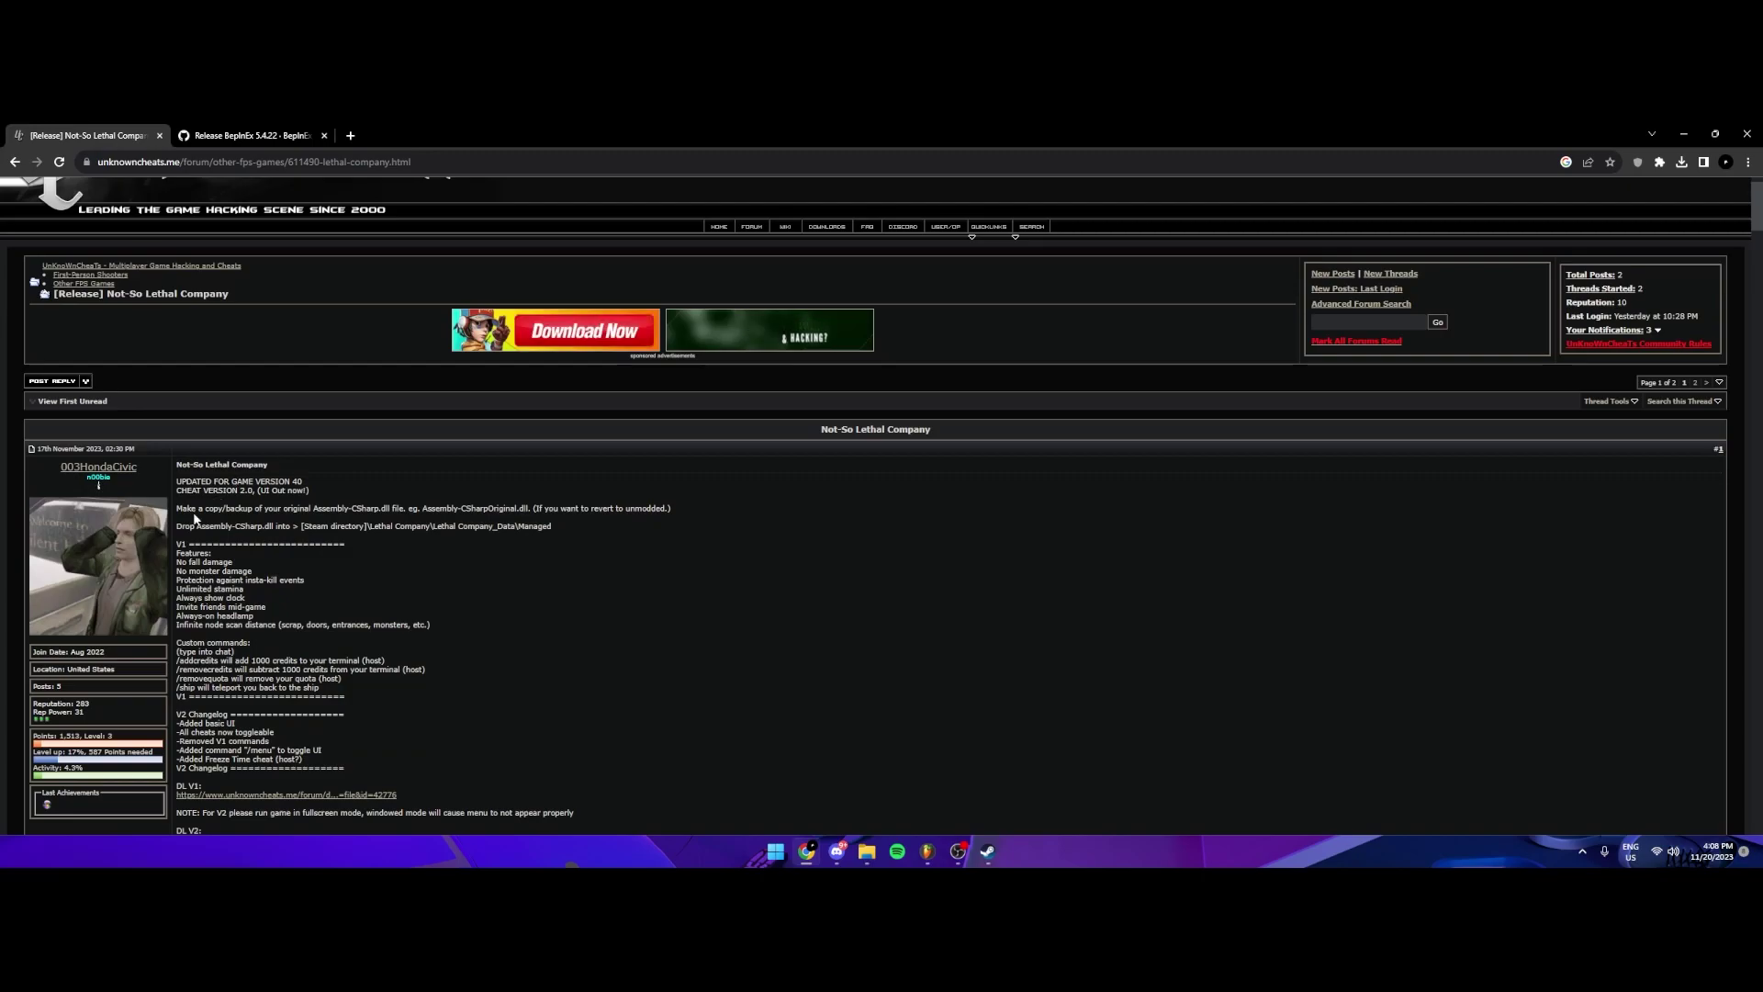
{"action": "scroll", "coordinate": [285, 586], "scroll_direction": "down", "scroll_amount": 1}
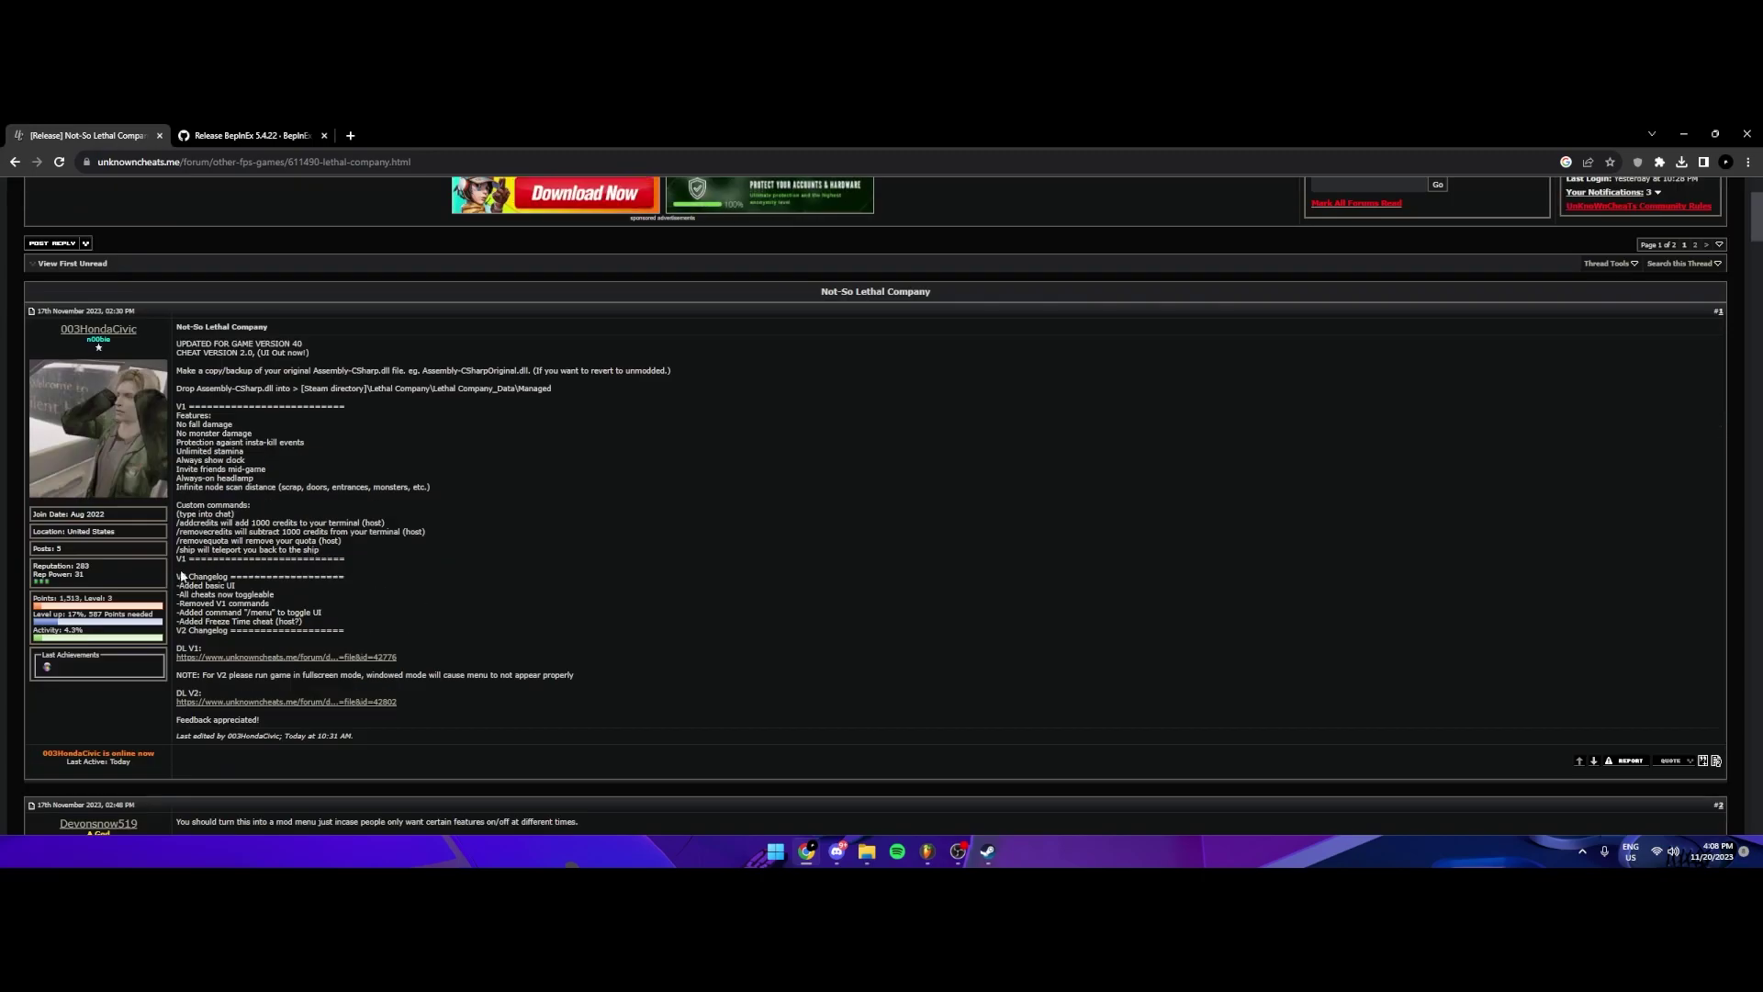
{"action": "left_click_drag", "start_coordinate": [178, 578], "coordinate": [322, 579]}
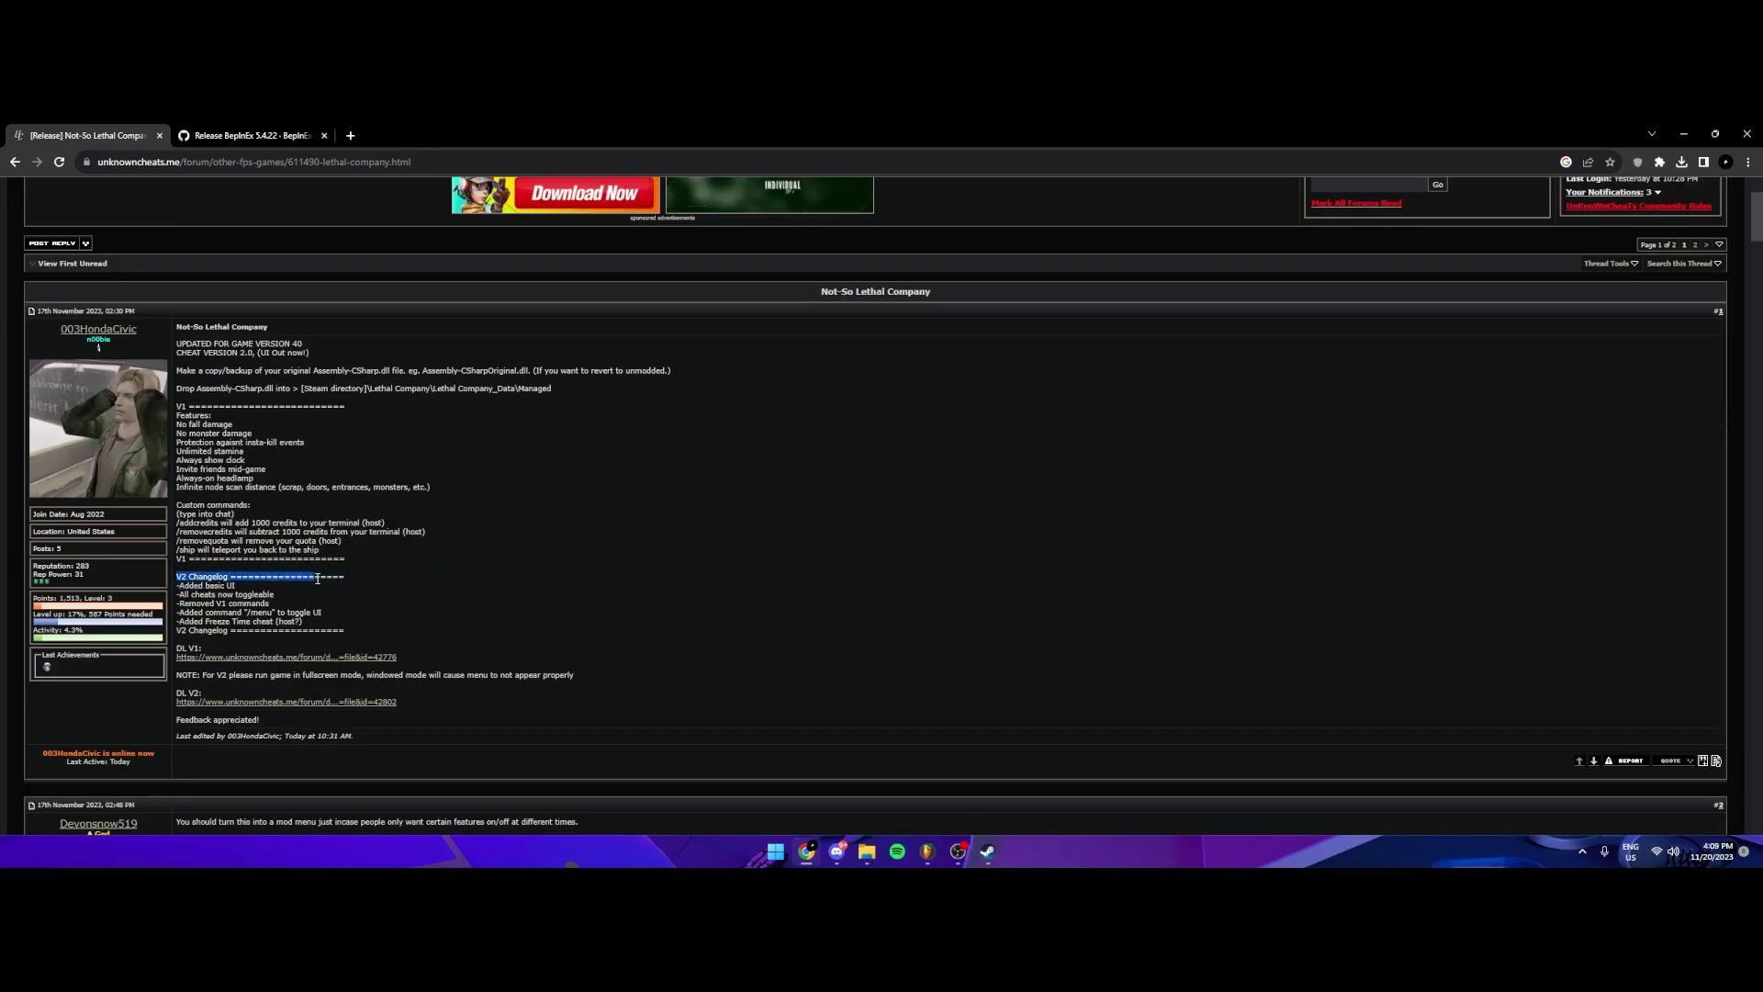
{"action": "left_click", "coordinate": [368, 480]}
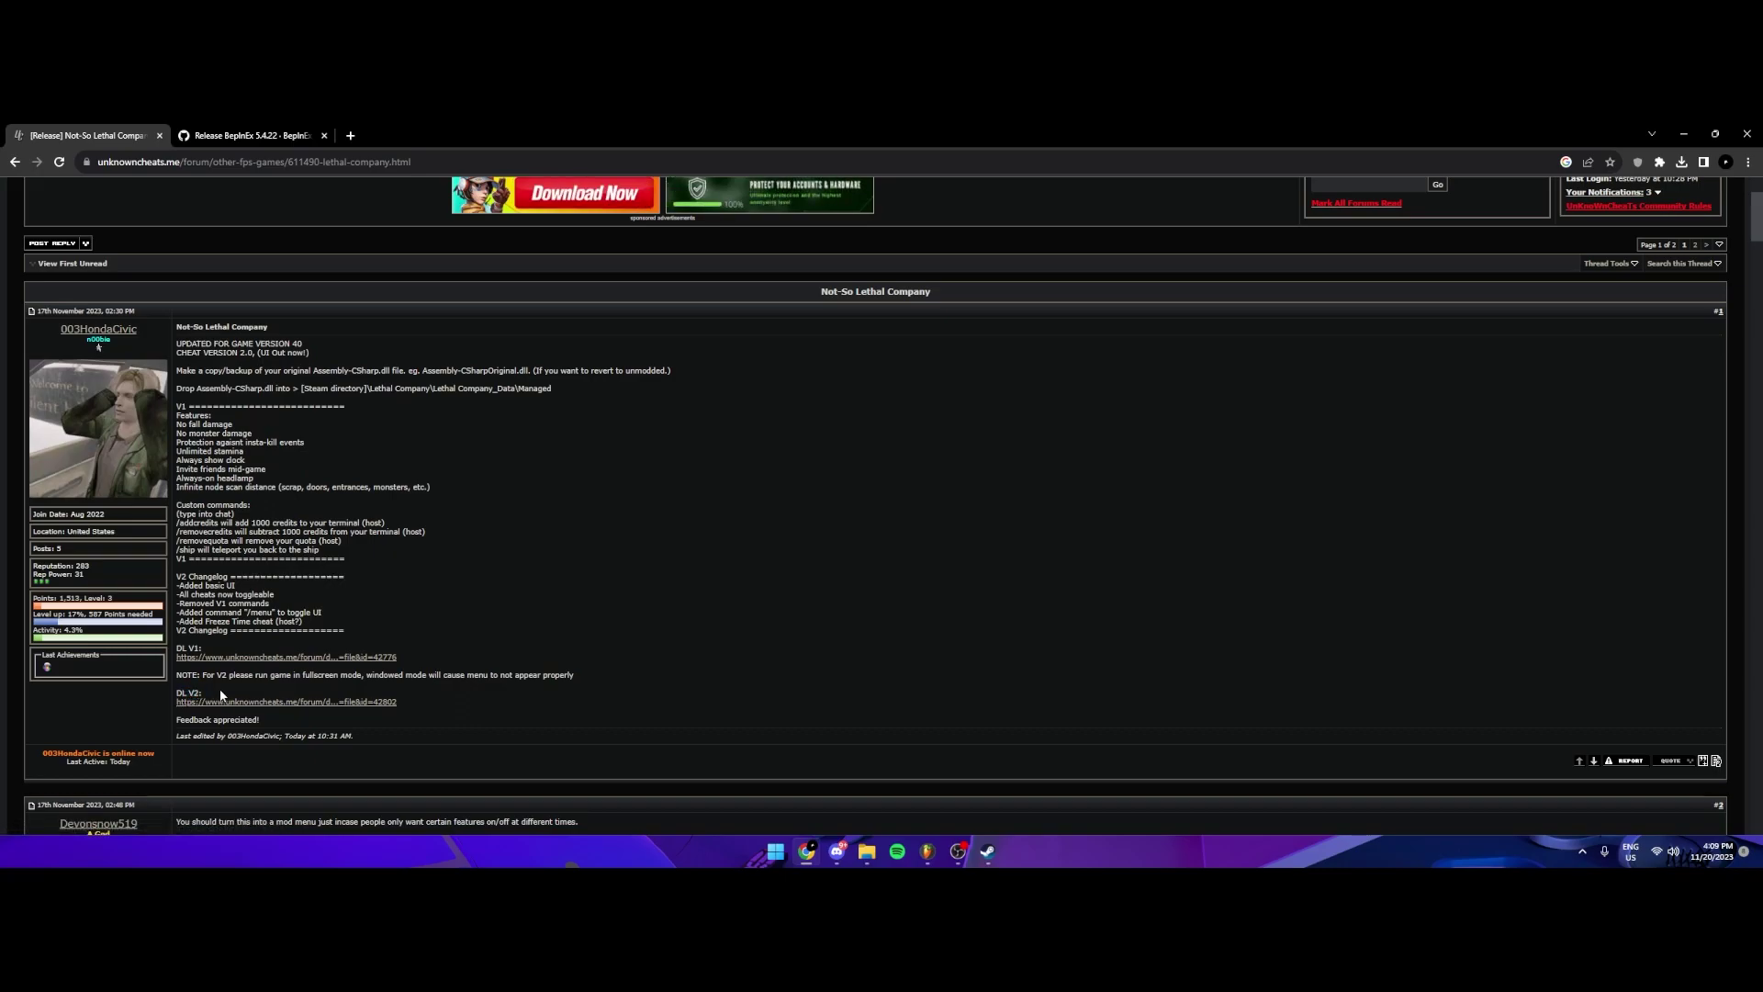
{"action": "left_click", "coordinate": [255, 700]}
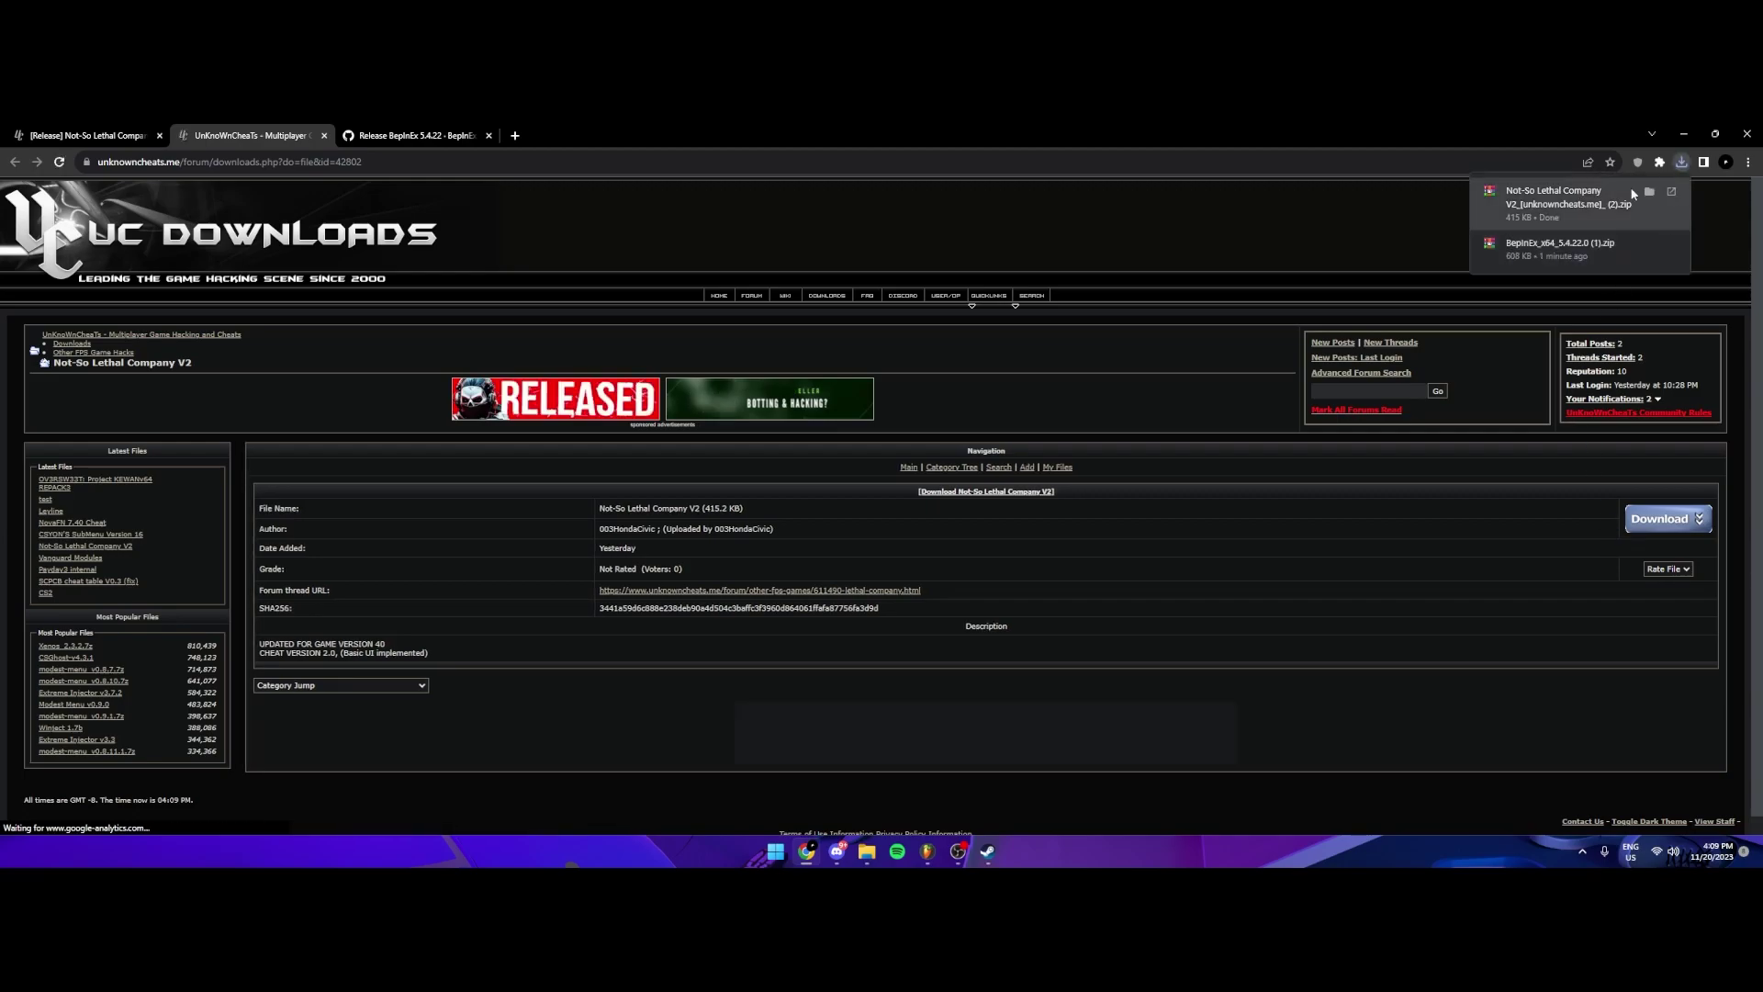
- Open the downloaded Not-So Lethal Company V2 archive over Steam and select Assembly-CSharp.dll inside its folder
{"action": "left_click", "coordinate": [1675, 133]}
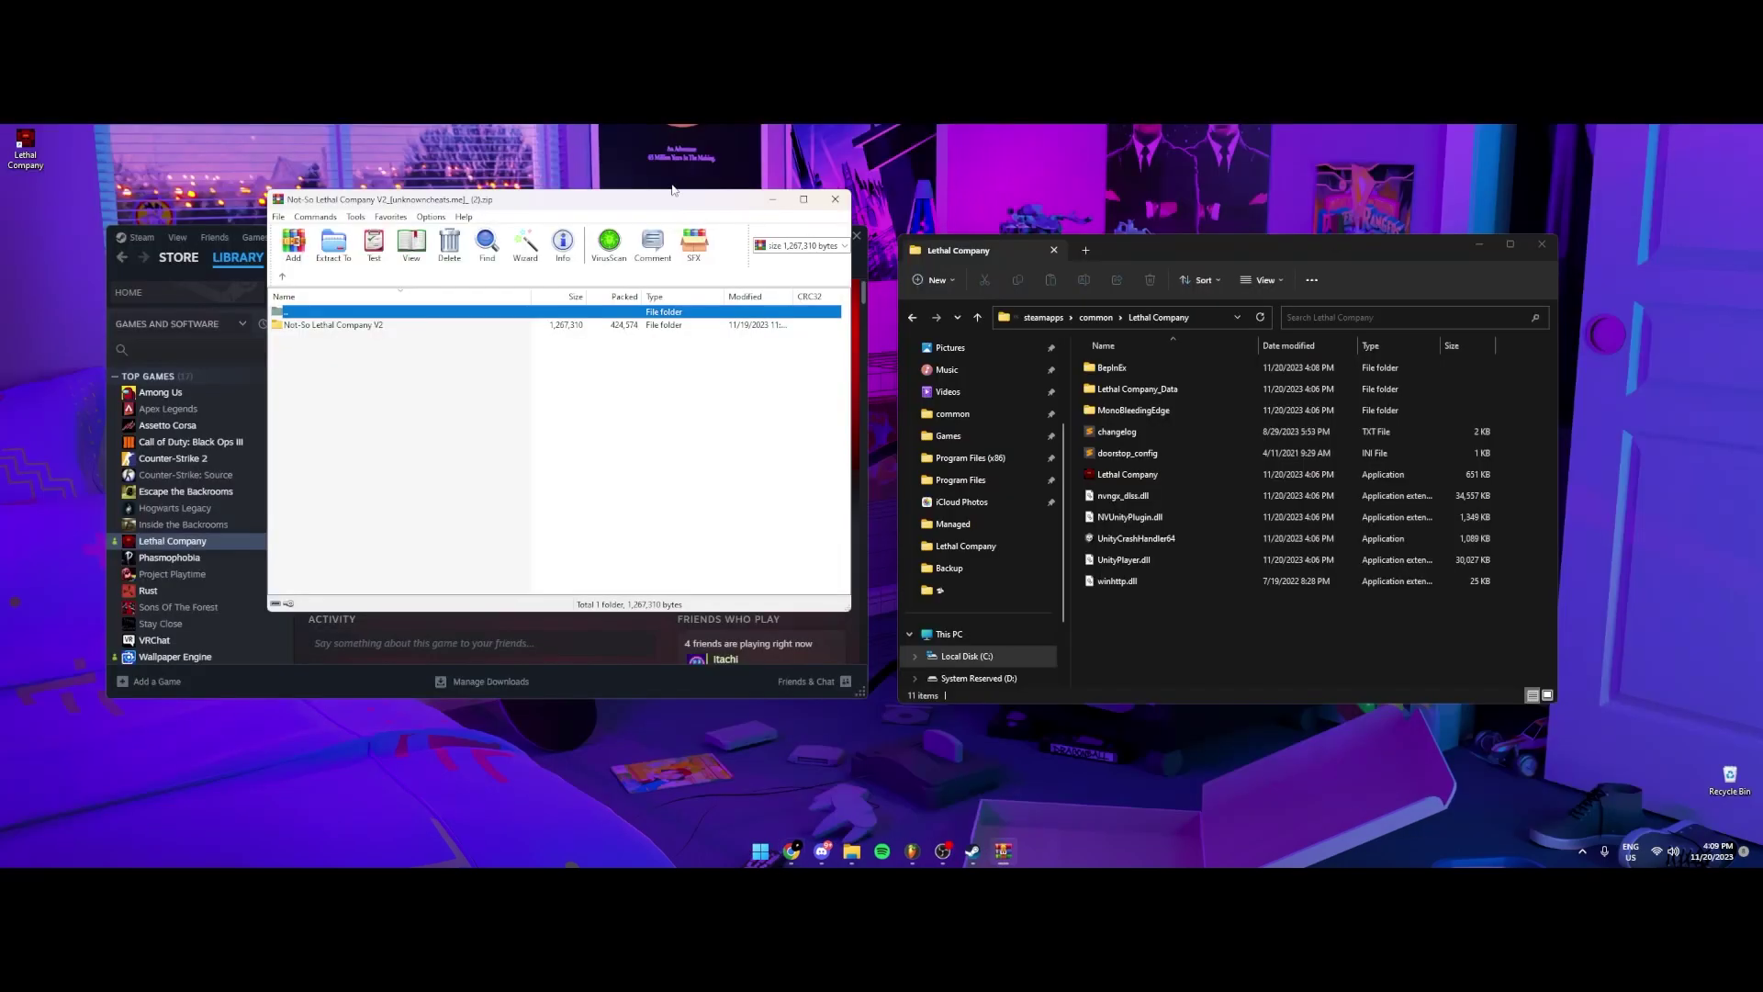
{"action": "left_click_drag", "start_coordinate": [672, 190], "coordinate": [628, 246]}
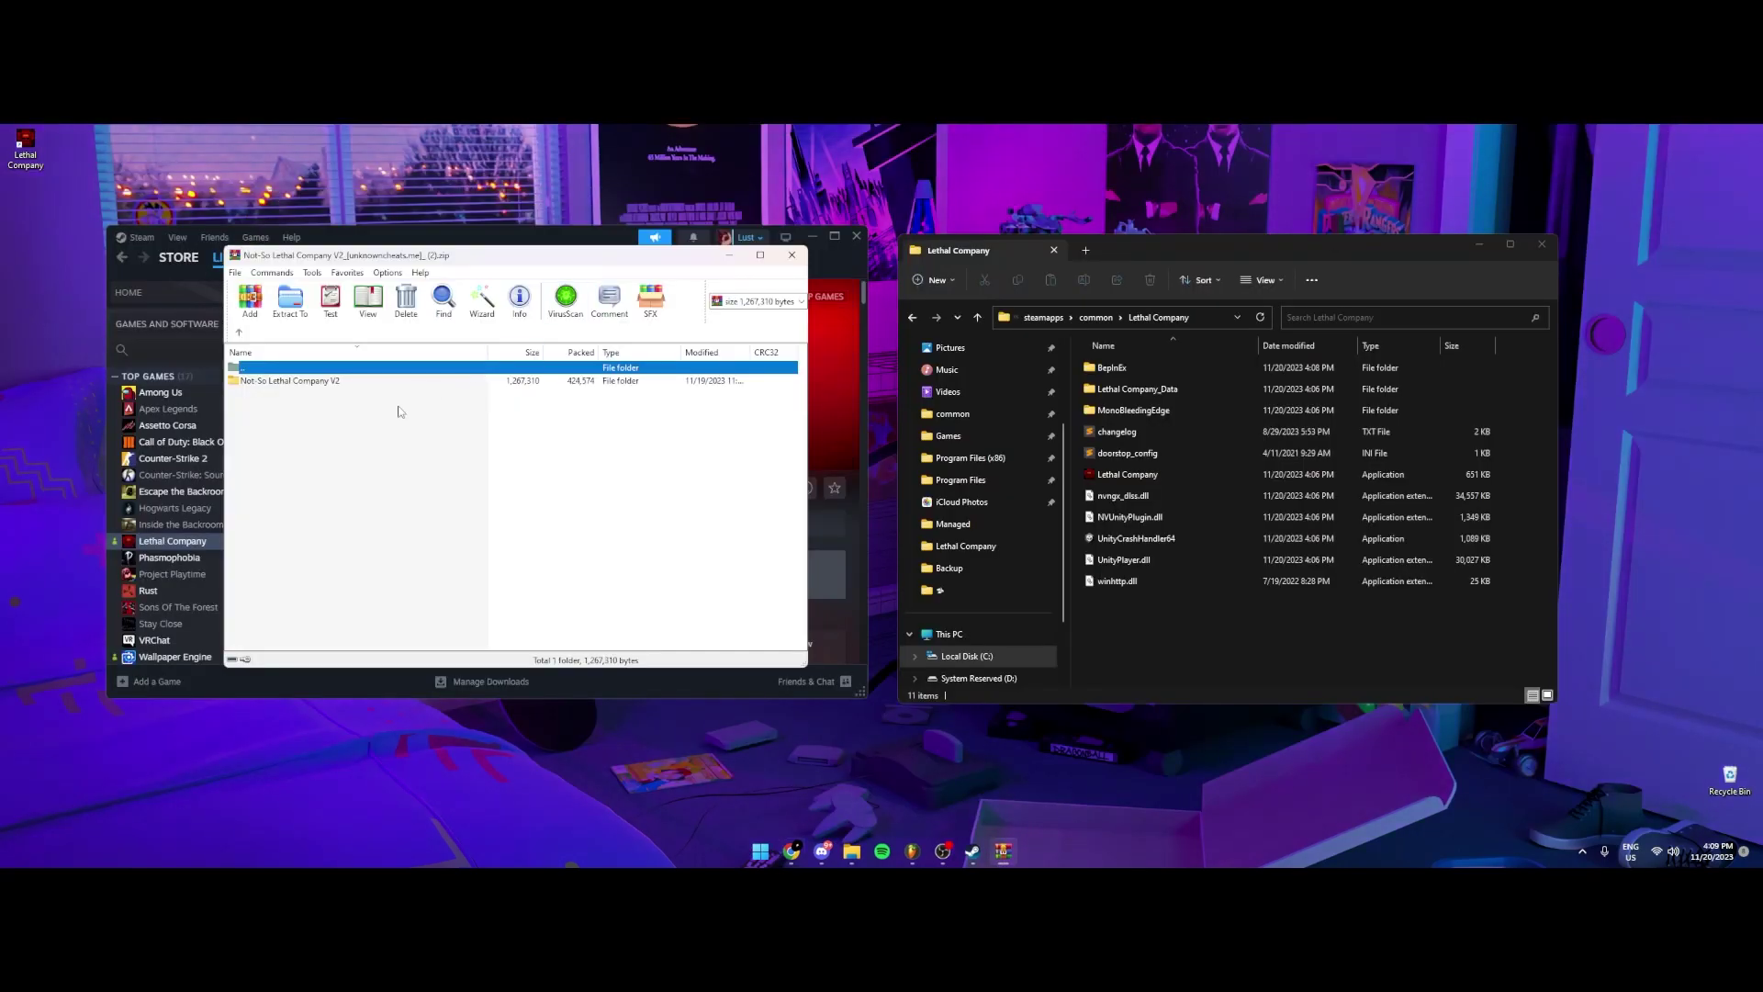
{"action": "double_click", "coordinate": [357, 383]}
{"action": "left_click", "coordinate": [297, 418]}
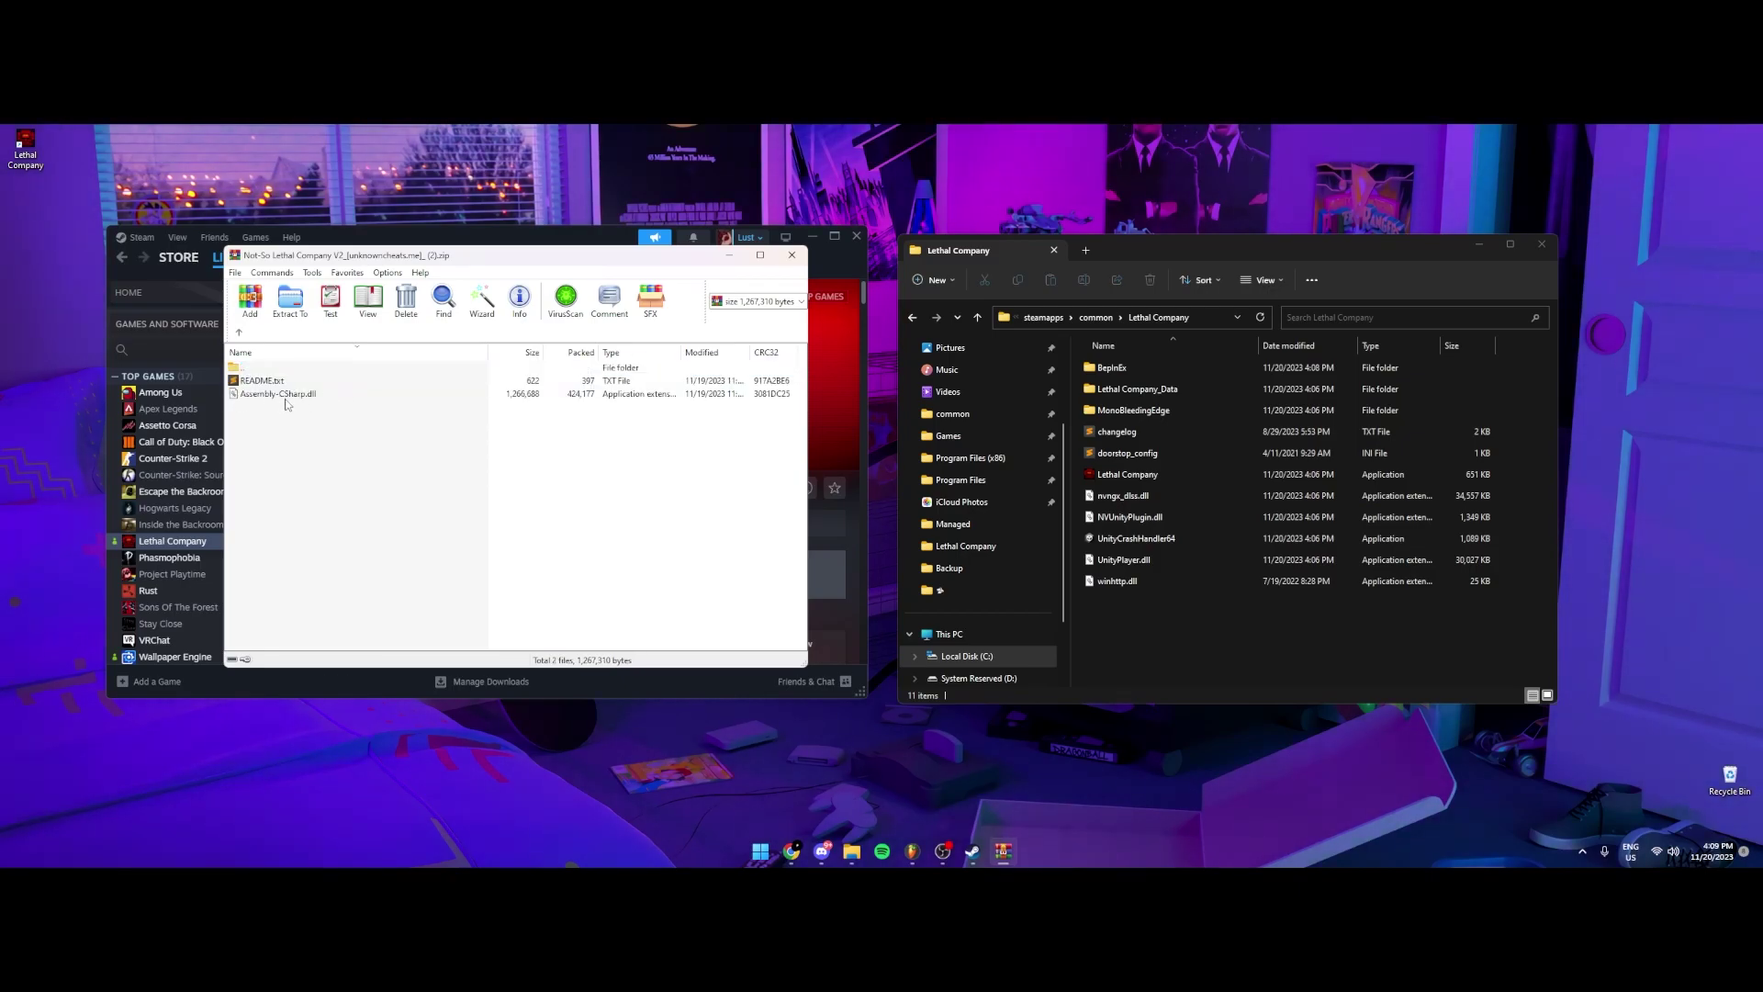
{"action": "left_click", "coordinate": [287, 395]}
{"action": "left_click", "coordinate": [540, 517]}
{"action": "left_click", "coordinate": [465, 394]}
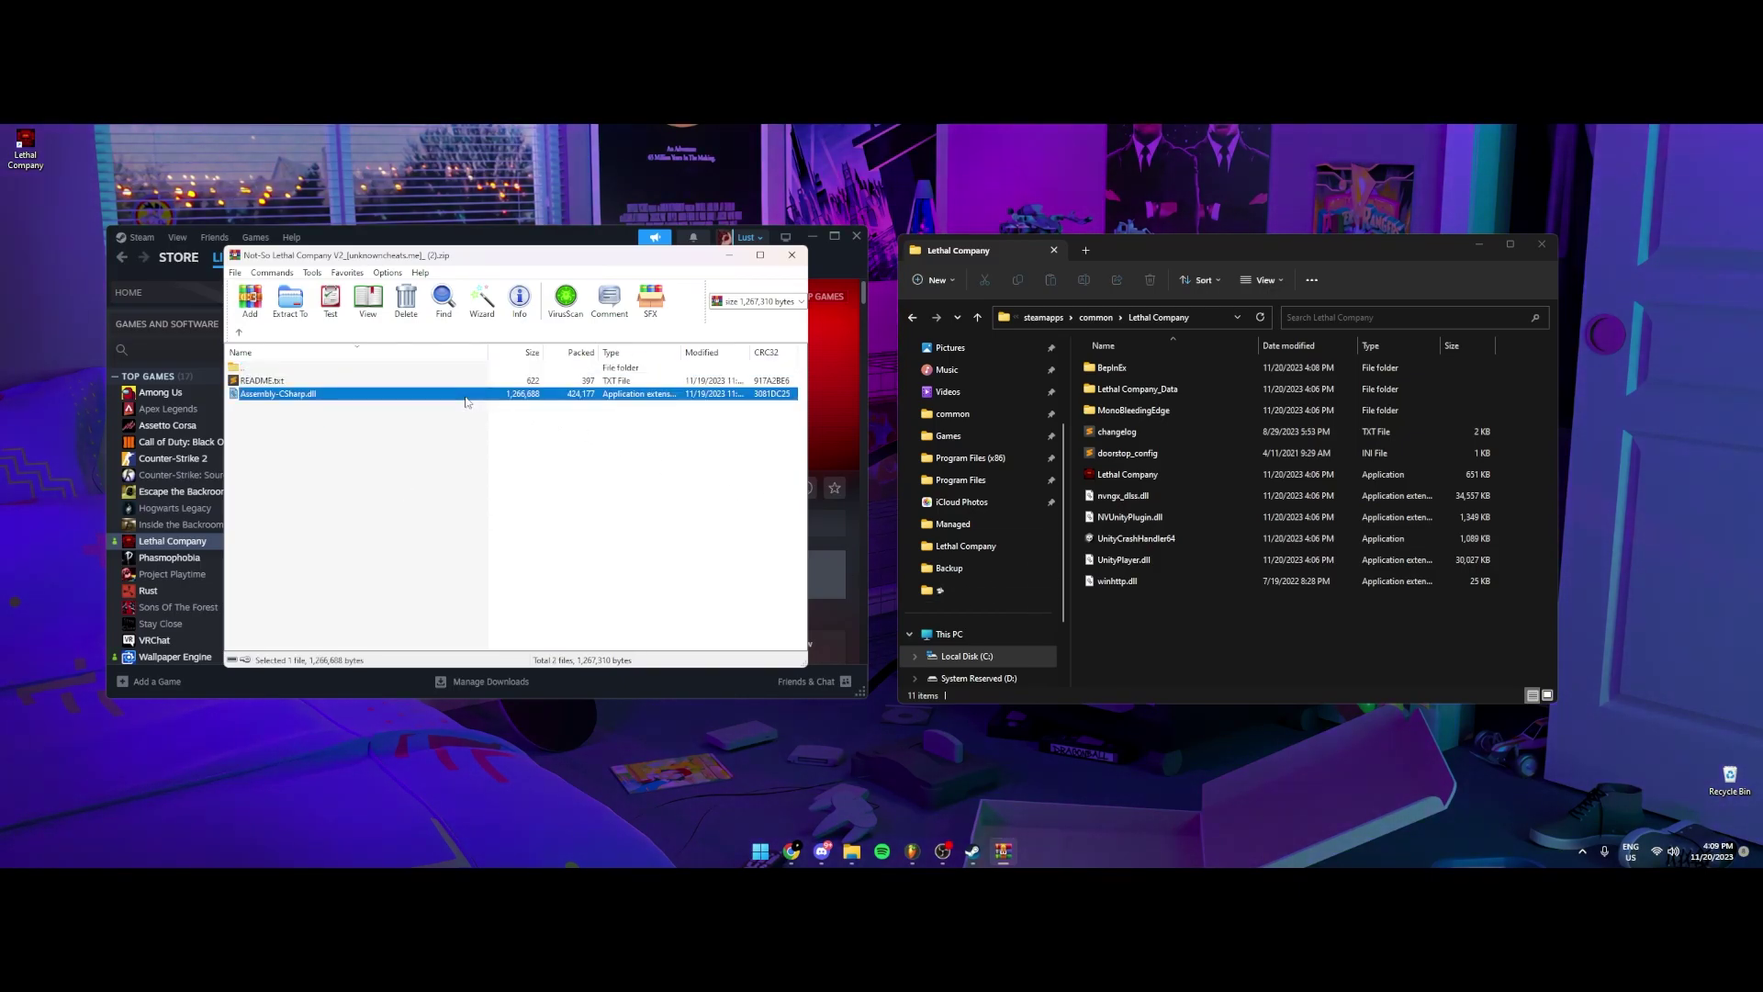
{"action": "left_click", "coordinate": [1116, 599]}
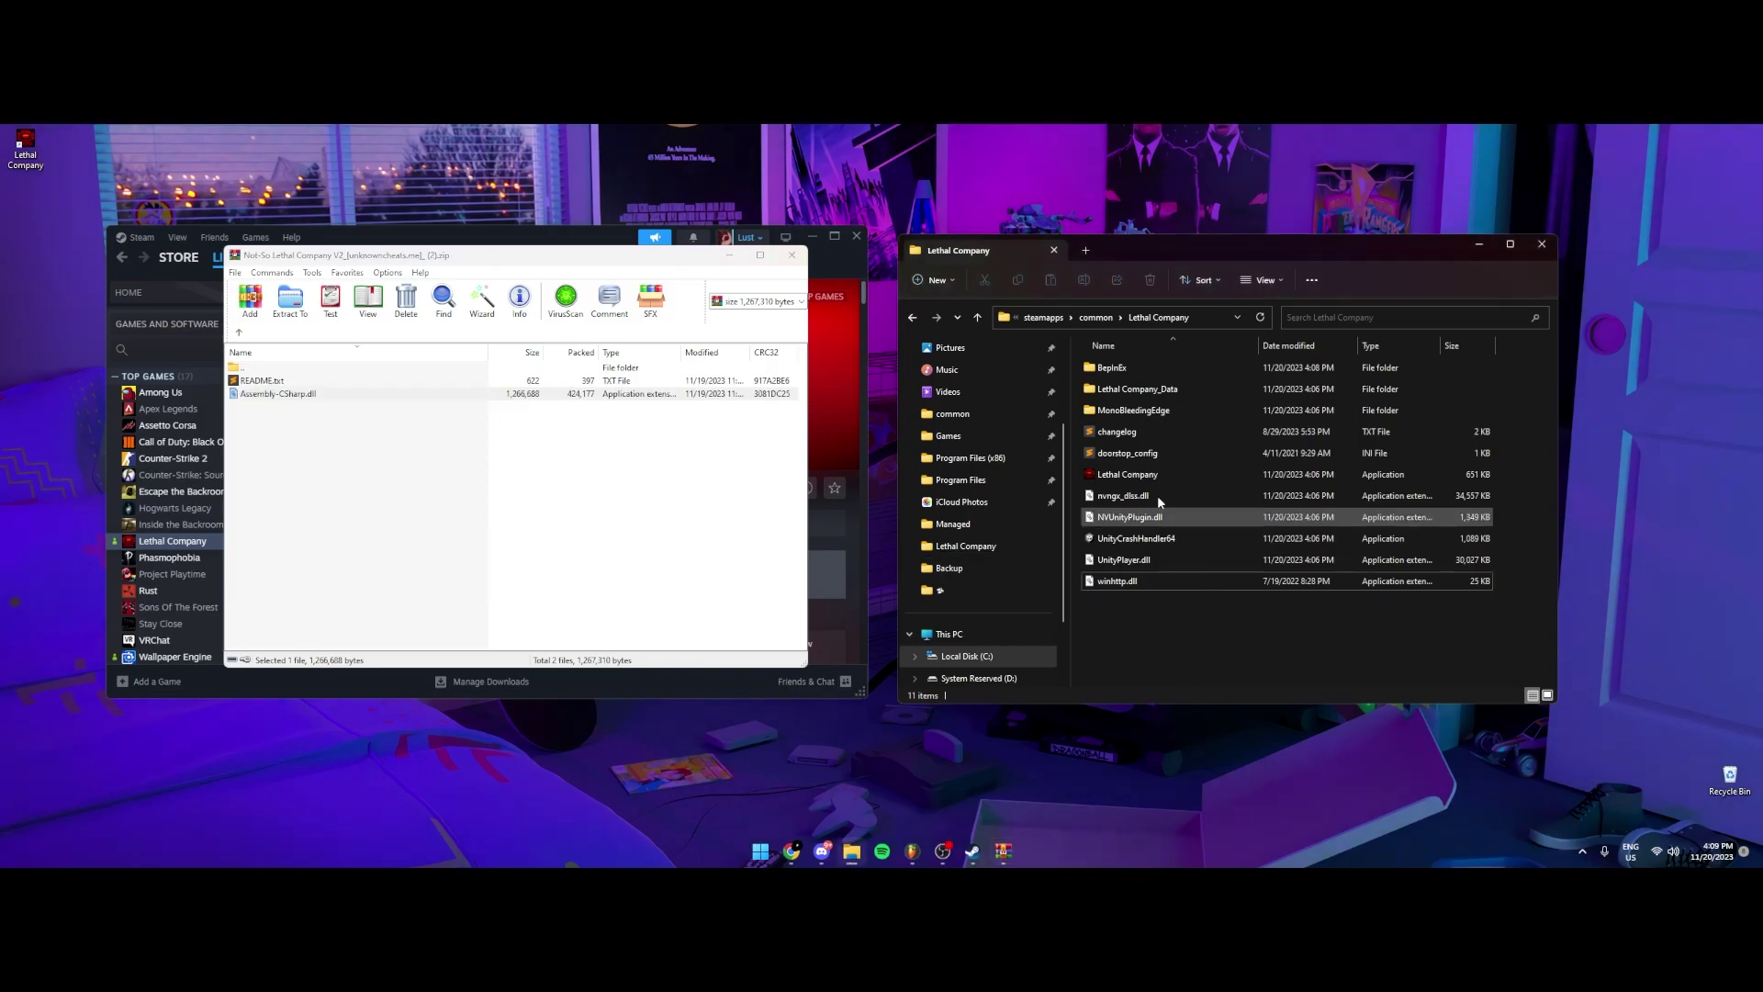
- Open Managed inside Lethal Company_Data and copy the original Assembly-CSharp.dll
{"action": "double_click", "coordinate": [1183, 388]}
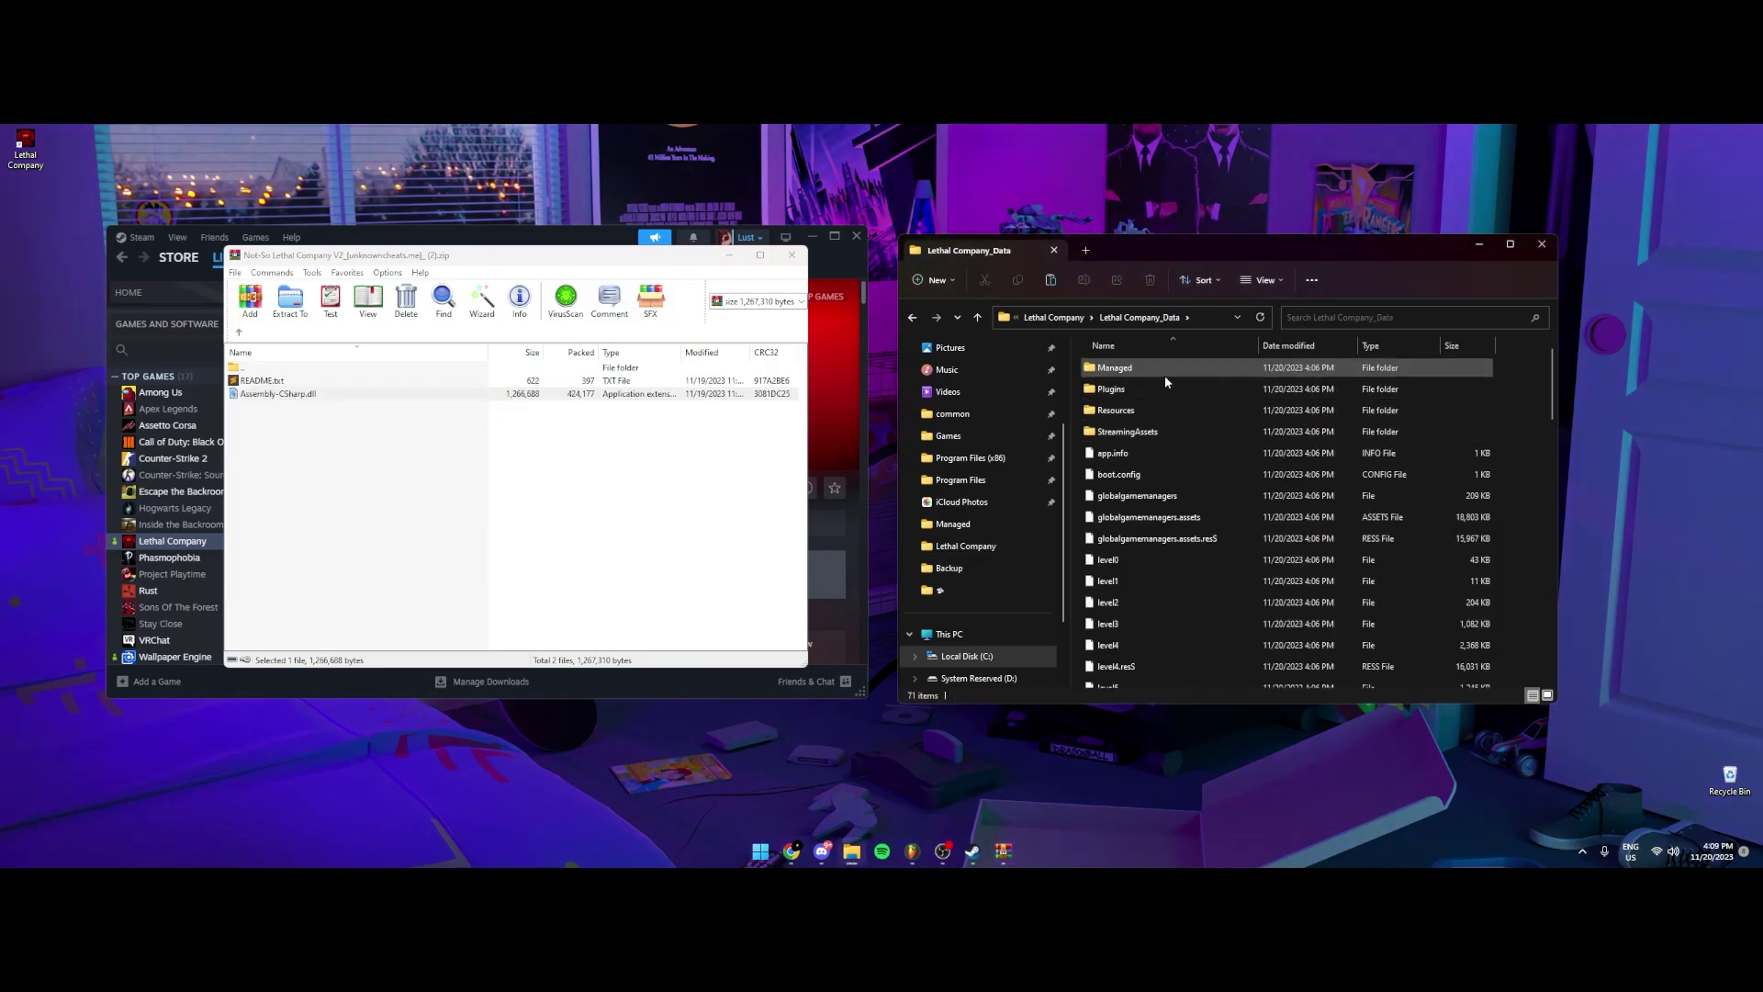
{"action": "double_click", "coordinate": [1160, 367]}
{"action": "left_click", "coordinate": [1168, 391]}
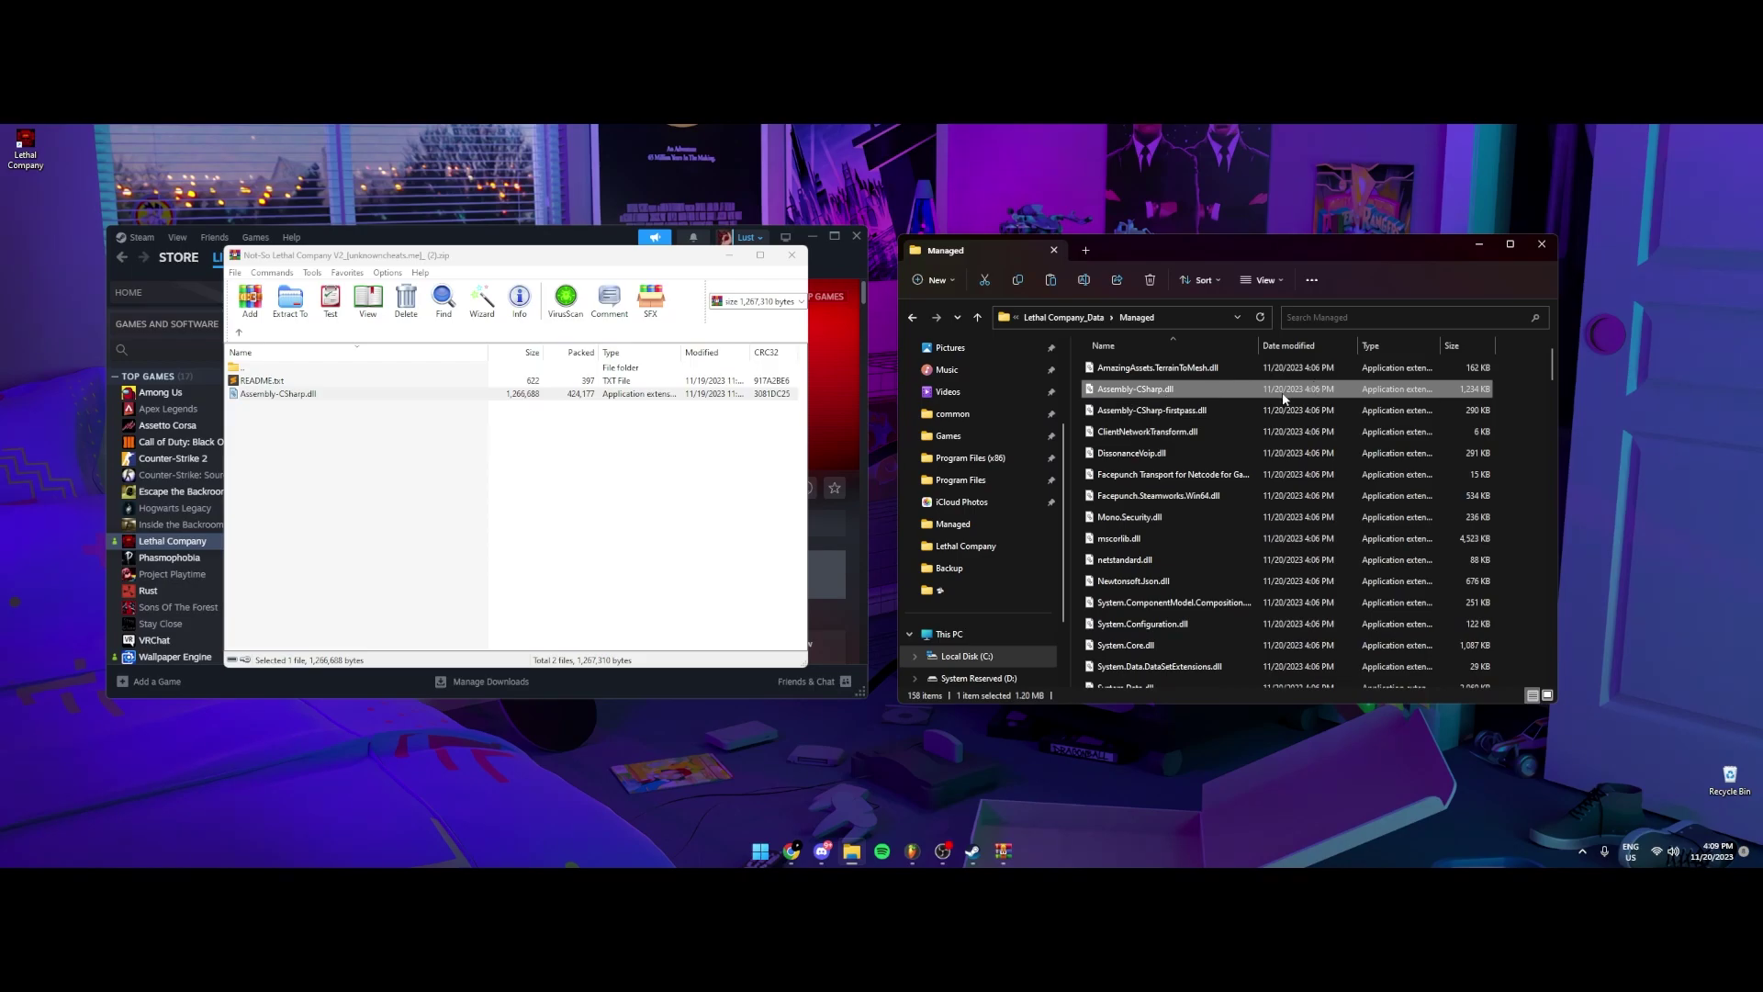
- Create a folder named Backup in the Lethal Company folder and paste the original Assembly-CSharp.dll into it
{"action": "left_click", "coordinate": [1058, 317]}
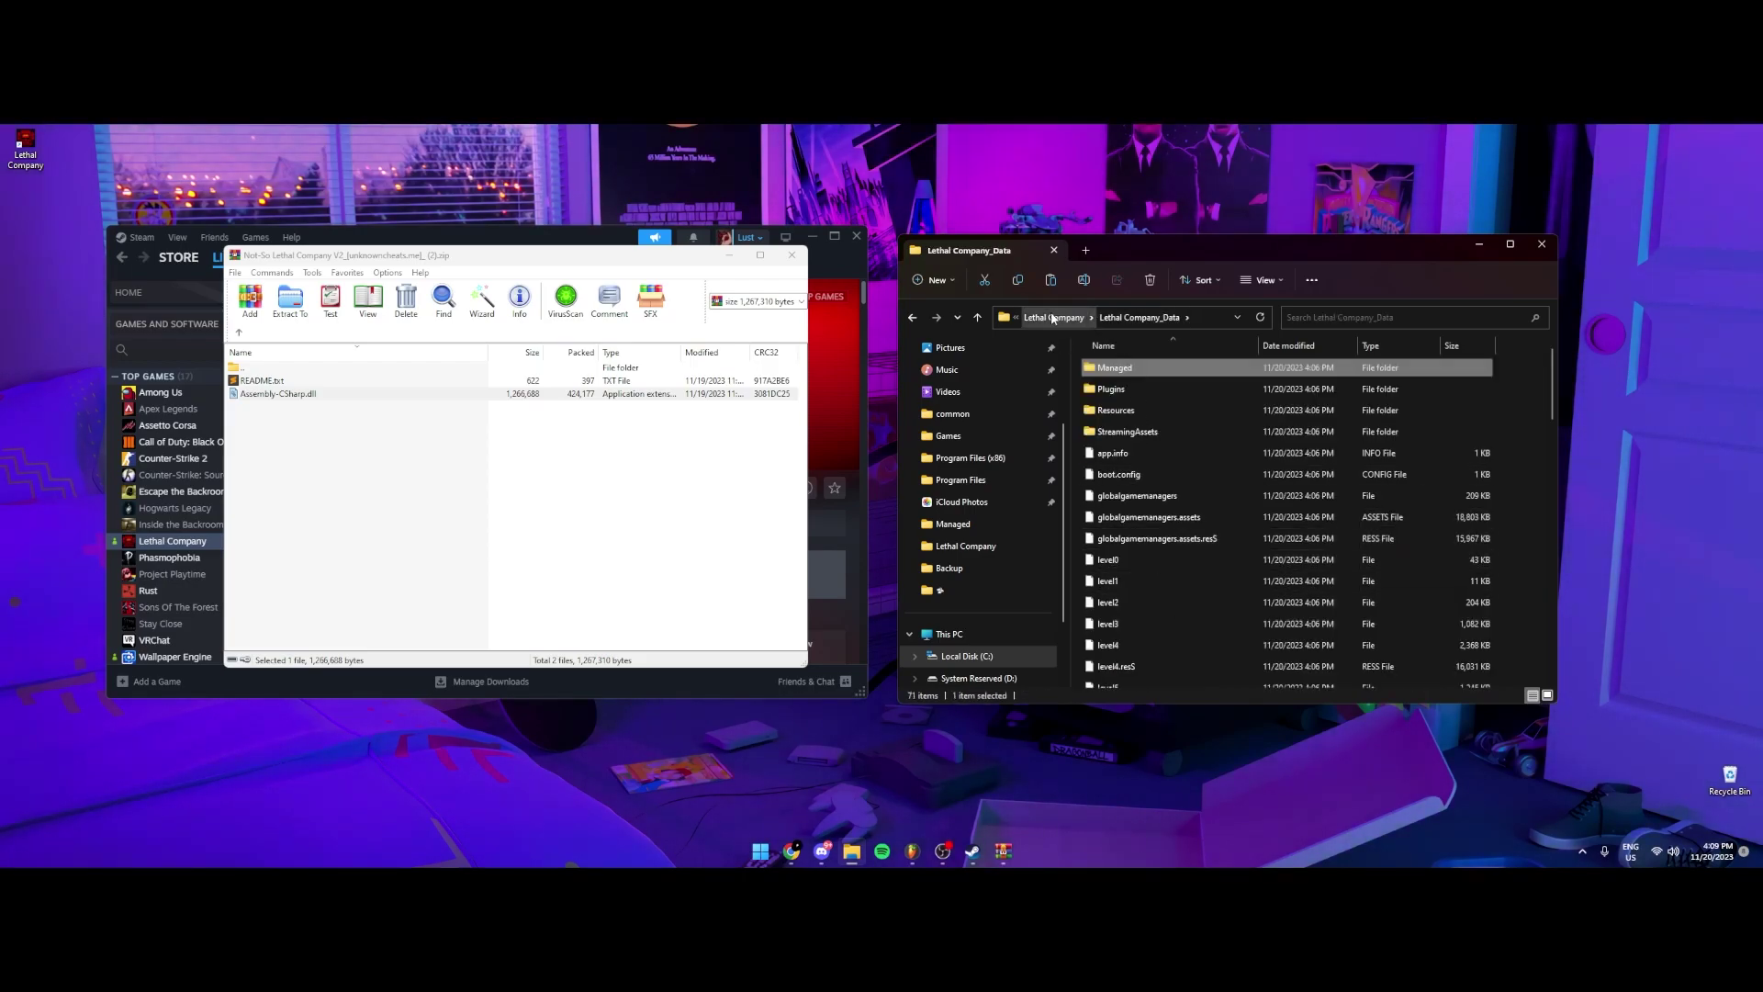
{"action": "left_click", "coordinate": [1054, 317]}
{"action": "right_click", "coordinate": [1126, 598]}
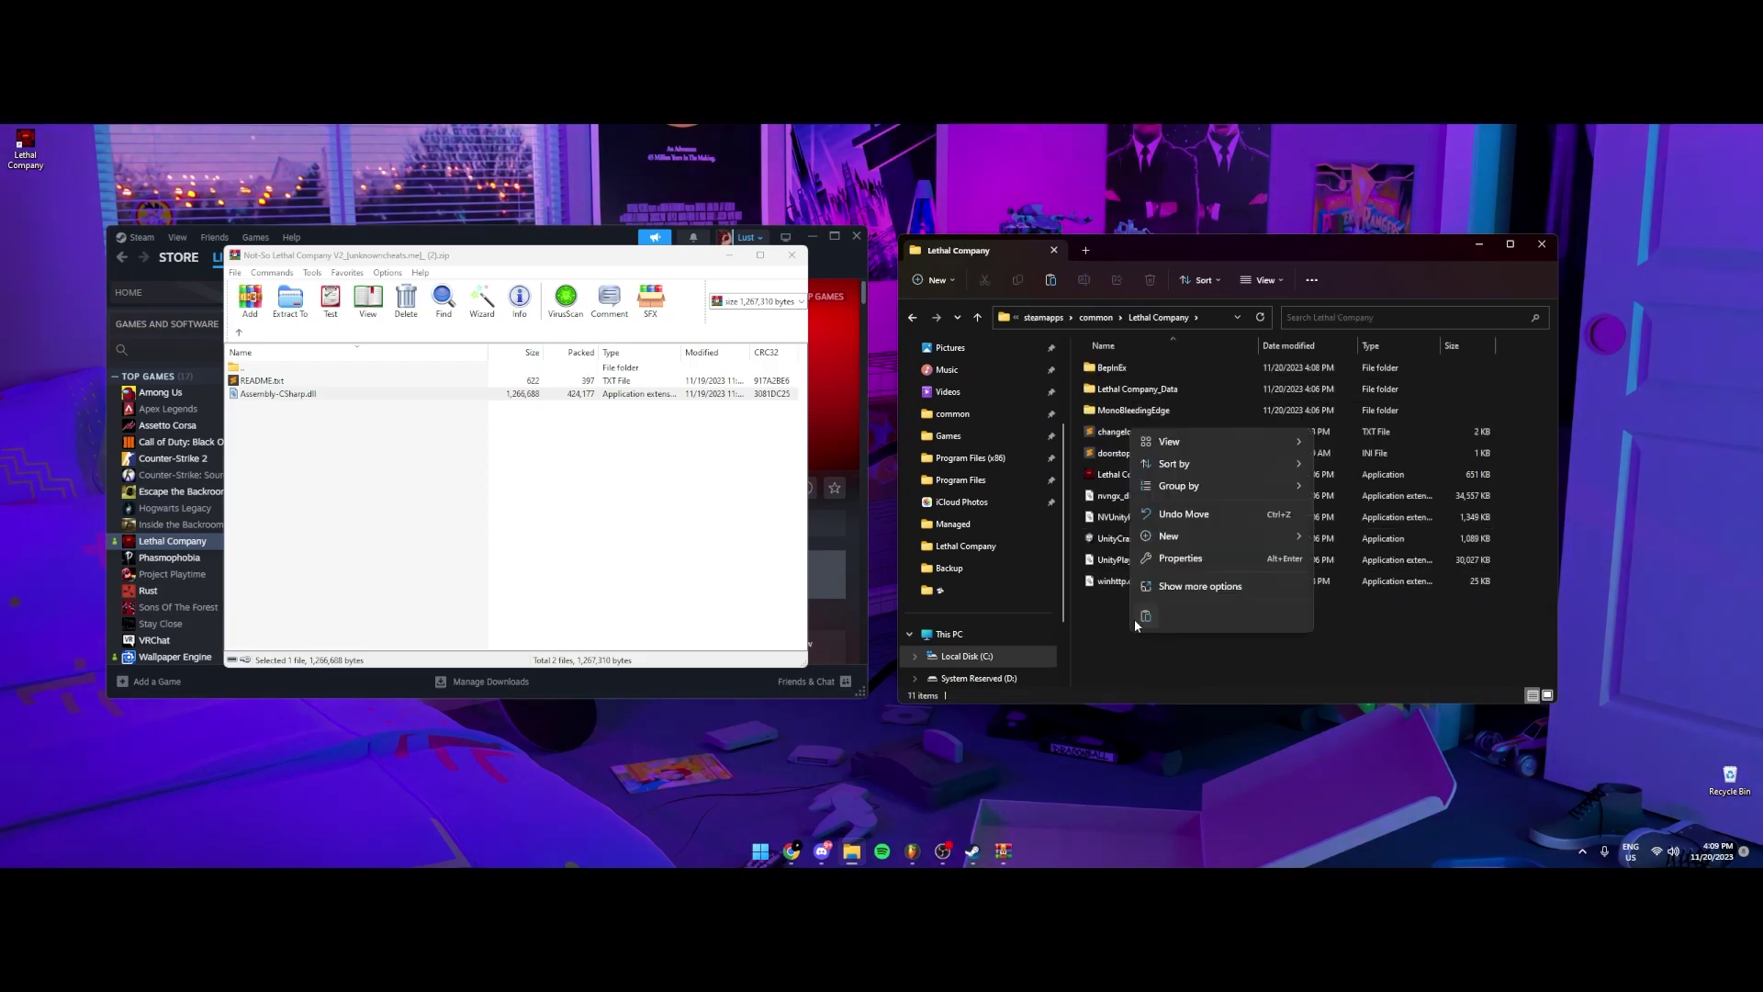
{"action": "left_click", "coordinate": [1342, 541]}
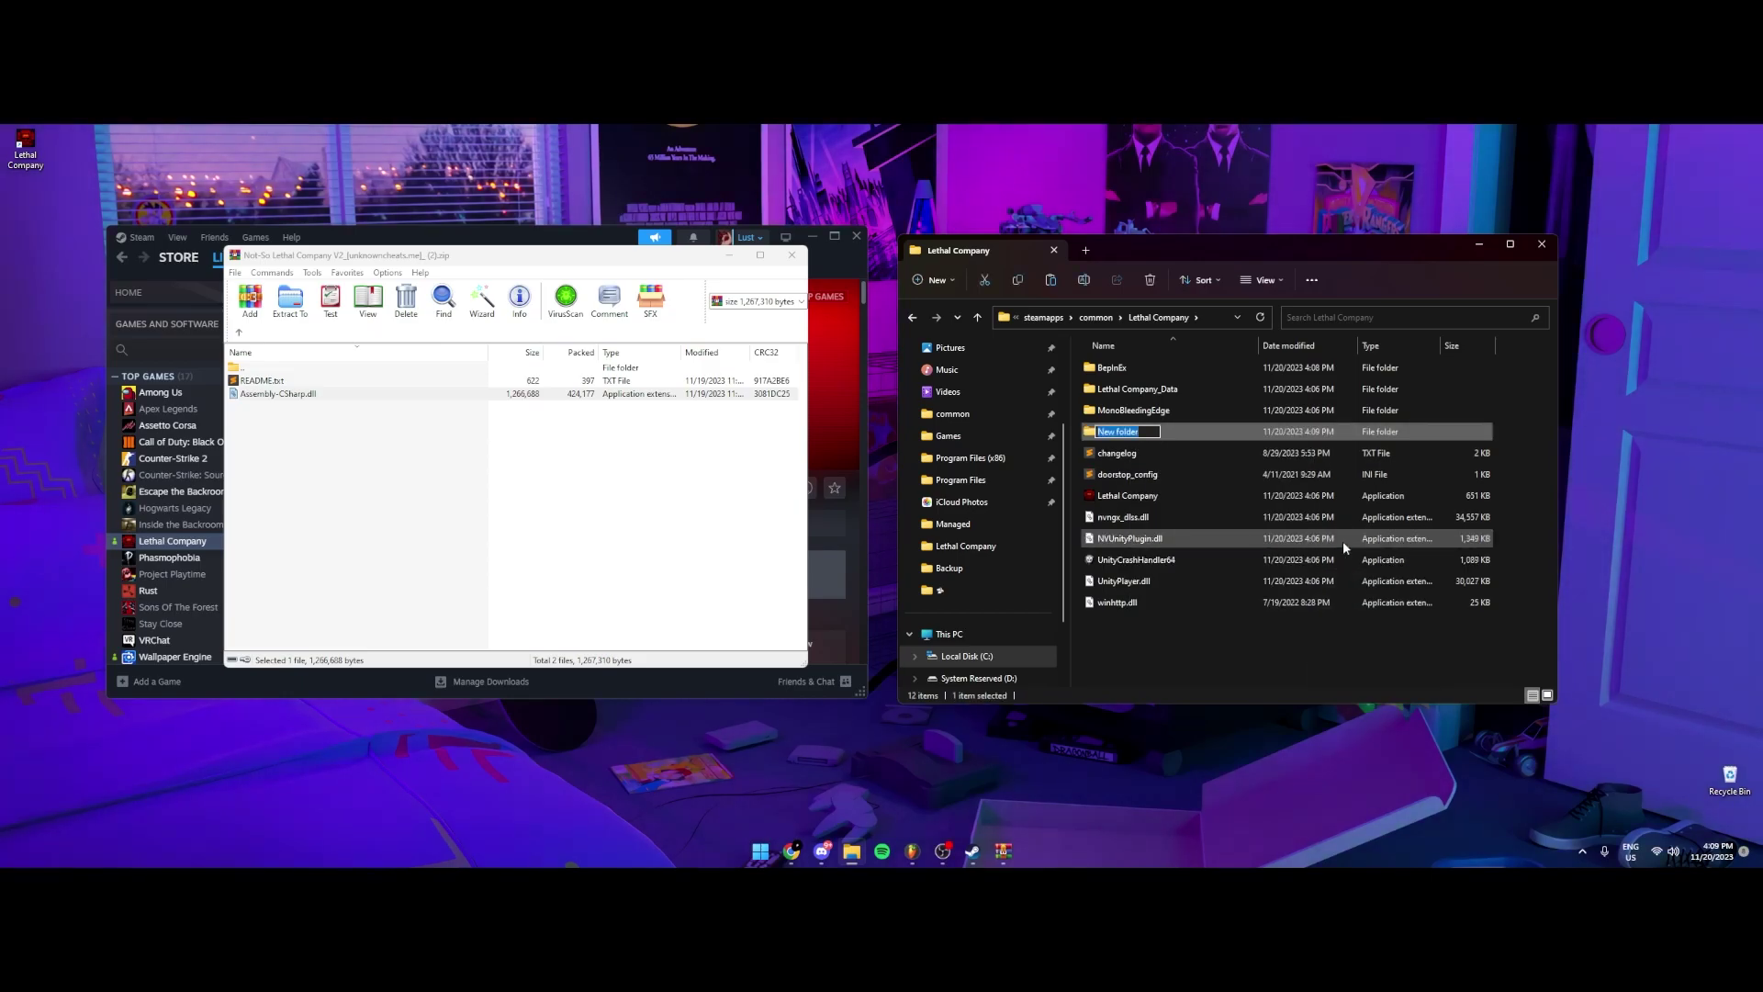
{"action": "type", "text": "Backup"}
{"action": "key", "text": "Return"}
{"action": "key", "text": "Return"}
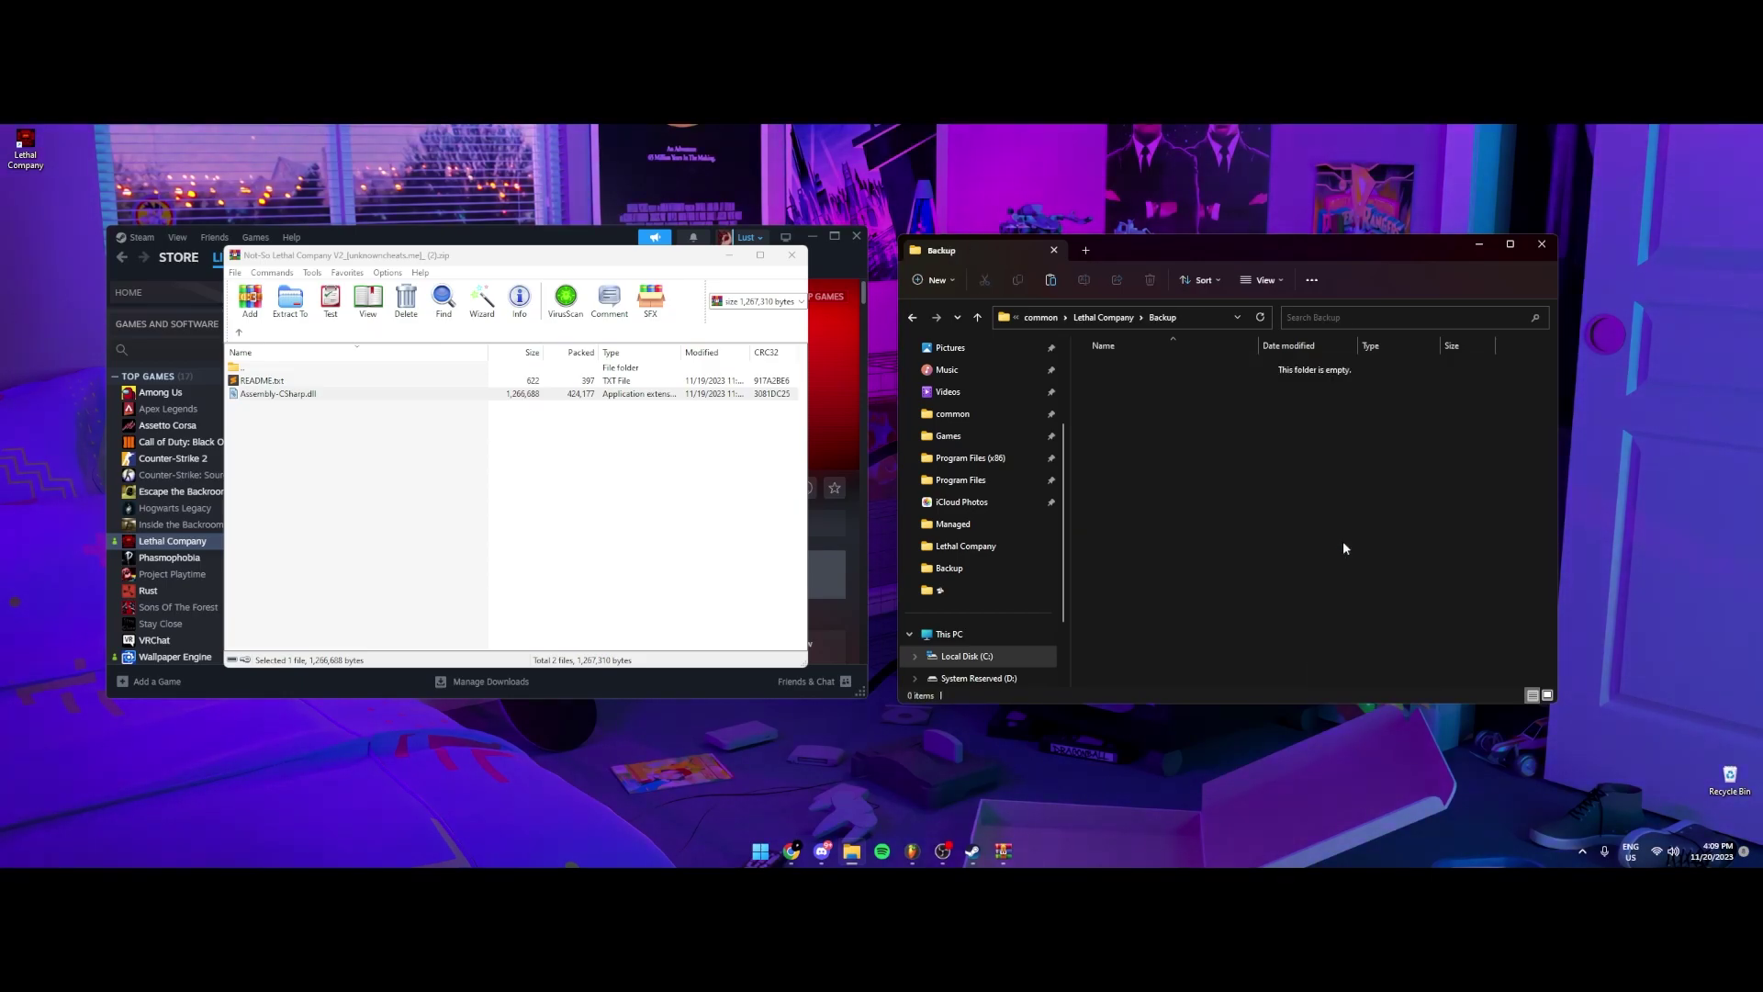
{"action": "key", "text": "ctrl+v"}
{"action": "left_click", "coordinate": [1220, 477]}
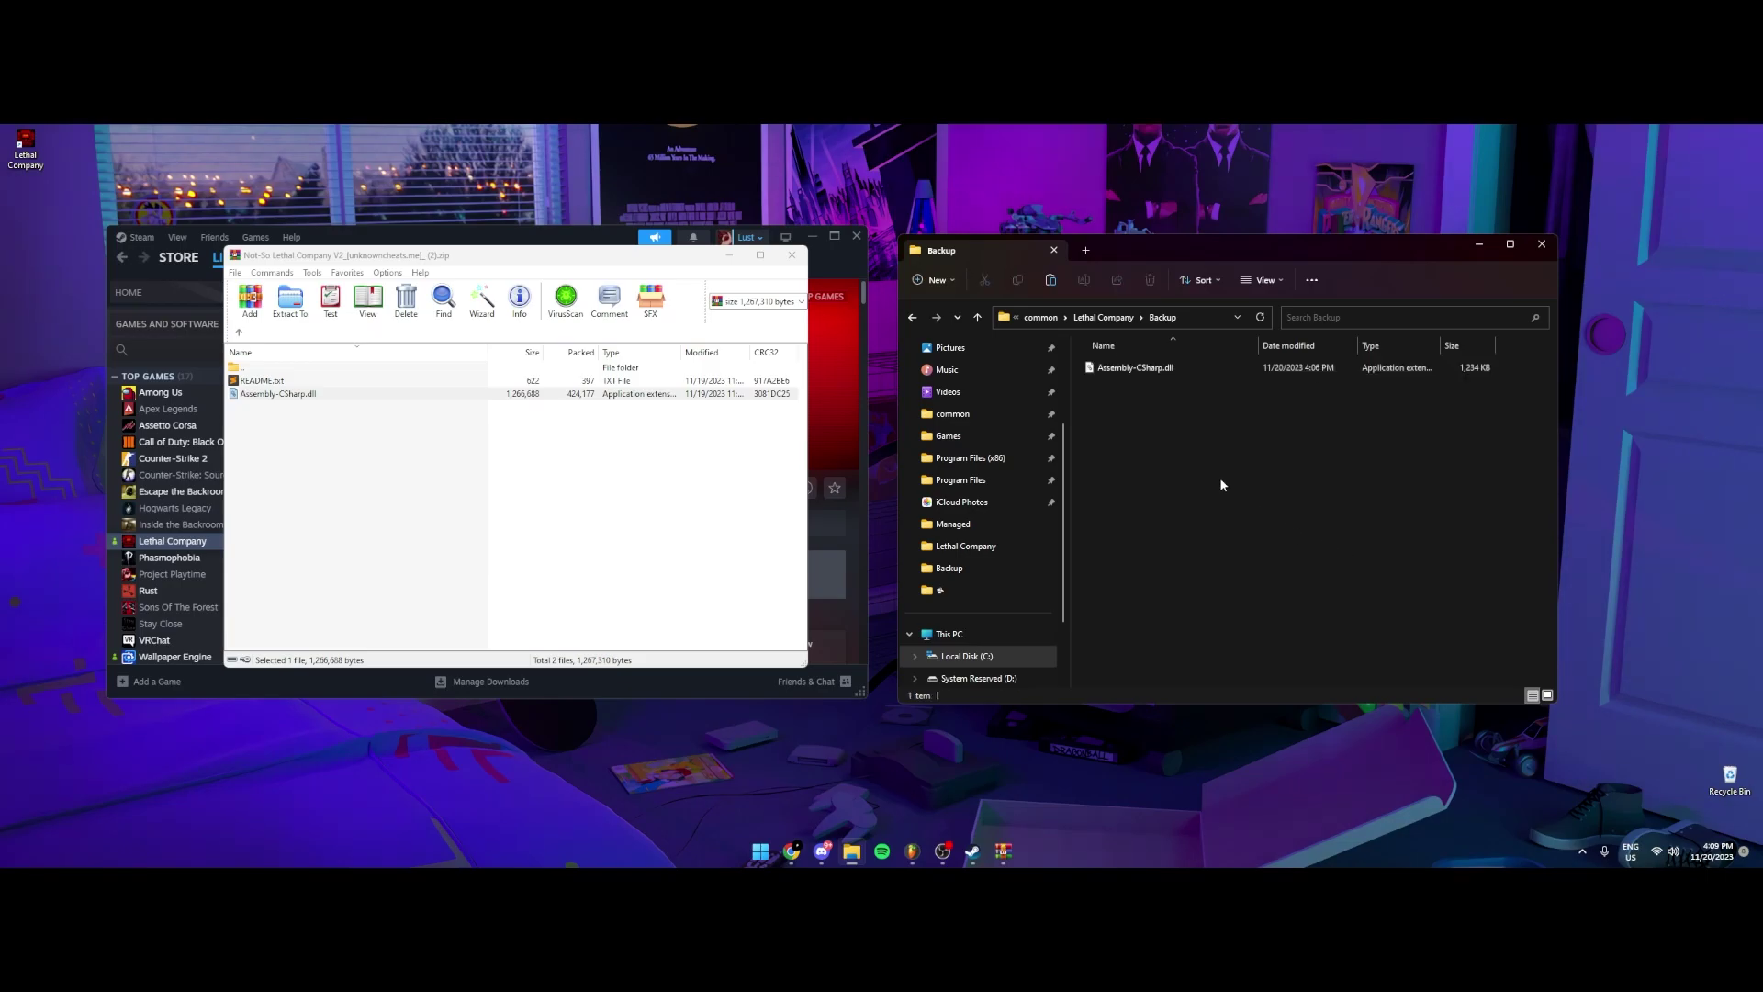
- Move the modded Assembly-CSharp.dll from the archive into Lethal Company_Data's Managed folder, replacing the existing file
{"action": "left_click", "coordinate": [1170, 368]}
{"action": "key", "text": "alt+Up"}
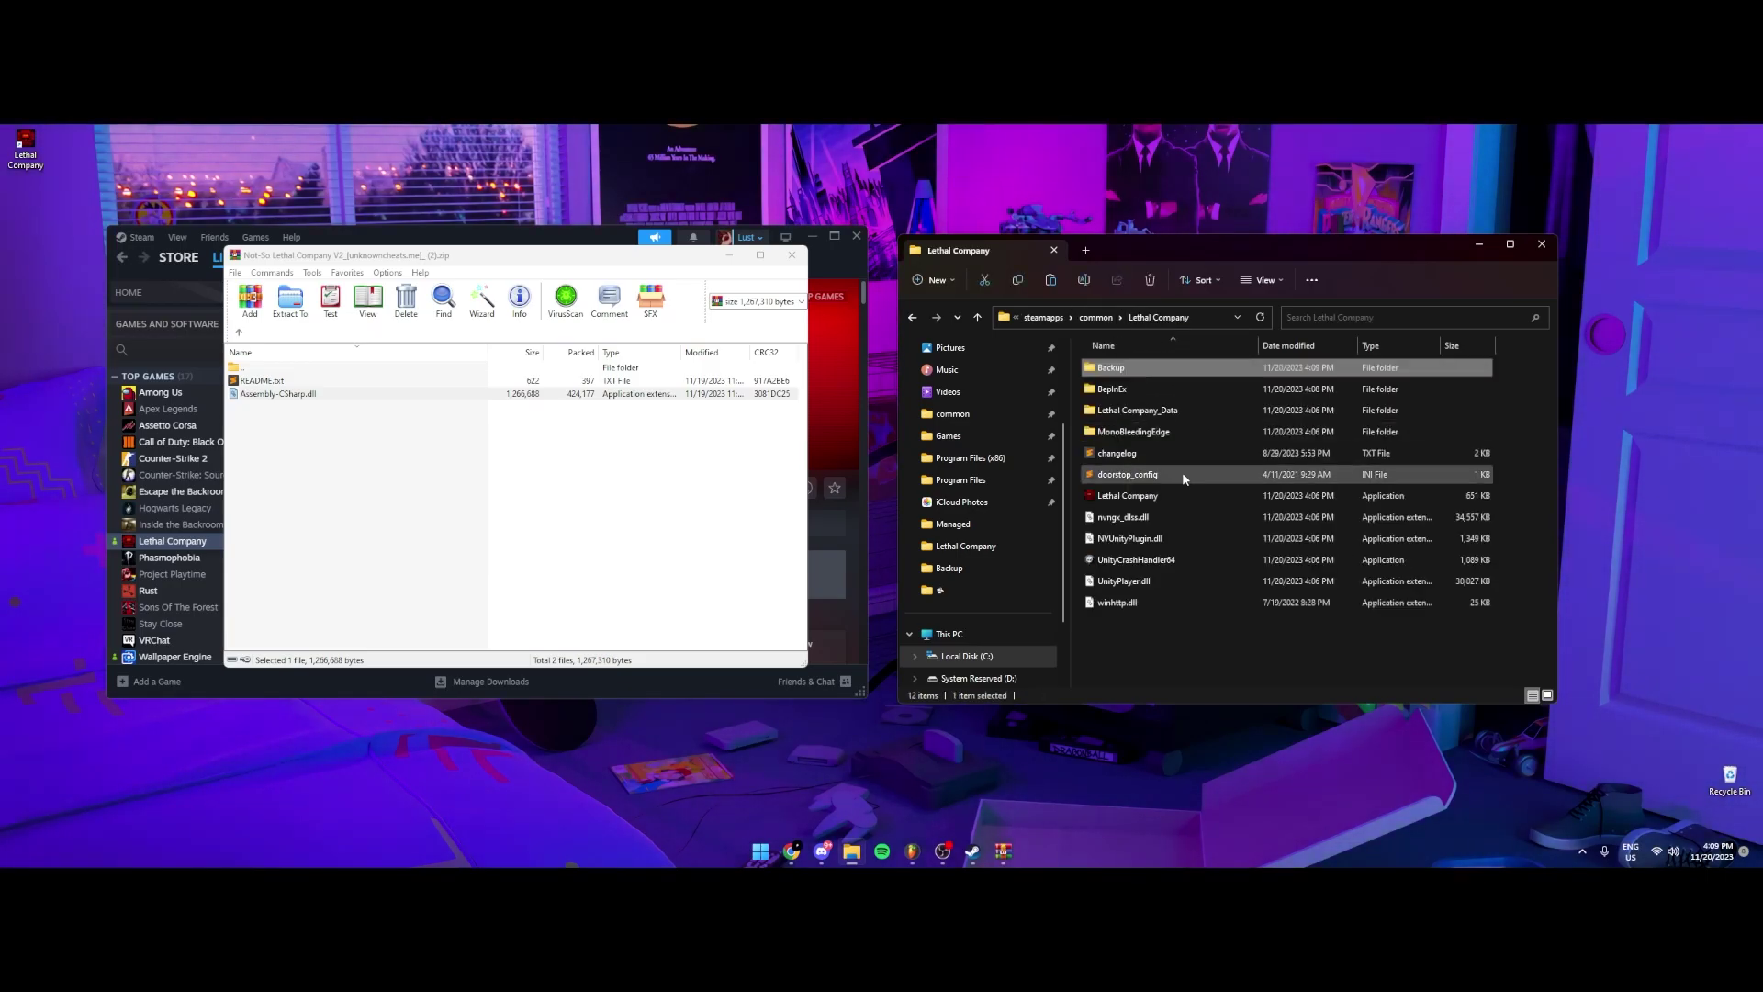
{"action": "double_click", "coordinate": [1159, 432]}
{"action": "double_click", "coordinate": [1139, 373]}
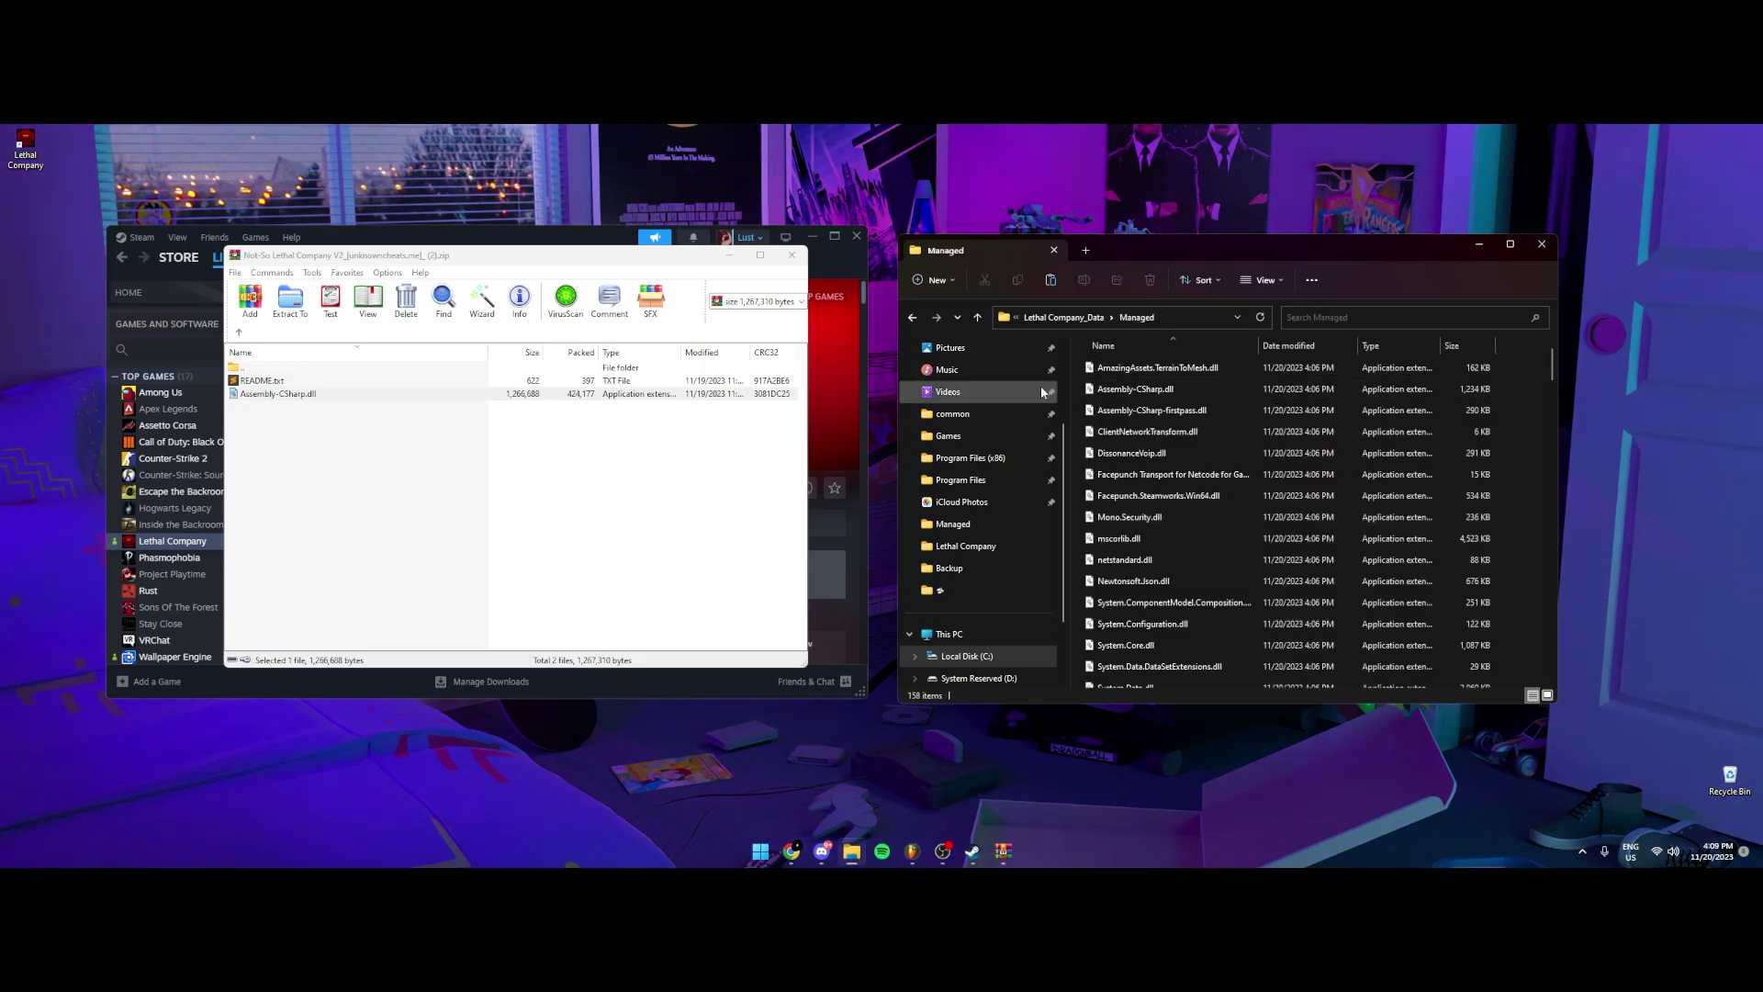
{"action": "left_click", "coordinate": [335, 396]}
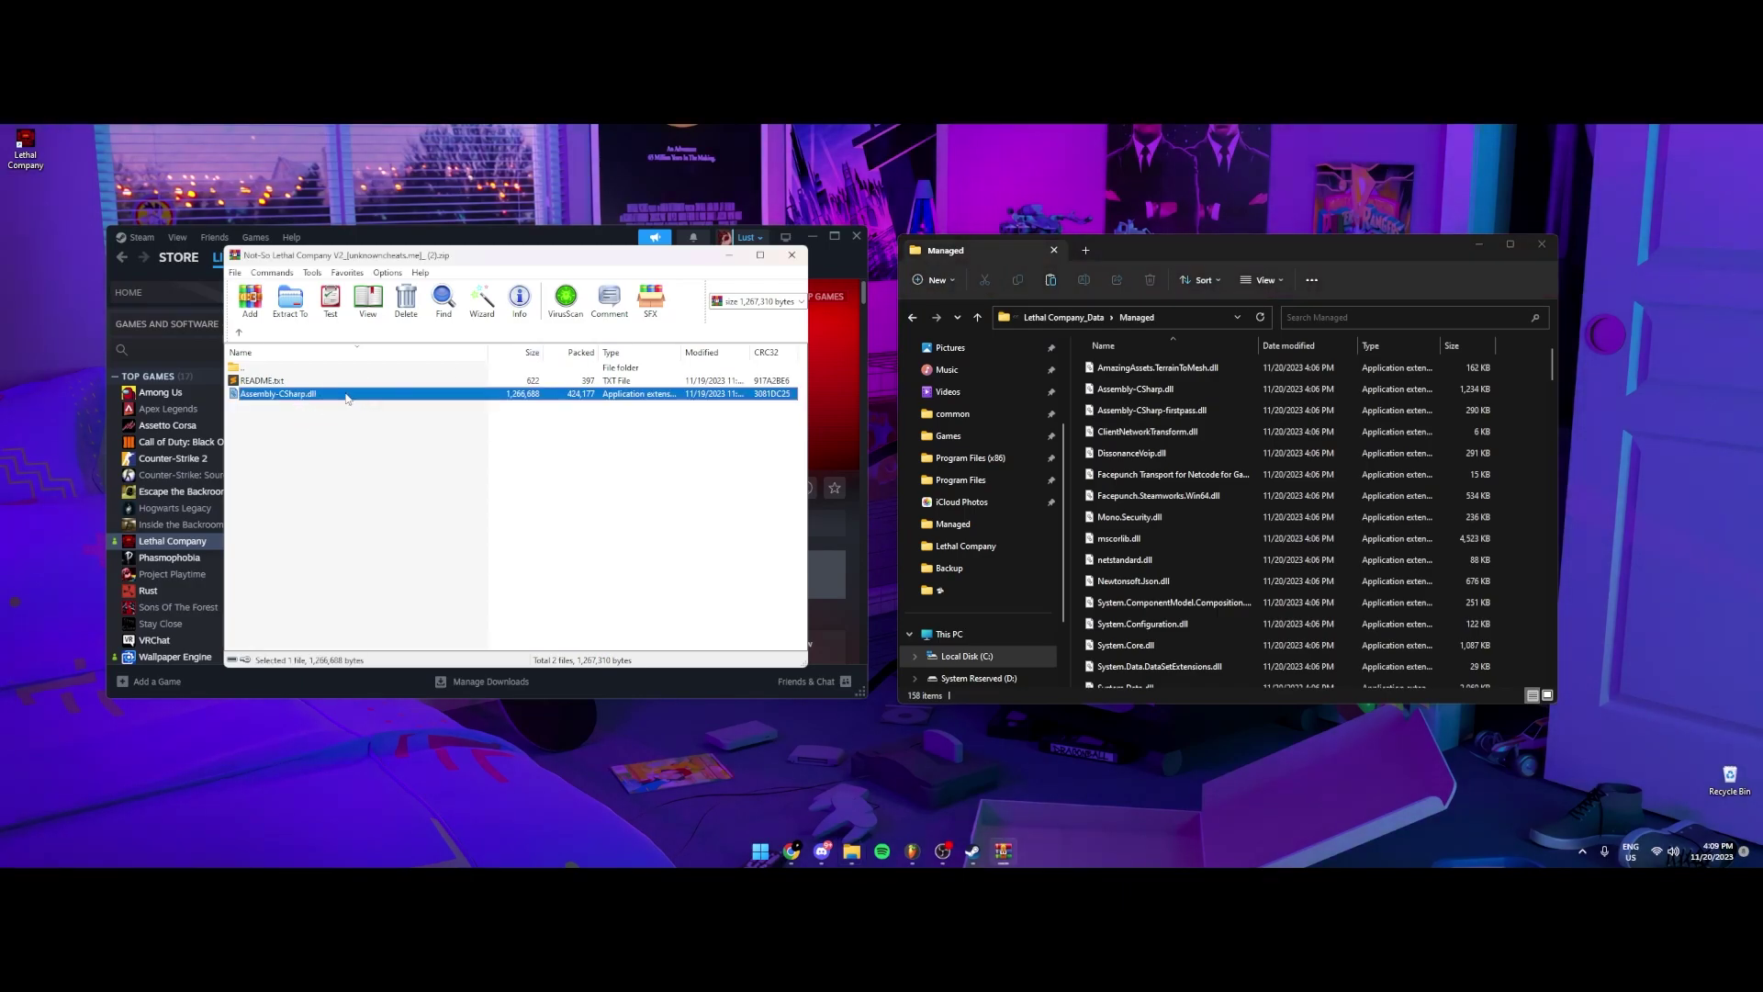
{"action": "left_click_drag", "start_coordinate": [1520, 505], "coordinate": [1506, 501]}
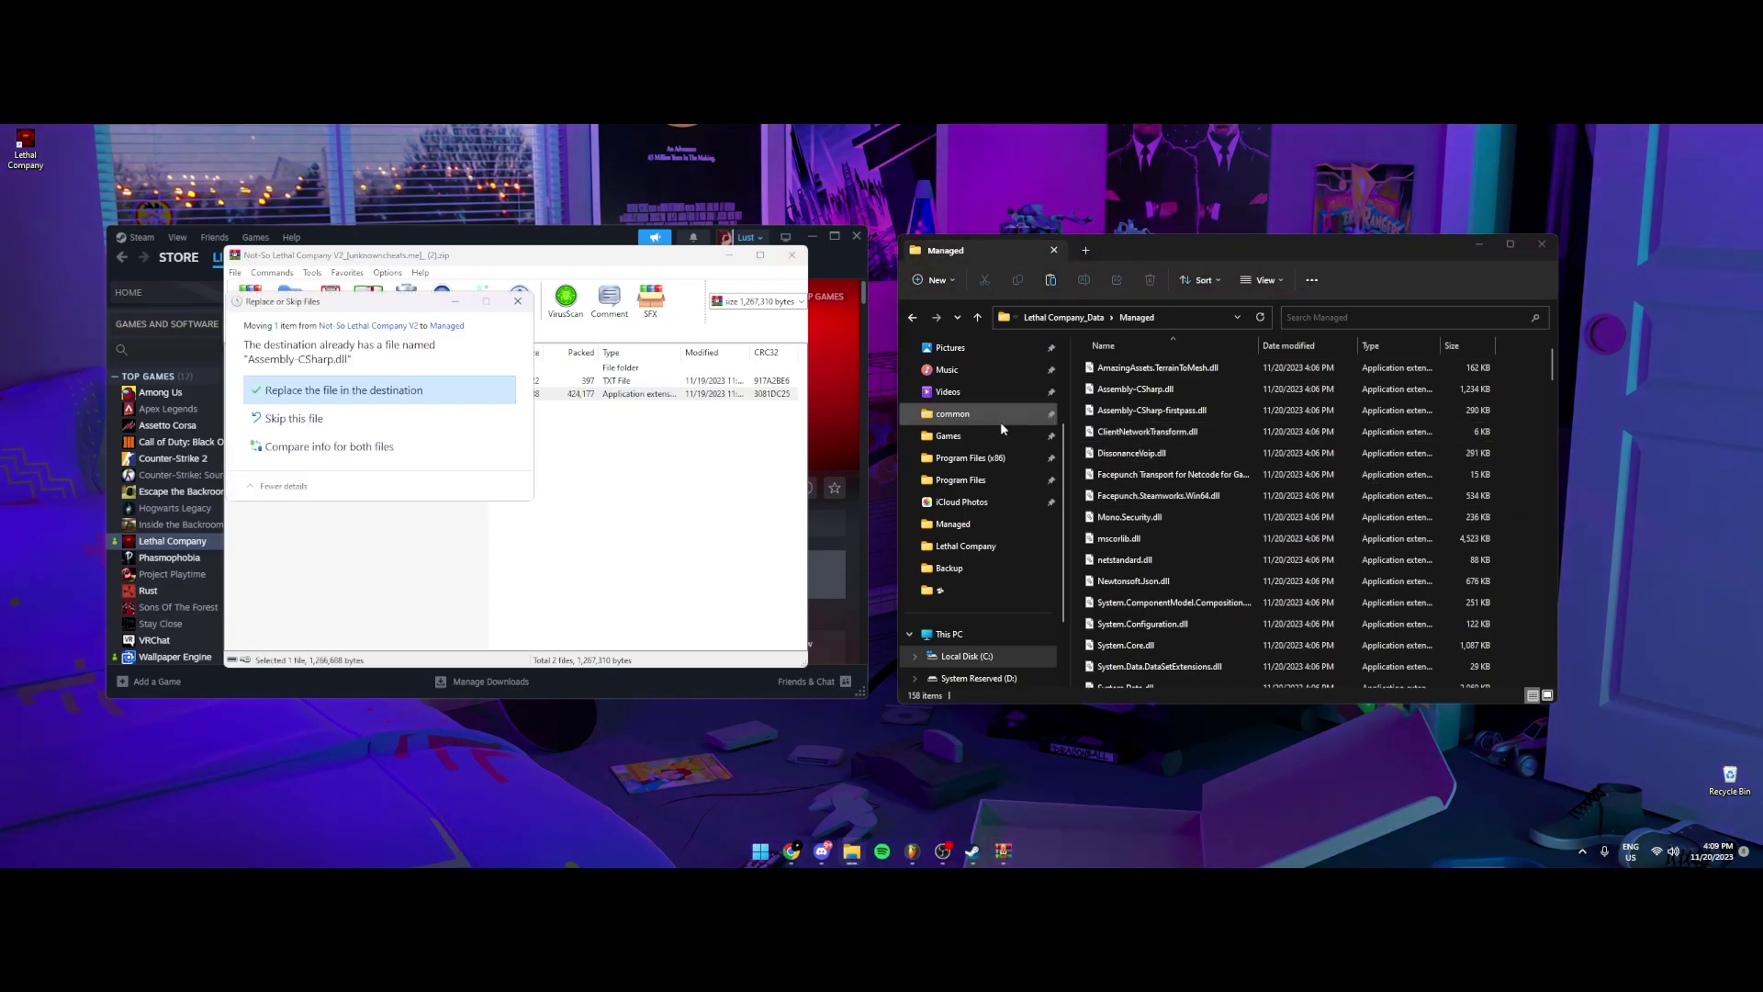
{"action": "left_click", "coordinate": [330, 393]}
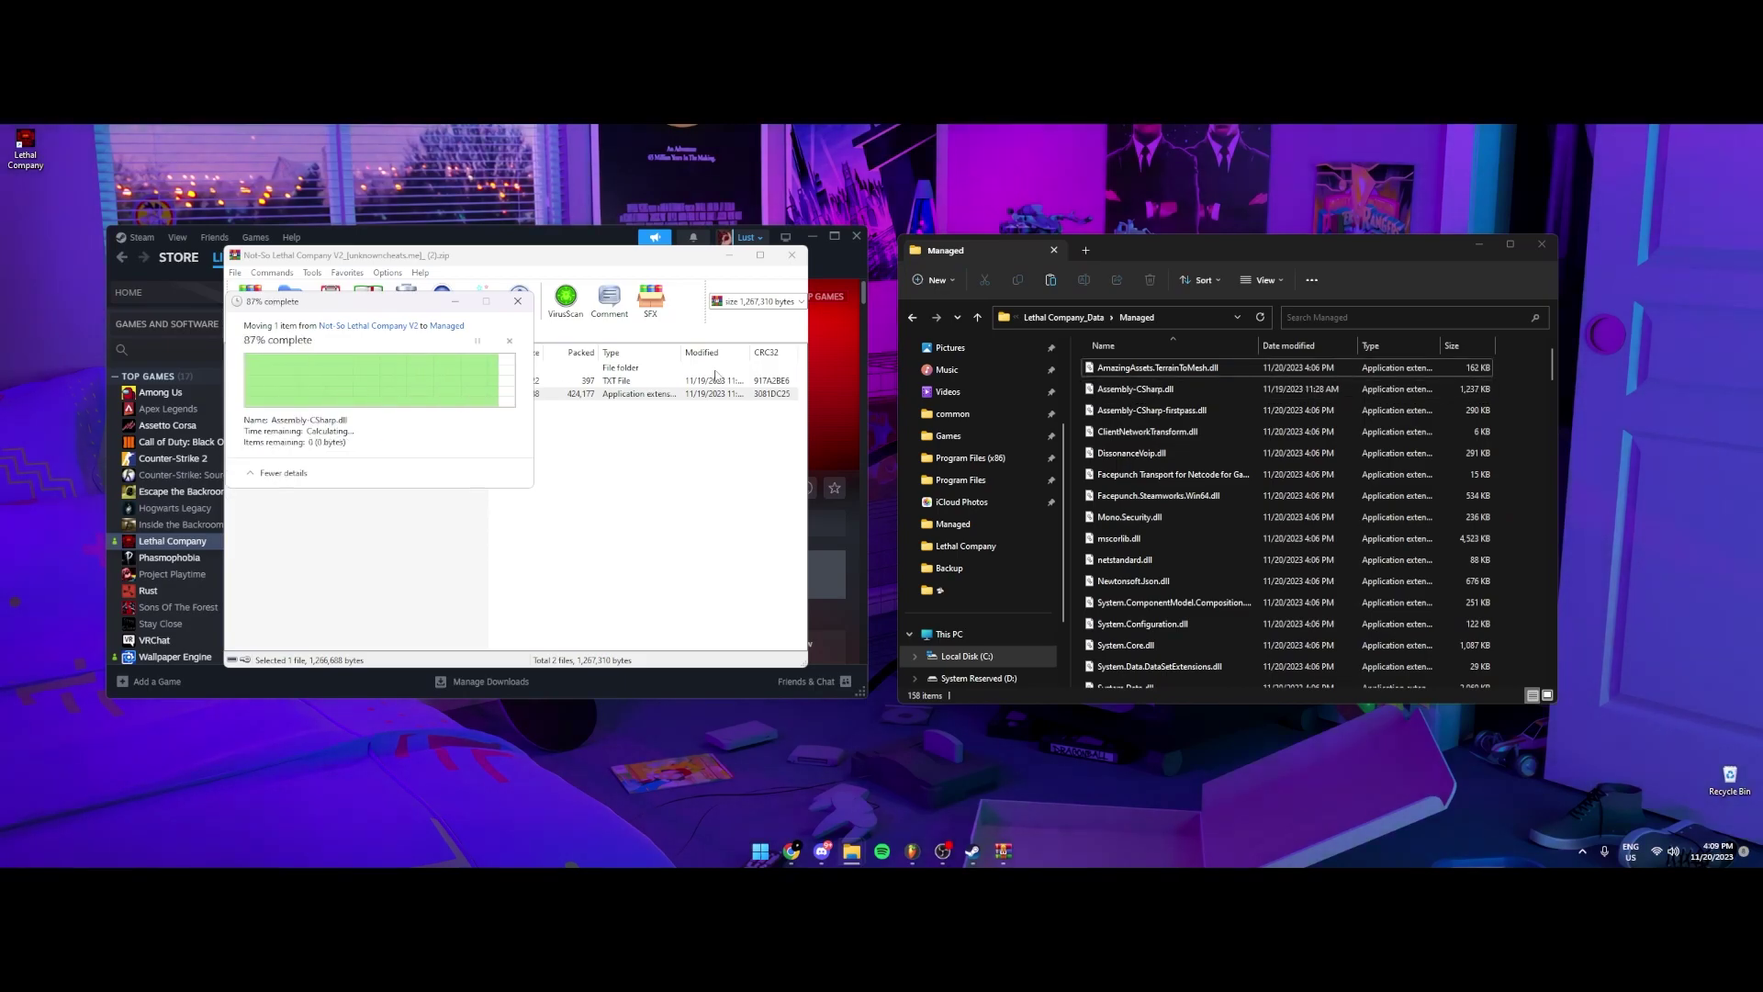
- Close the archive and folder windows, reposition the Steam window, and place the BepInEx archive below the Lethal Company desktop shortcut
{"action": "left_click", "coordinate": [791, 255]}
{"action": "left_click", "coordinate": [1053, 250]}
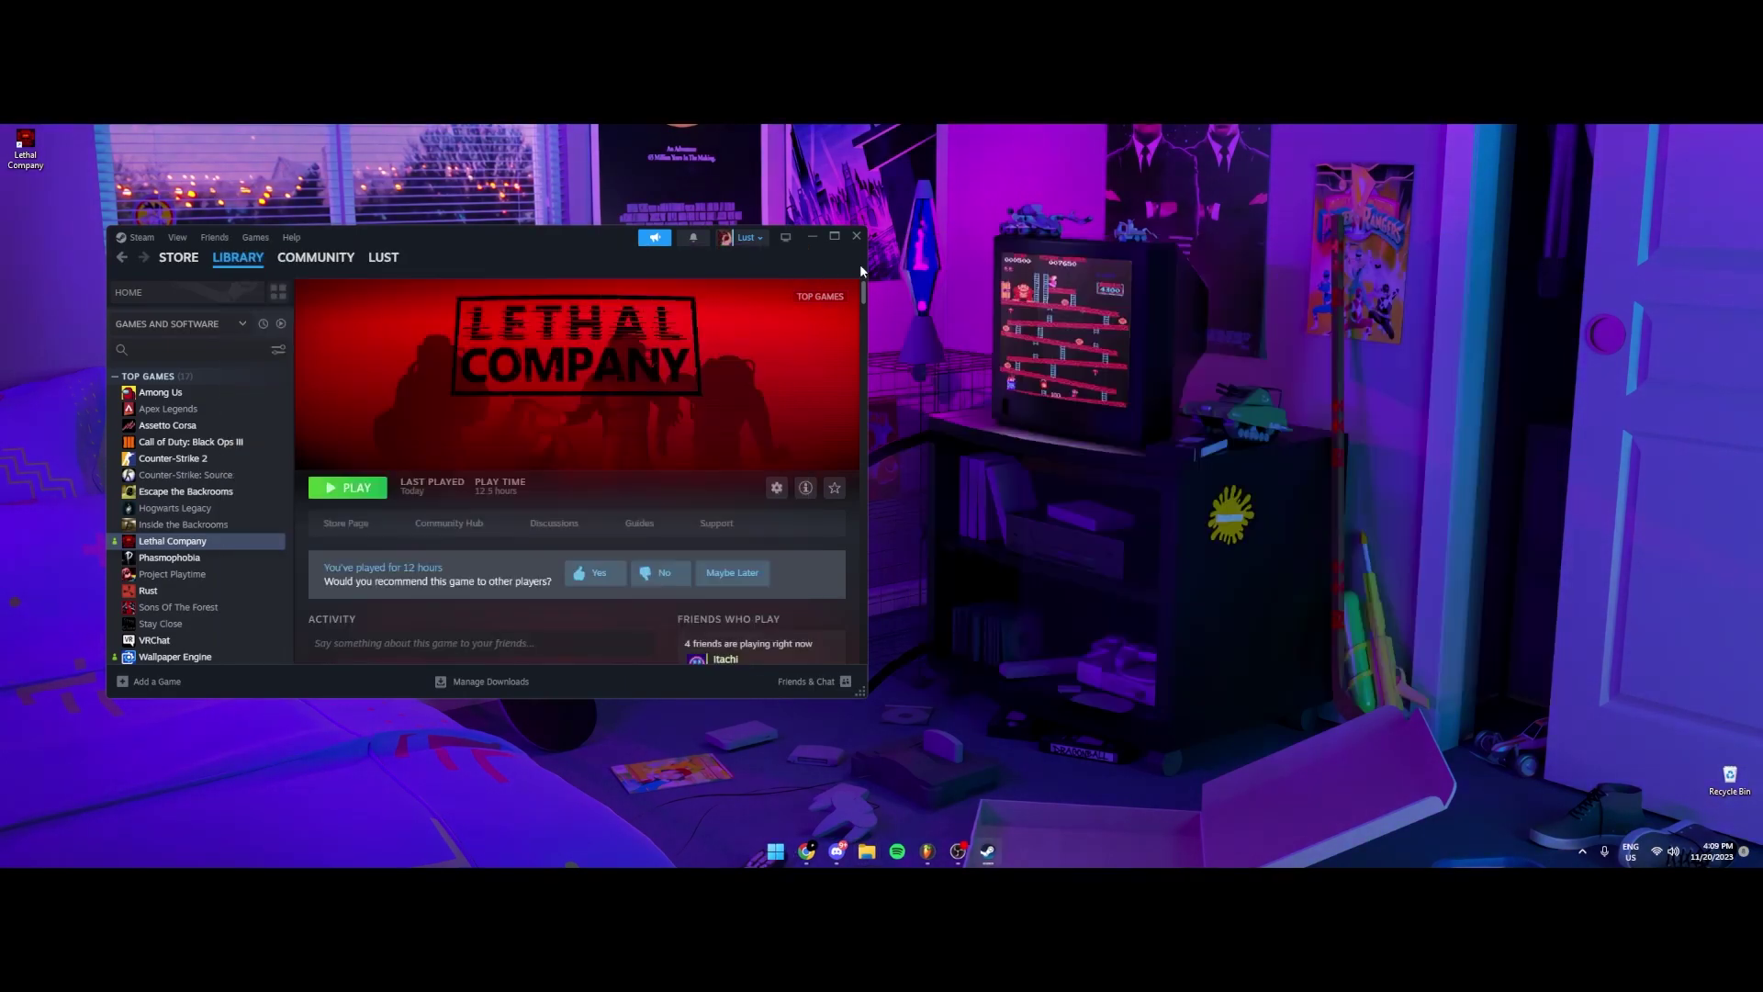
{"action": "left_click_drag", "start_coordinate": [860, 262], "coordinate": [1133, 261]}
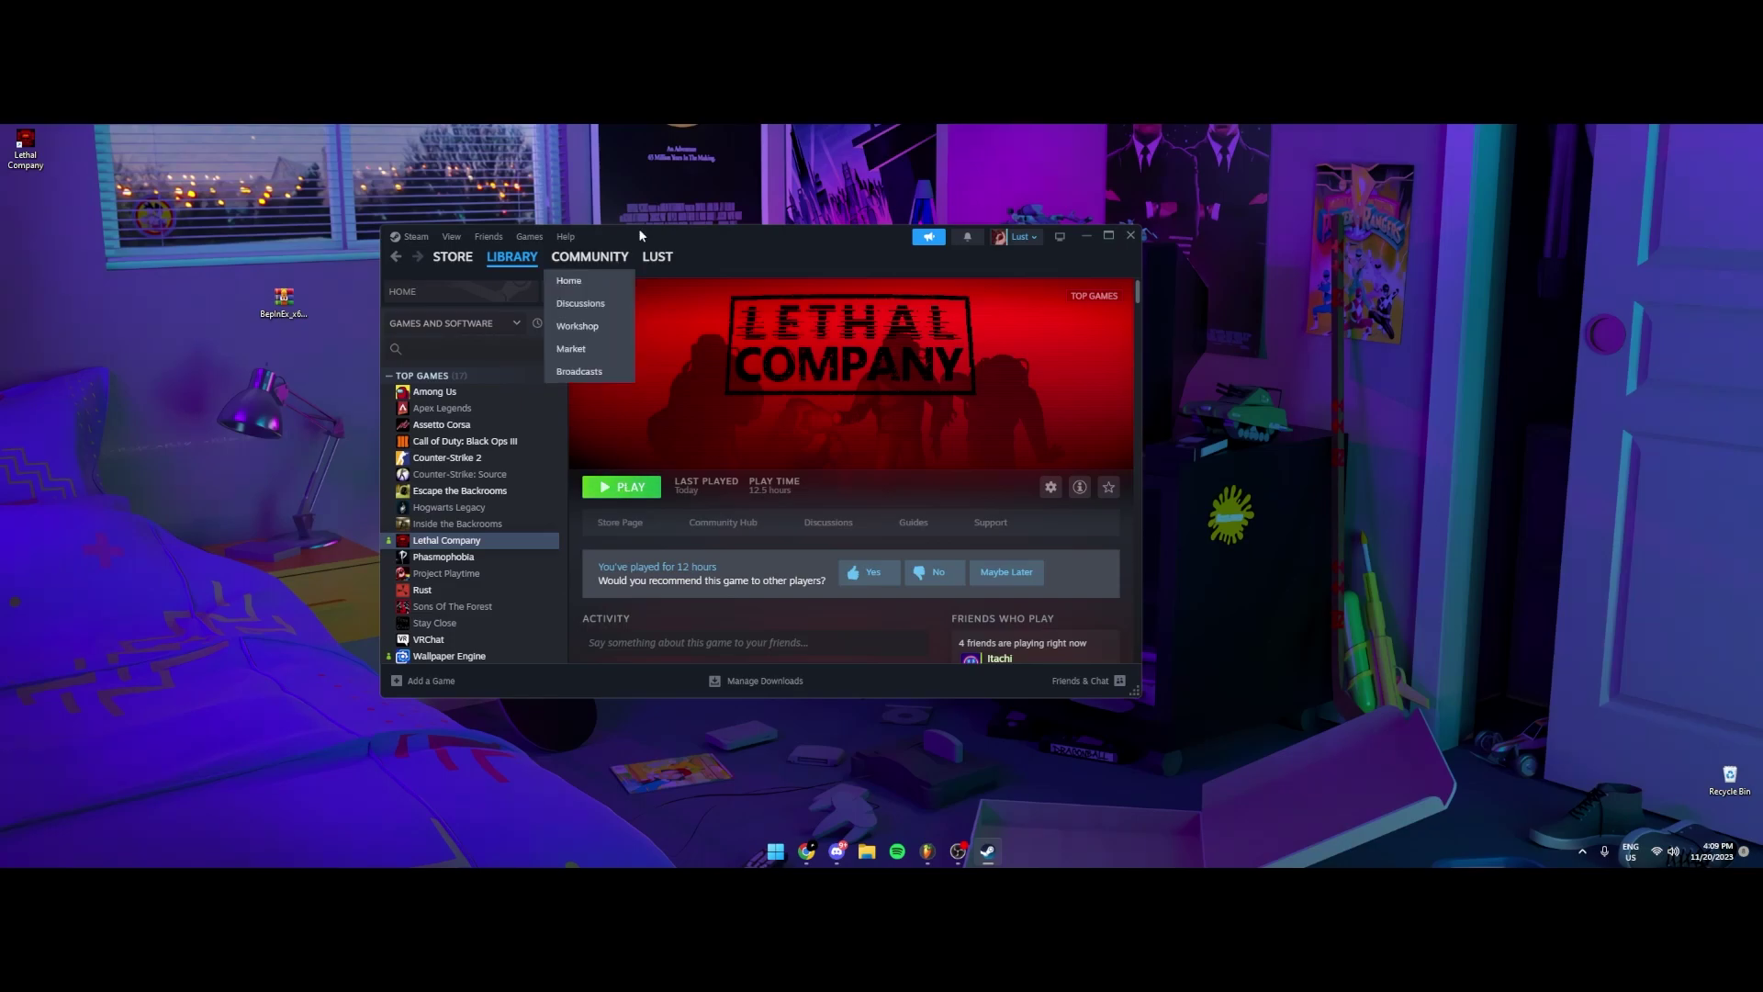
{"action": "left_click_drag", "start_coordinate": [640, 236], "coordinate": [846, 245]}
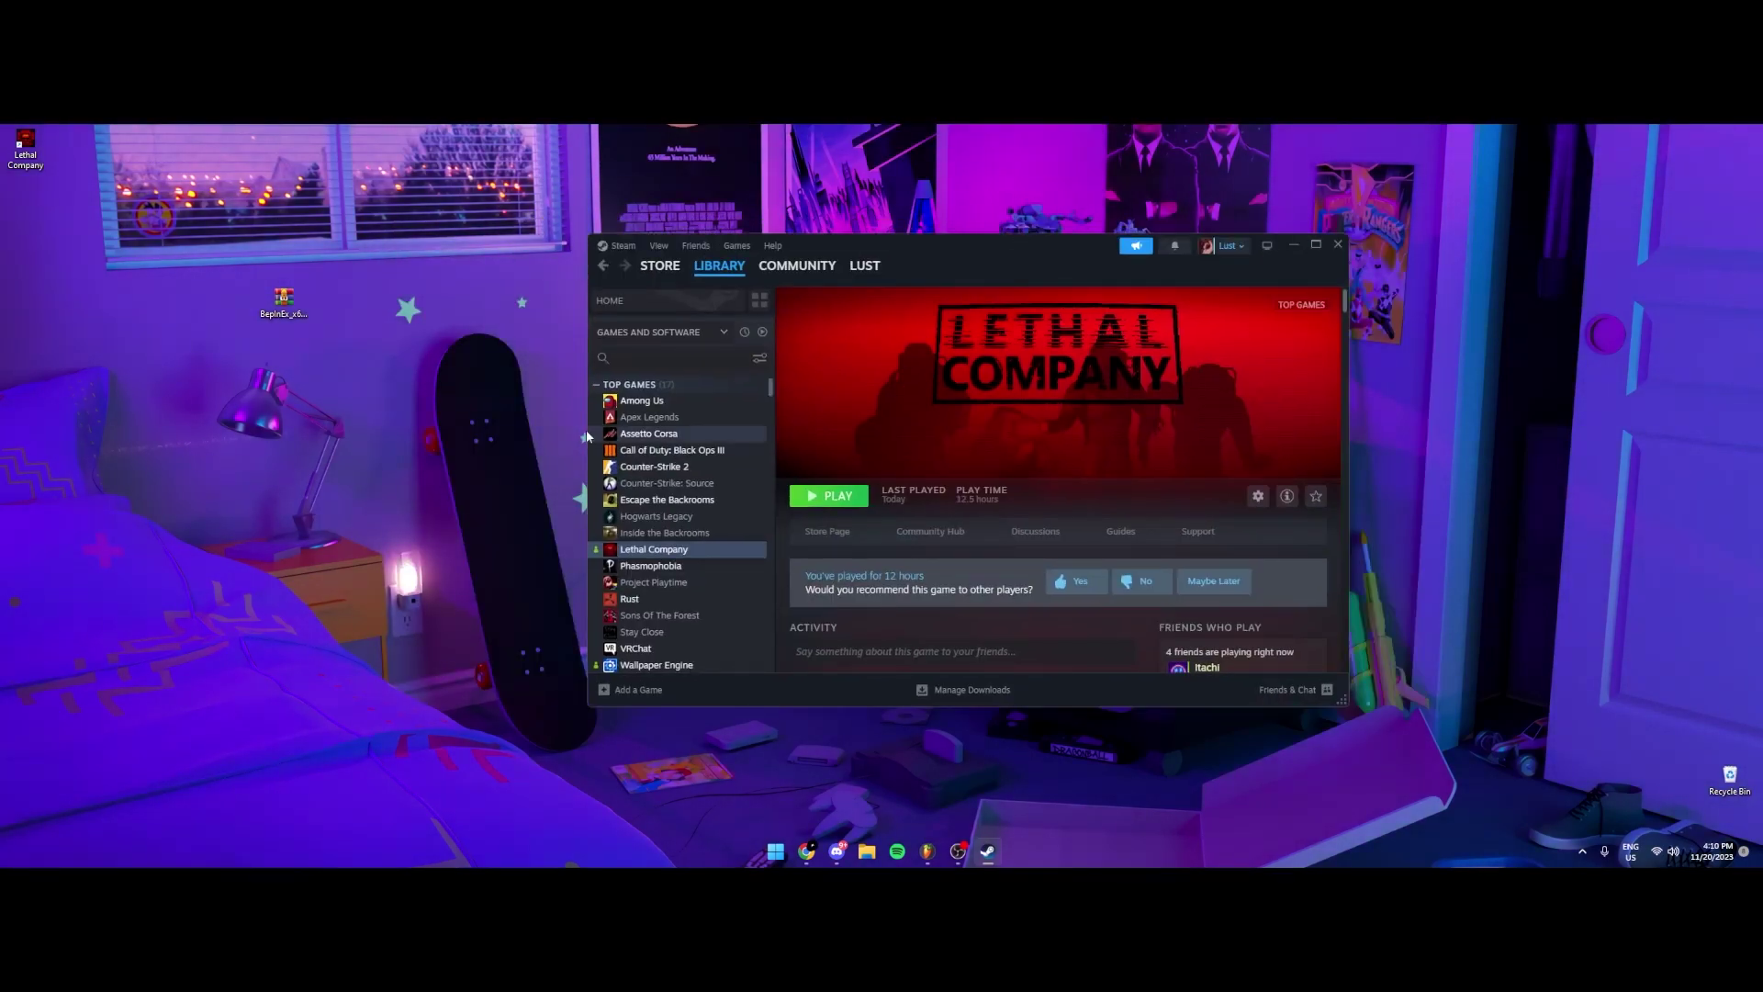
{"action": "left_click_drag", "start_coordinate": [92, 266], "coordinate": [92, 271]}
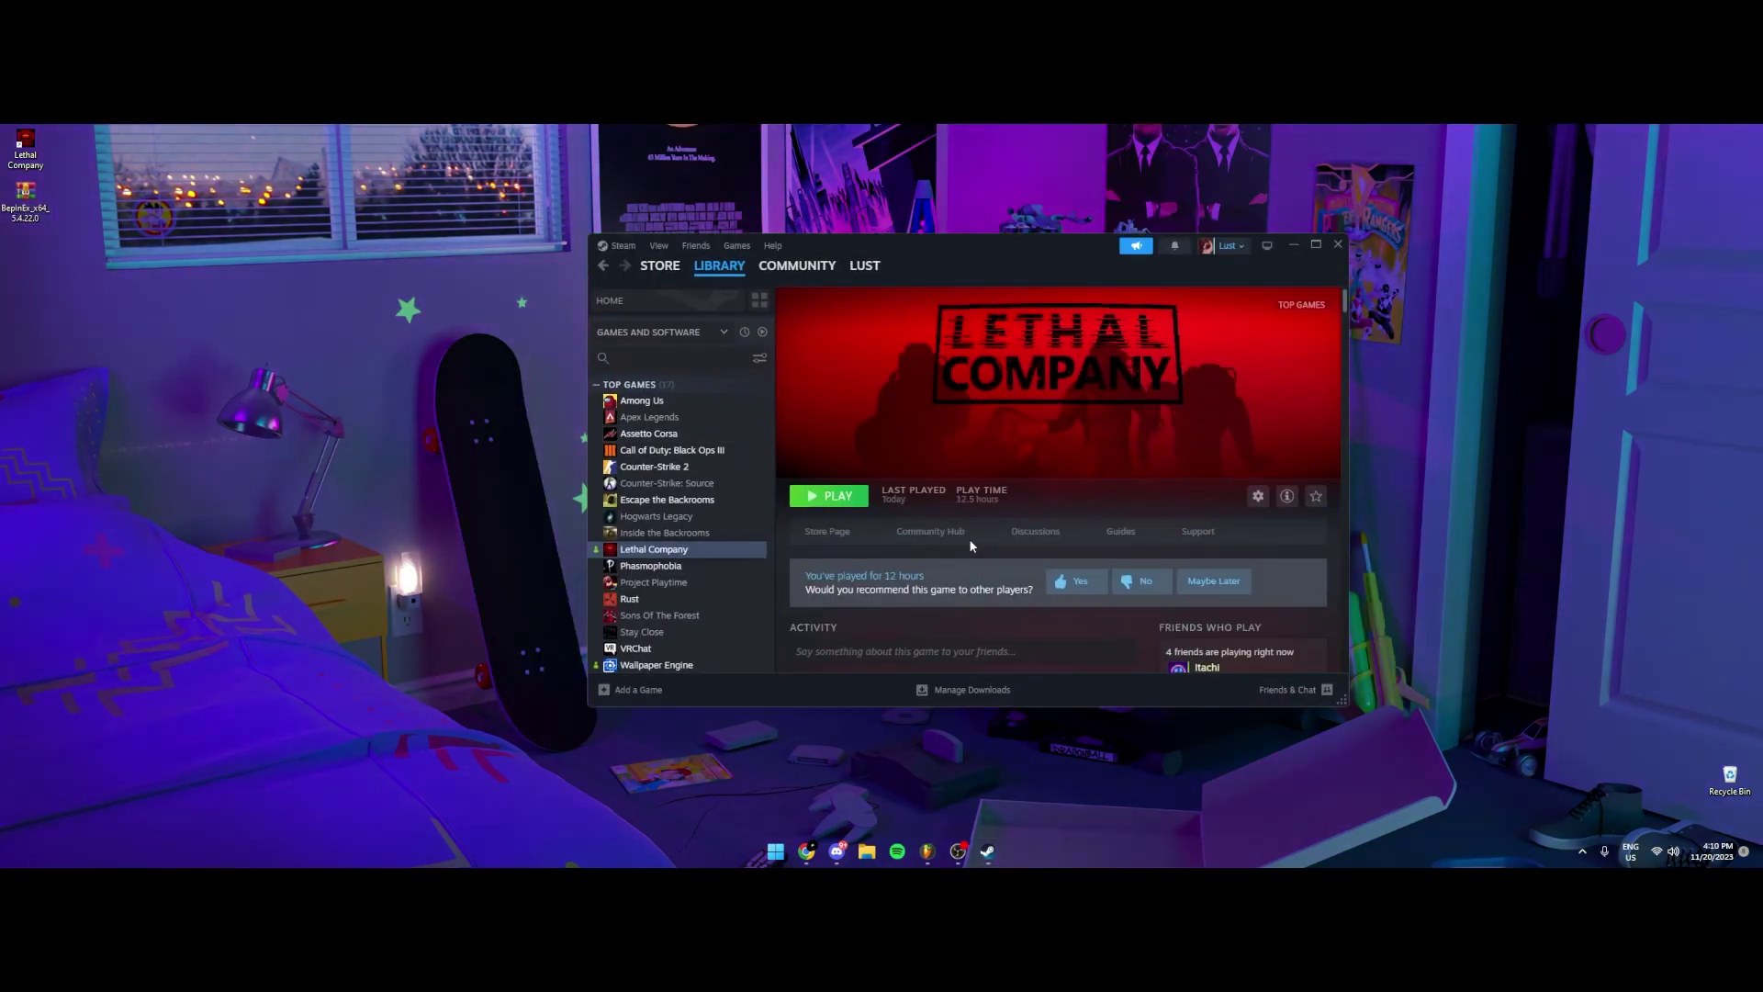
- Launch Lethal Company from Steam in Online mode and host a Friends-only game
{"action": "left_click", "coordinate": [835, 497]}
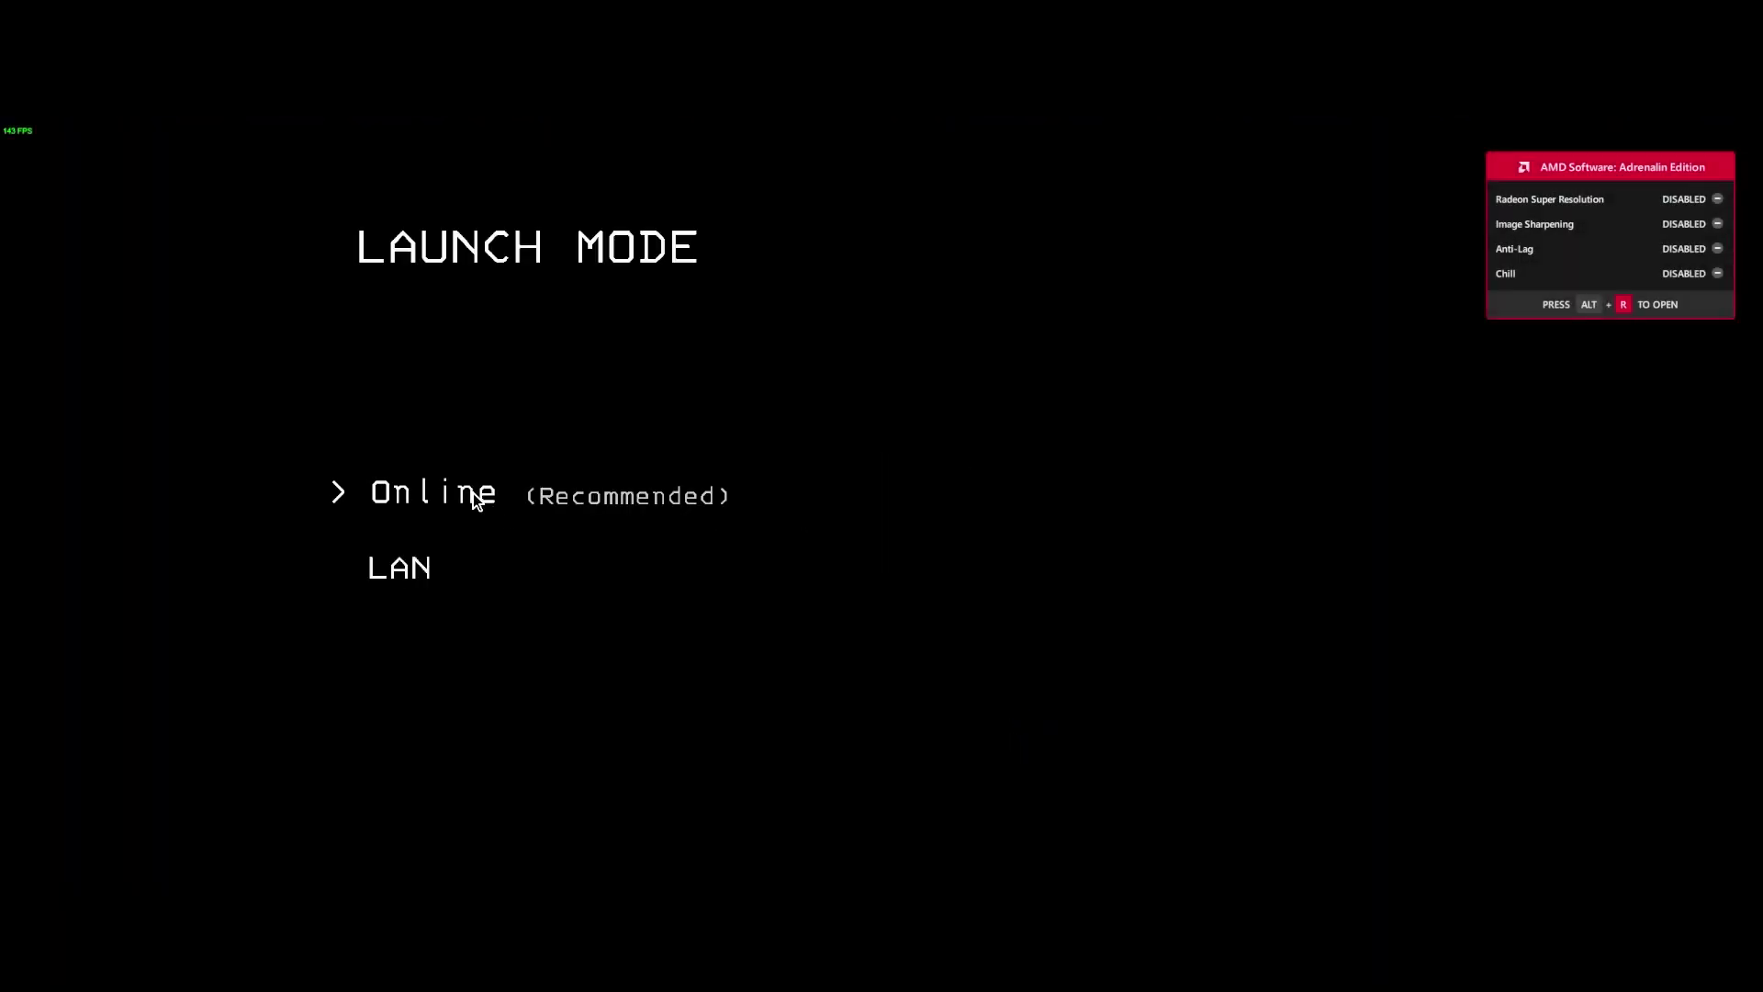
{"action": "left_click", "coordinate": [472, 493]}
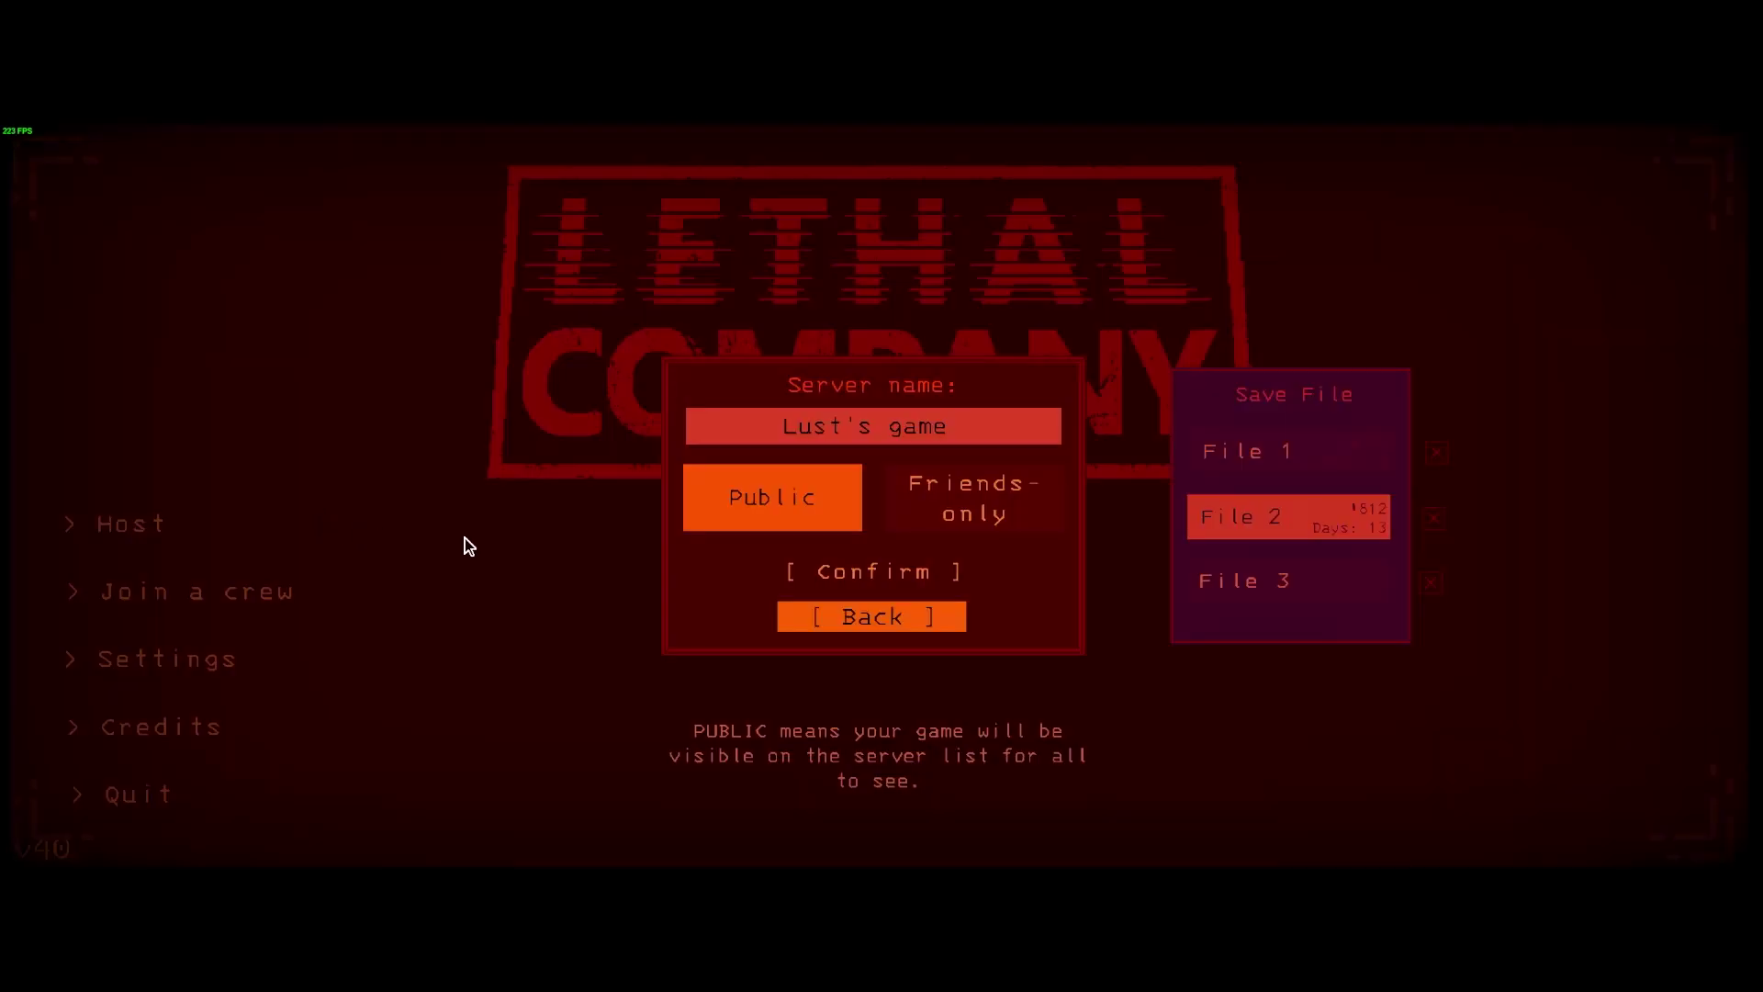
{"action": "left_click", "coordinate": [973, 508]}
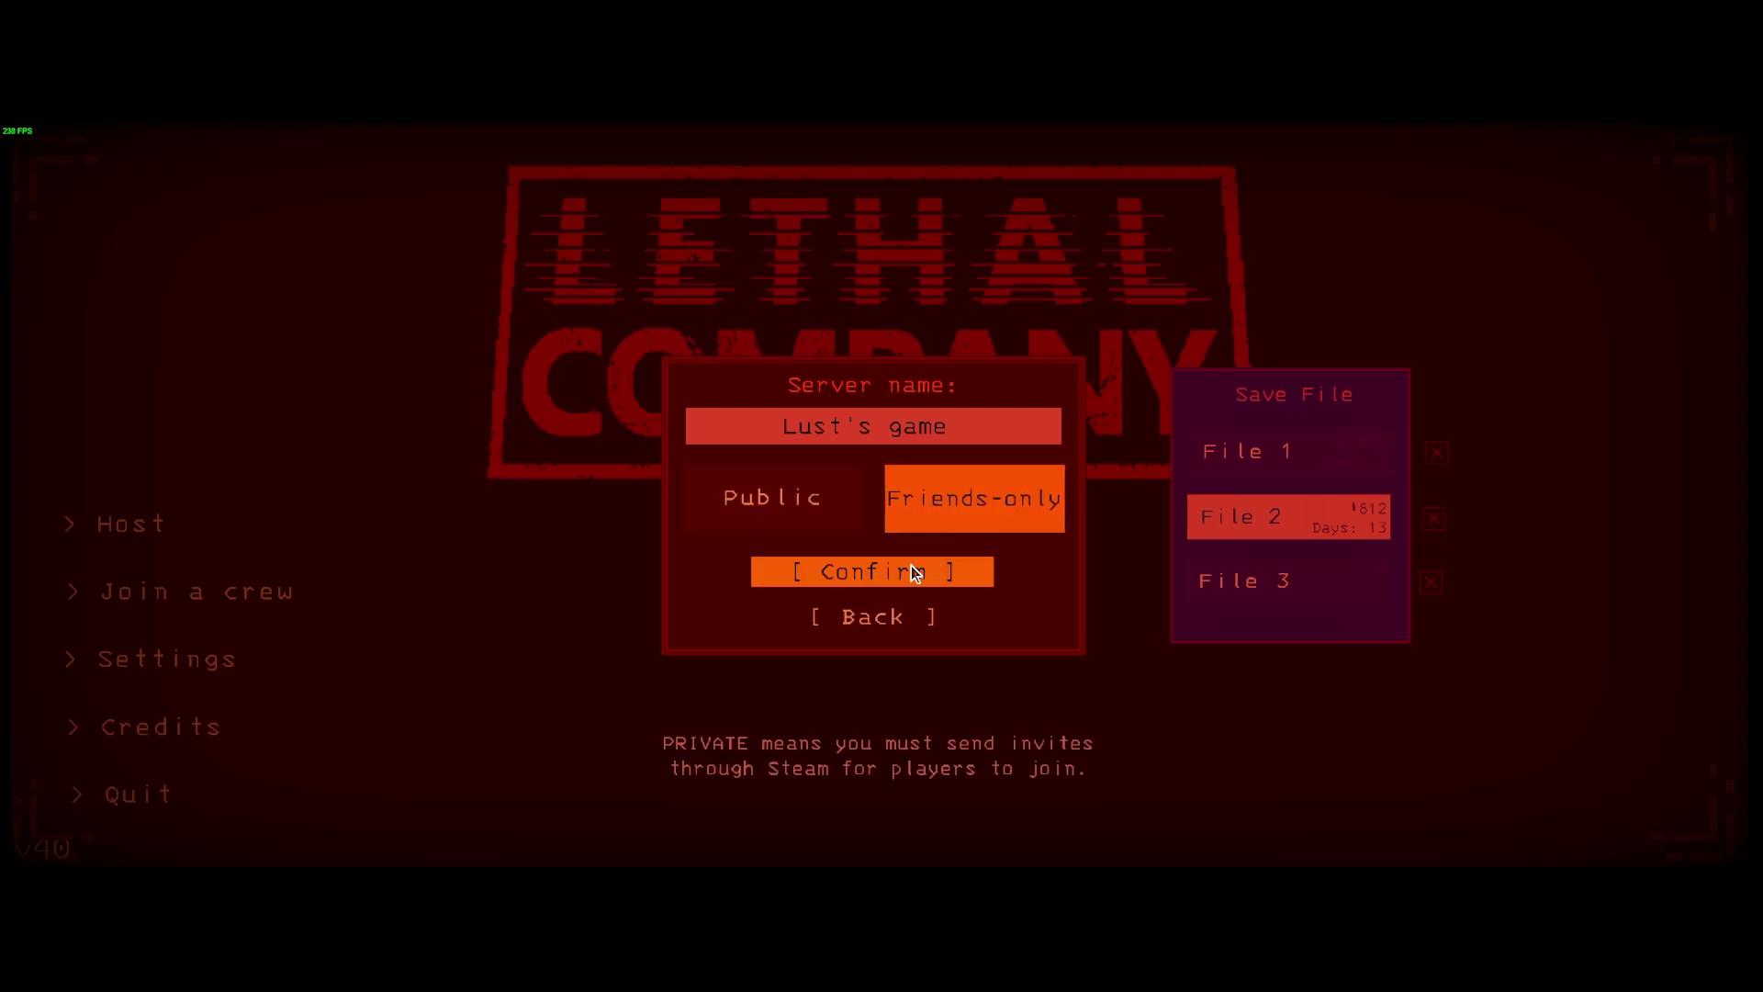
{"action": "left_click", "coordinate": [916, 573]}
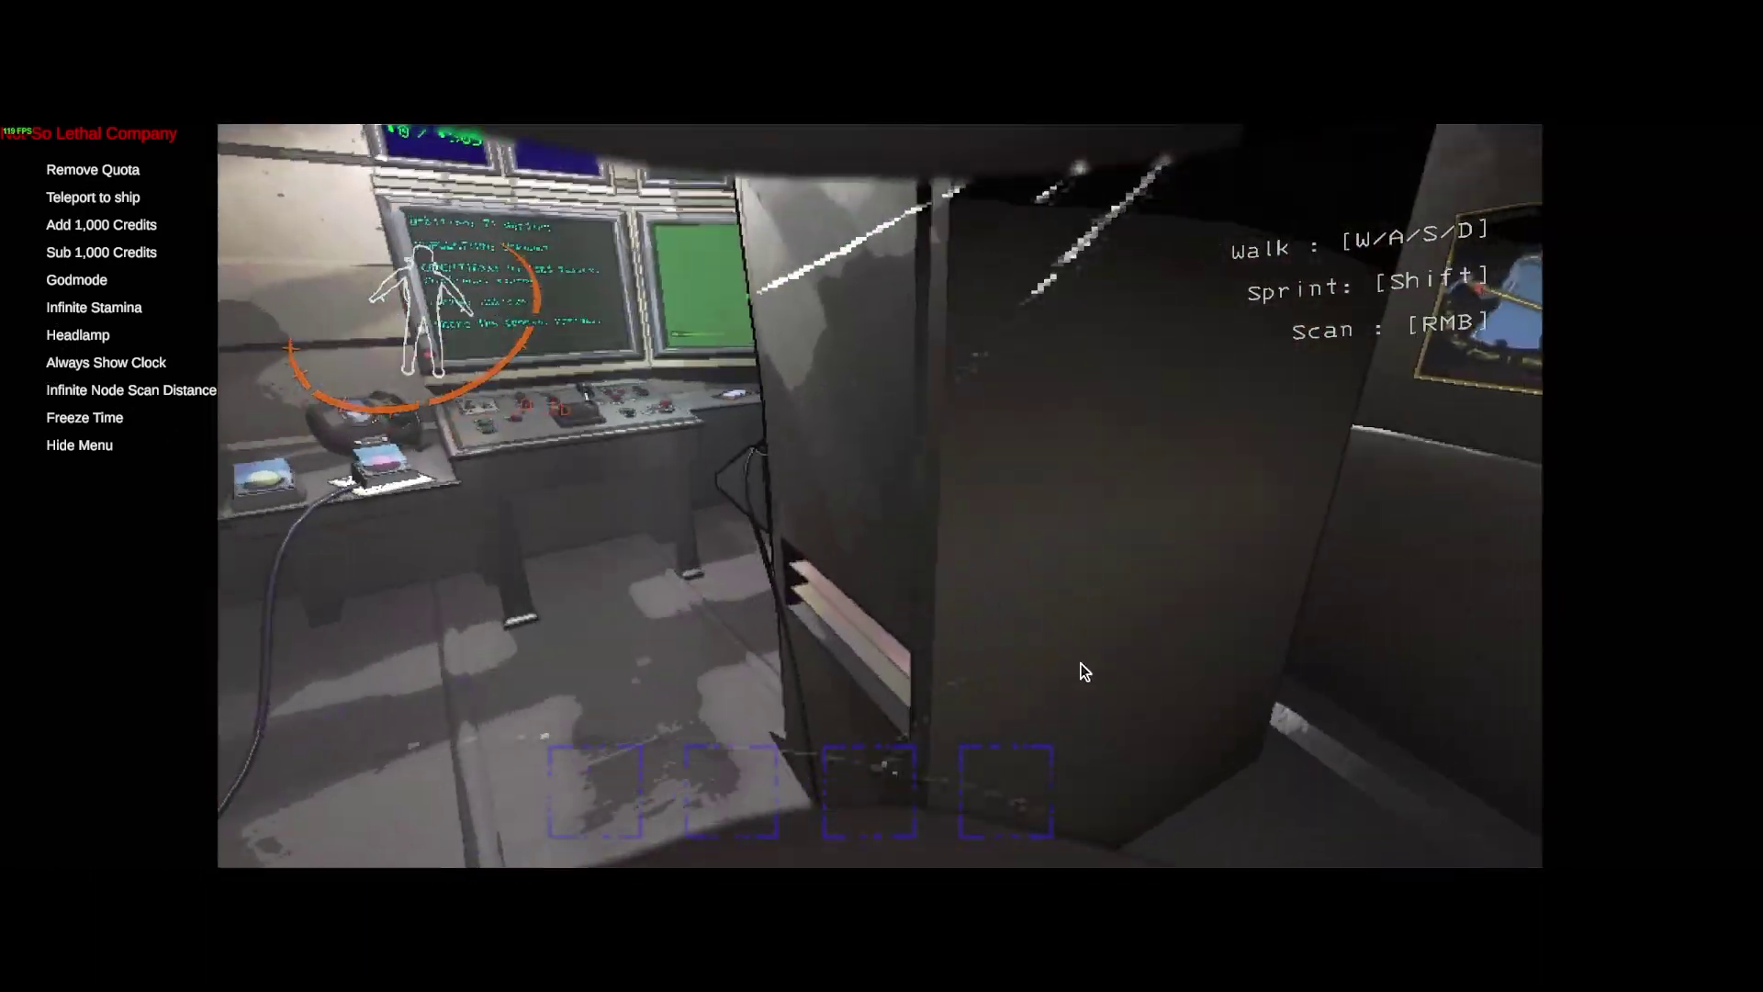
- Open the ship's terminal and test adding and subtracting 1,000 credits repeatedly with the Not-So Lethal Company mod menu
{"action": "key", "text": "e"}
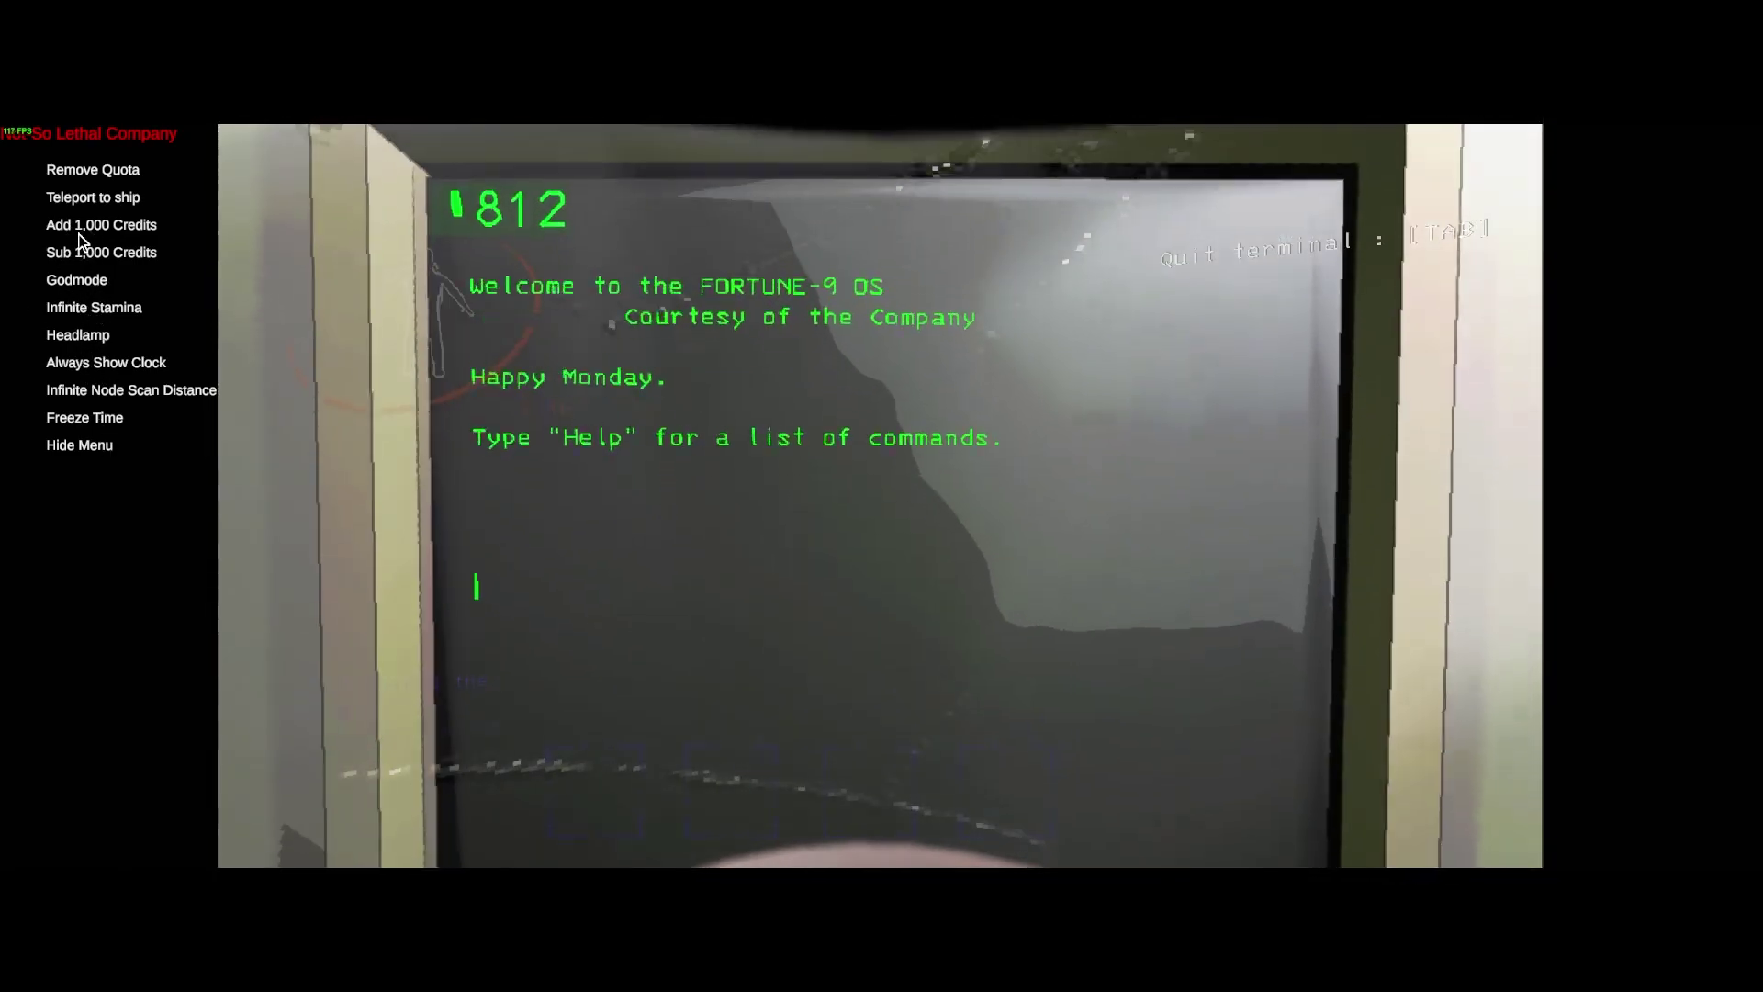
{"action": "left_click", "coordinate": [70, 225]}
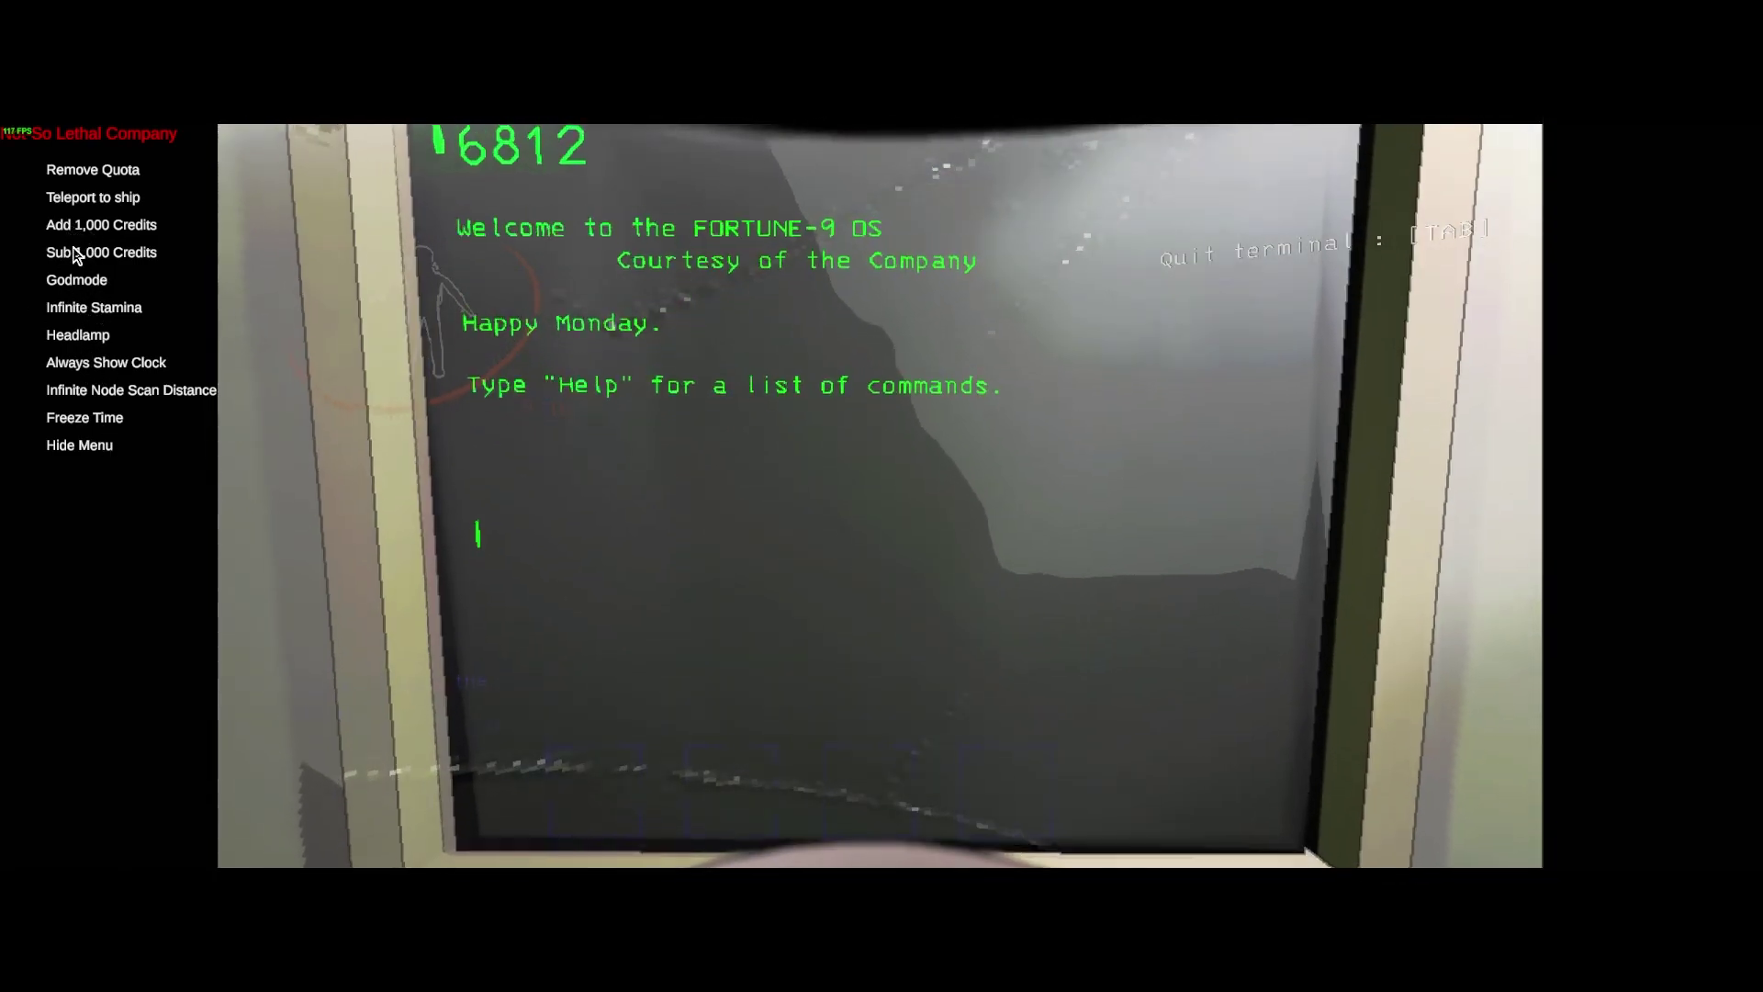
{"action": "left_click", "coordinate": [75, 254]}
{"action": "left_click", "coordinate": [75, 253]}
{"action": "left_click", "coordinate": [76, 254]}
{"action": "left_click", "coordinate": [75, 253]}
{"action": "left_click", "coordinate": [83, 253]}
{"action": "left_click", "coordinate": [83, 254]}
{"action": "left_click", "coordinate": [83, 253]}
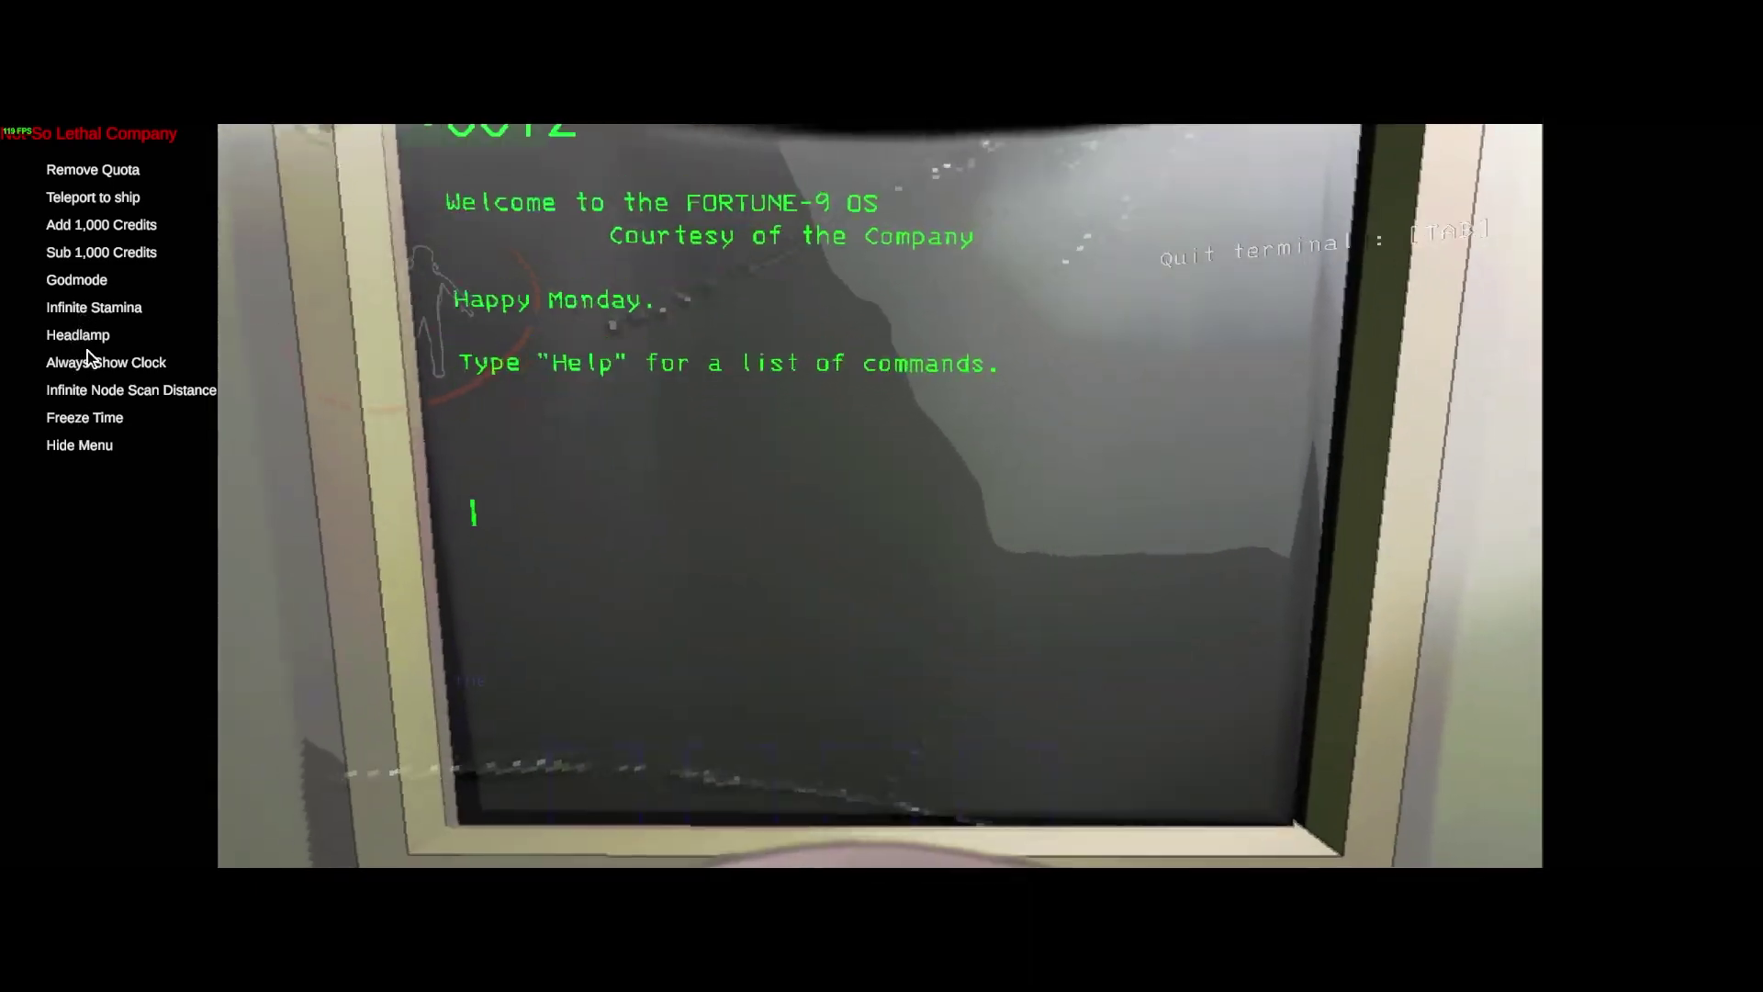
- Turn on the mod's Headlamp, leave the terminal, and test Freeze Time, leaving it off
{"action": "left_click", "coordinate": [83, 339]}
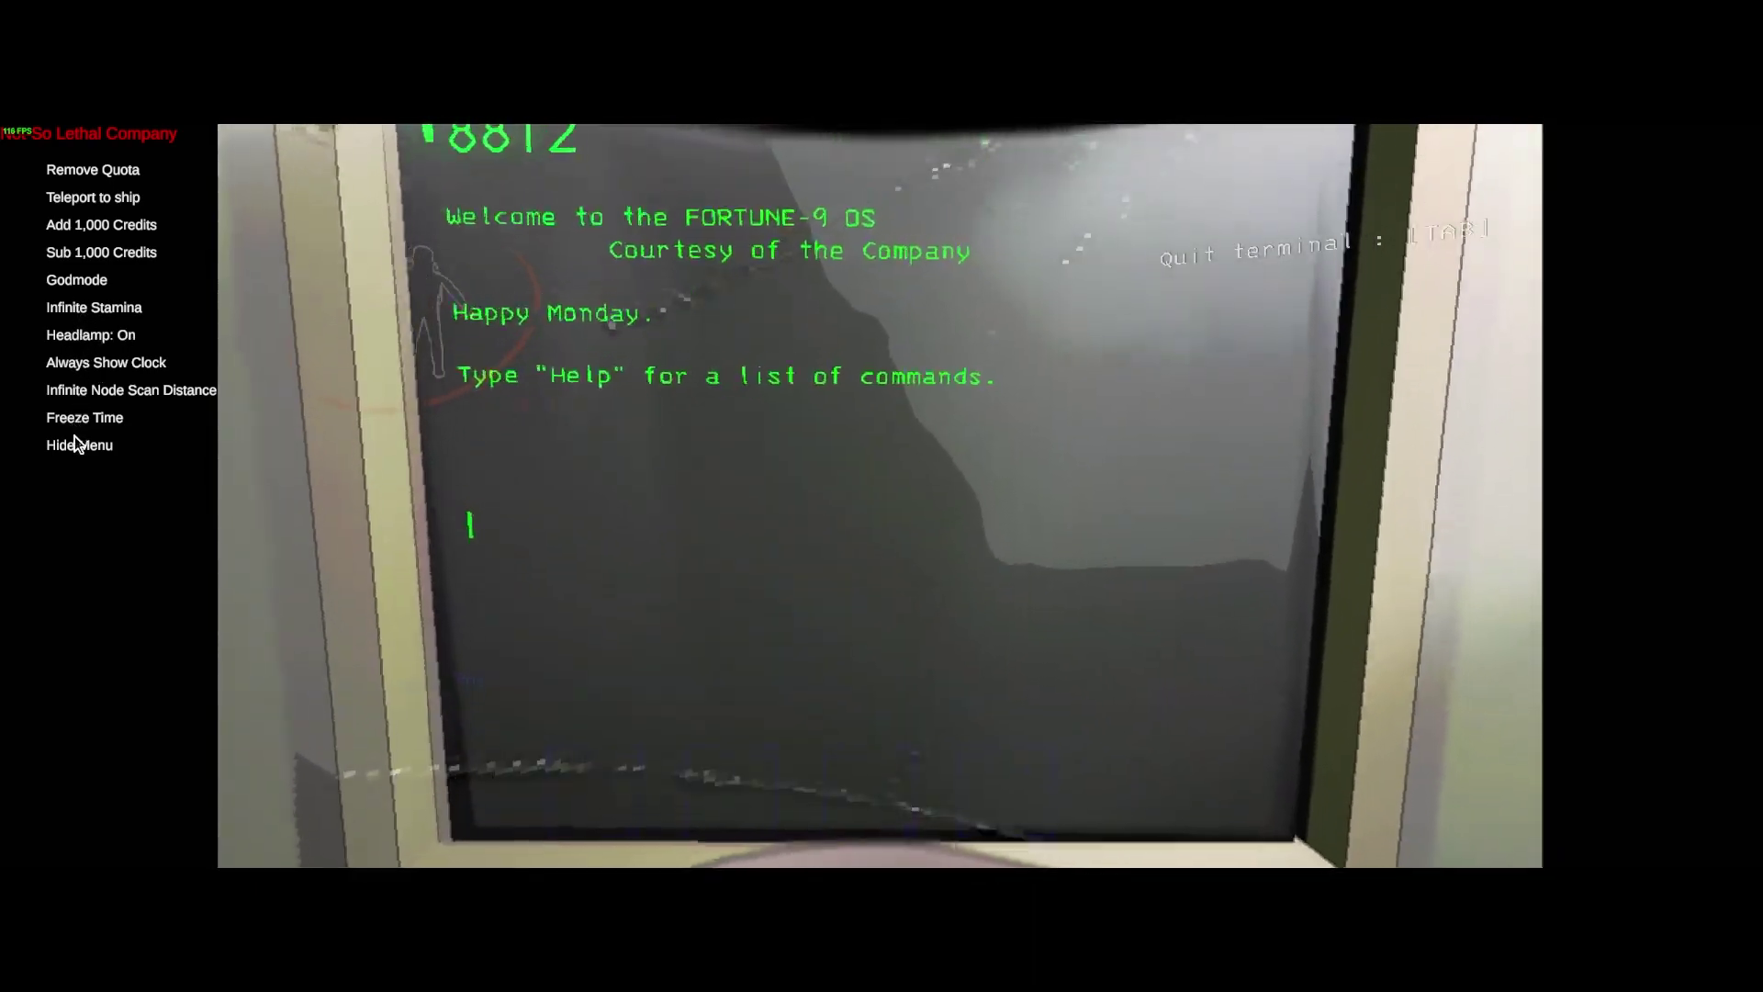
{"action": "key", "text": "Tab"}
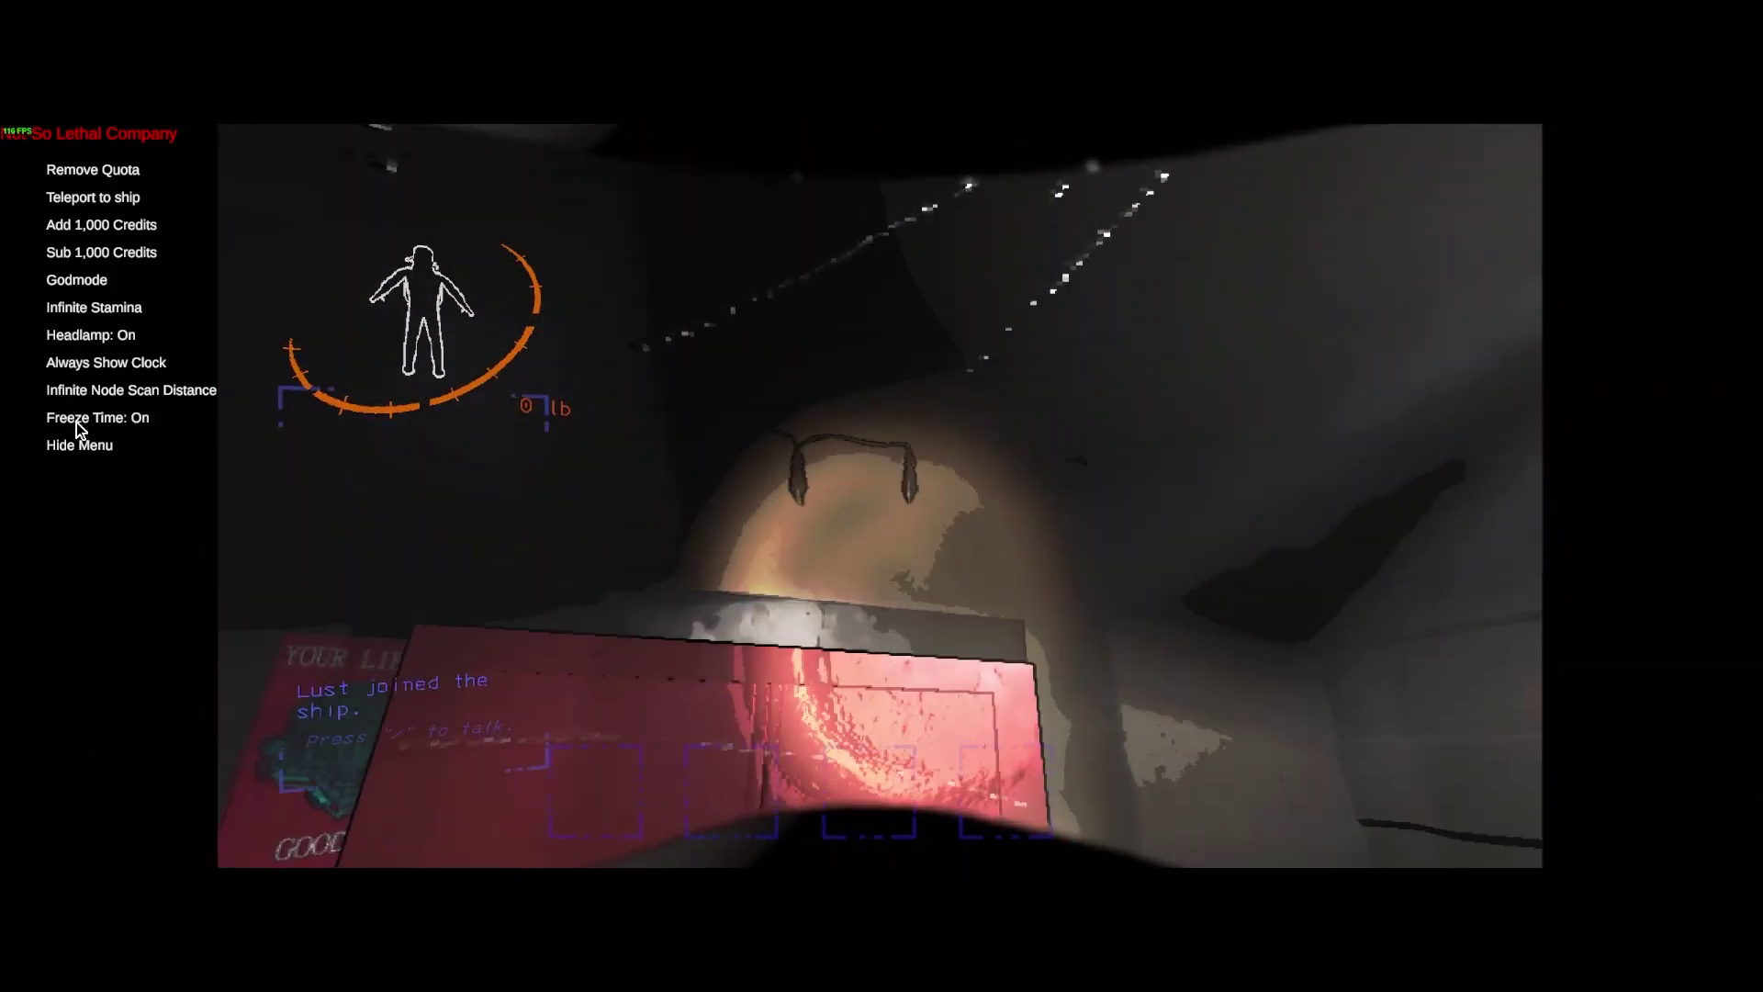
{"action": "left_click", "coordinate": [75, 421]}
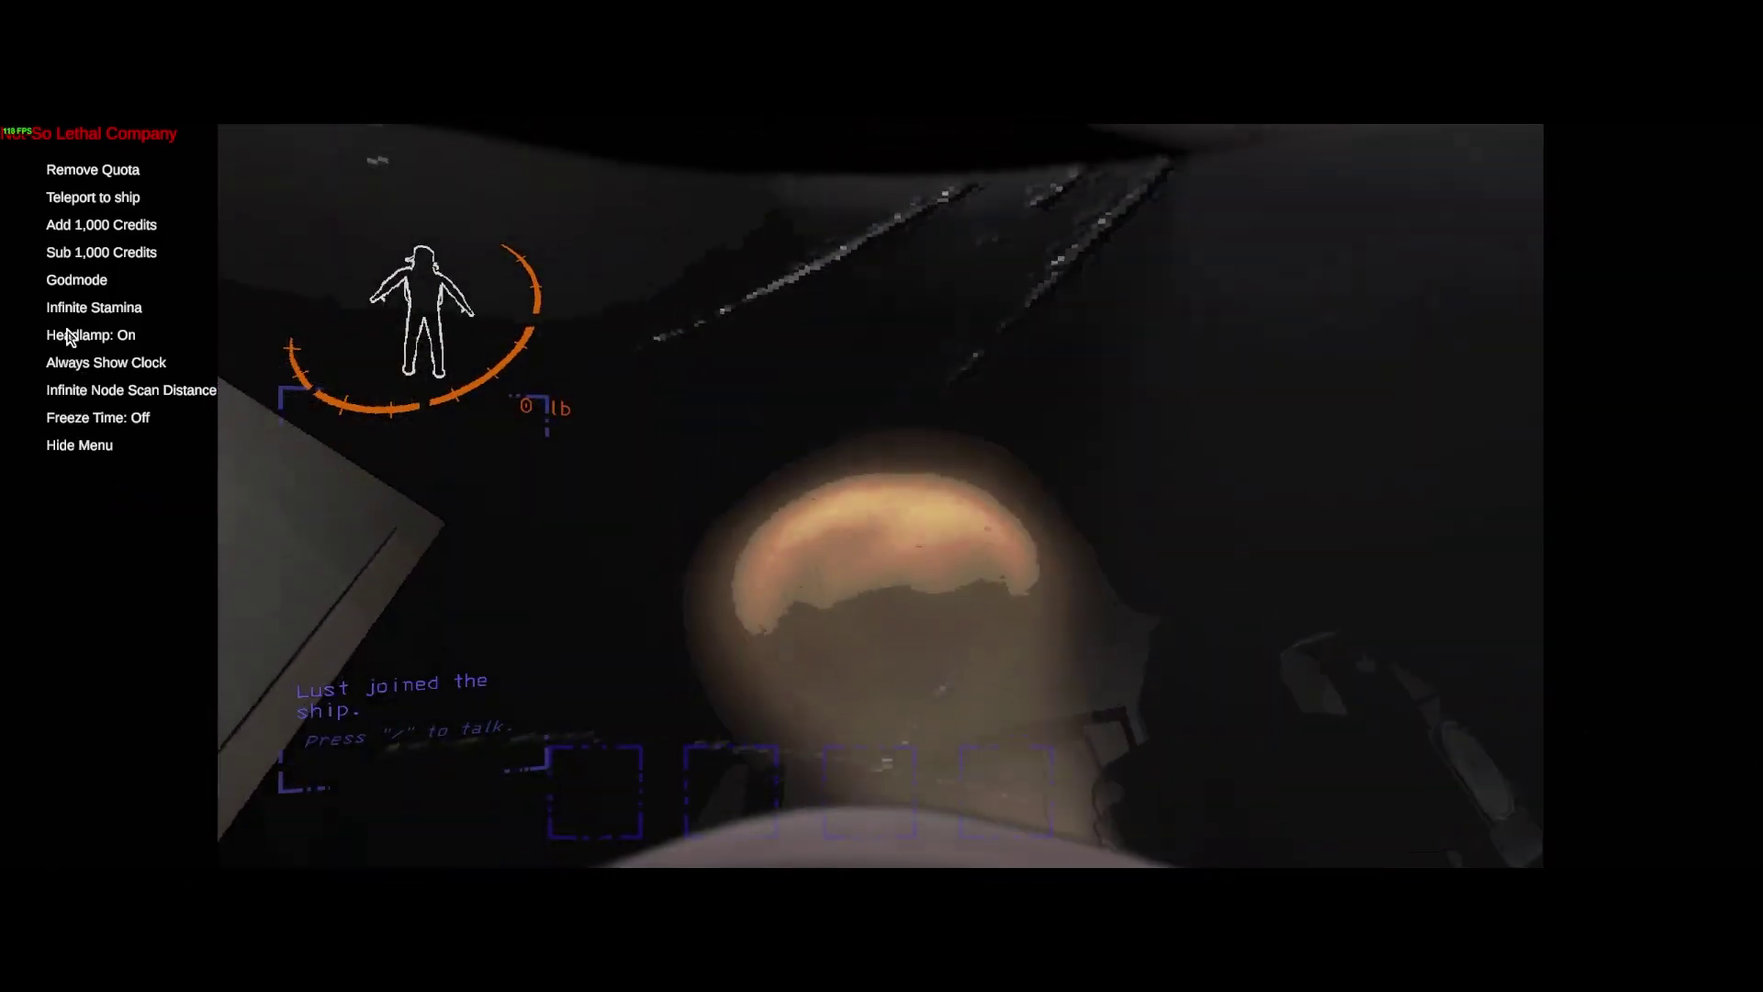
- Enable Godmode, test Infinite Stamina but leave it off, and apply Remove Quota
{"action": "left_click", "coordinate": [79, 281]}
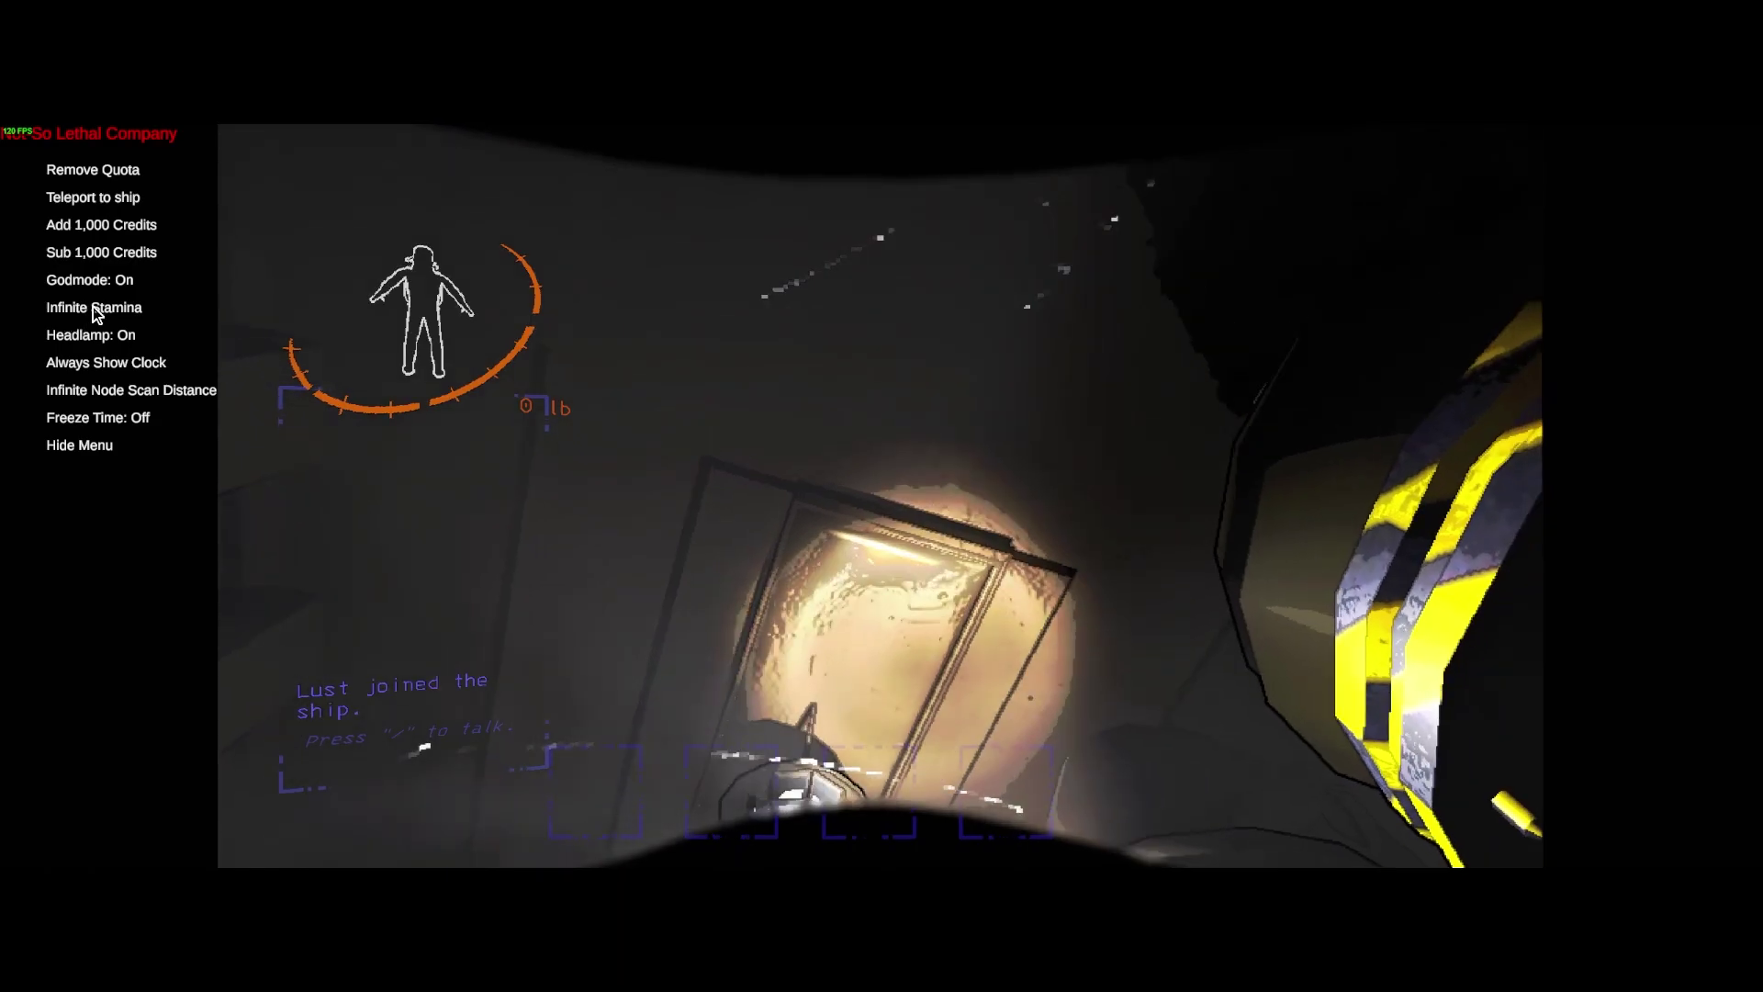
{"action": "left_click", "coordinate": [92, 306]}
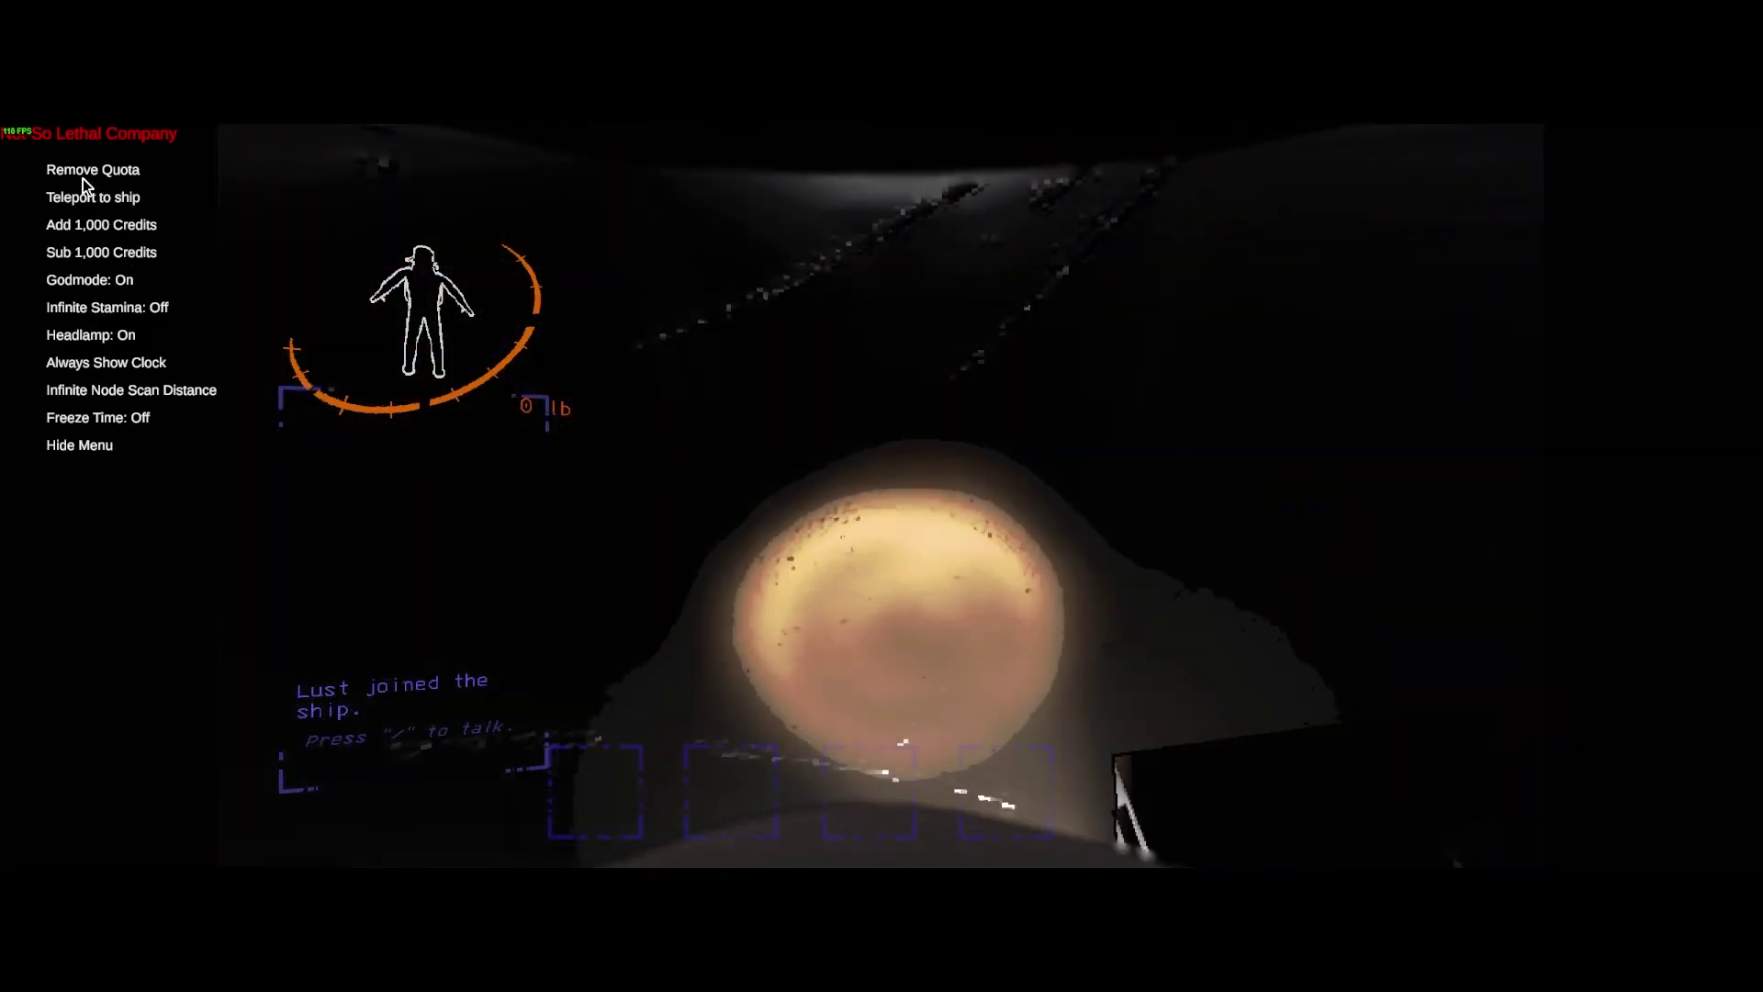
{"action": "left_click", "coordinate": [83, 174]}
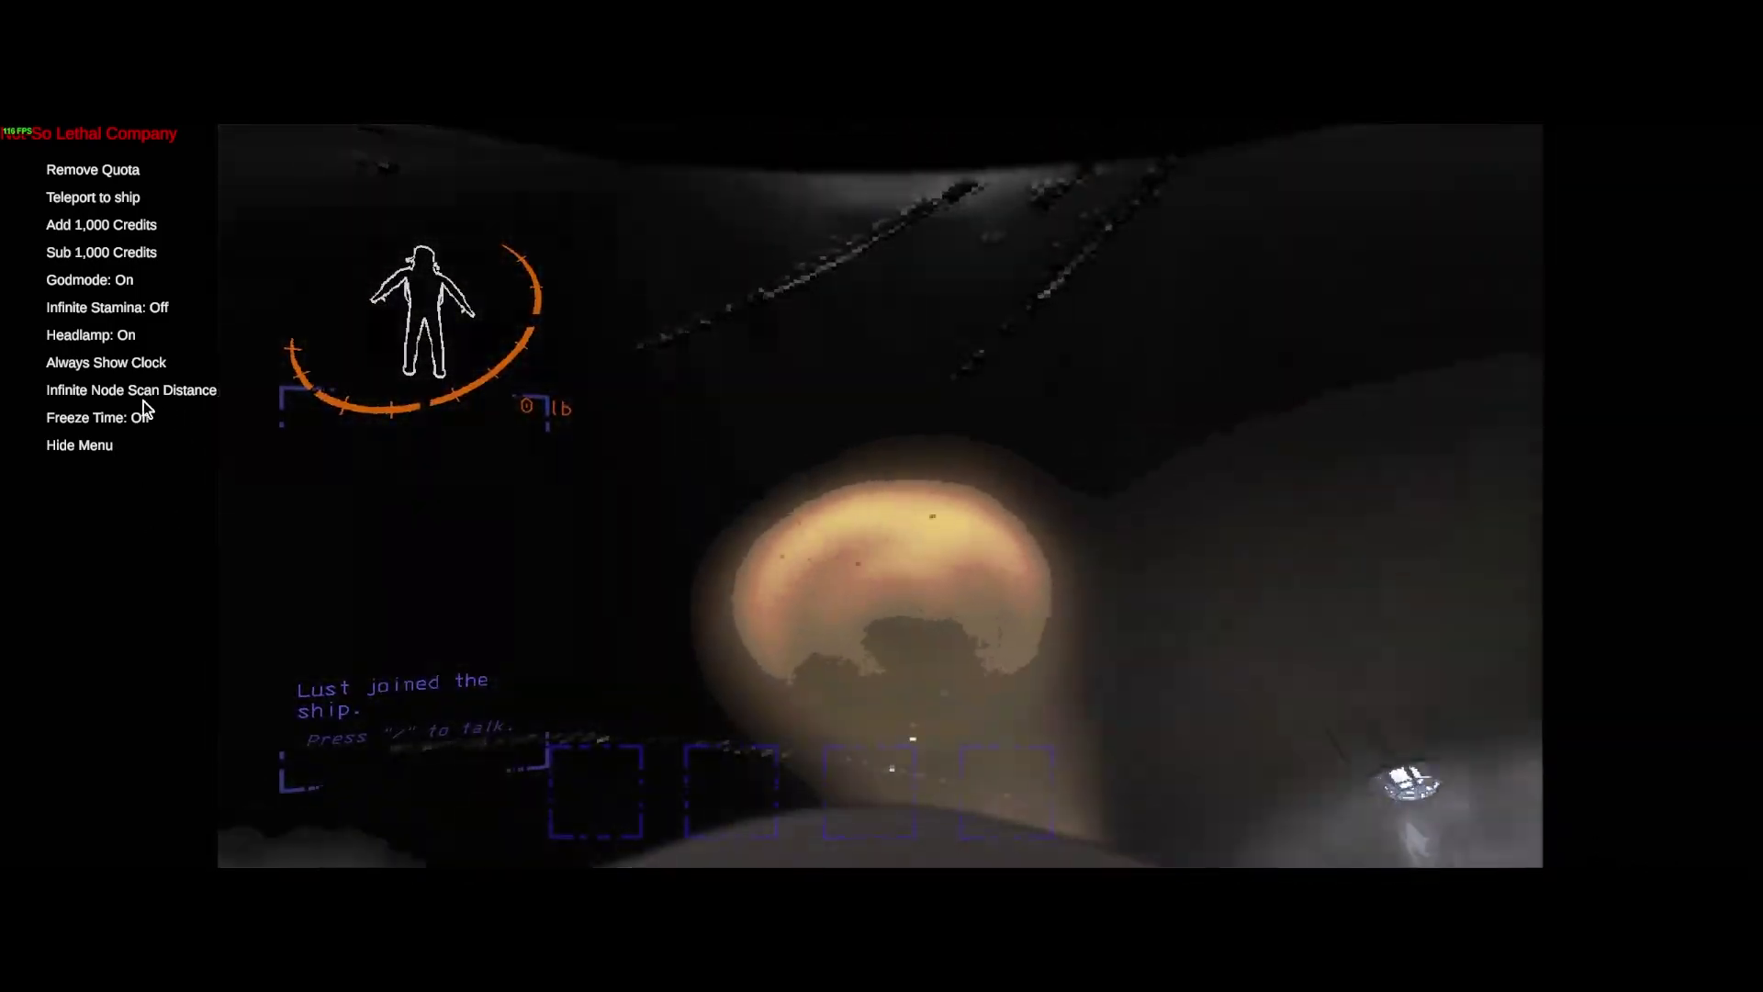
- Try Always Show Clock and Infinite Node Scan Distance, switching both back off
{"action": "left_click", "coordinate": [127, 366]}
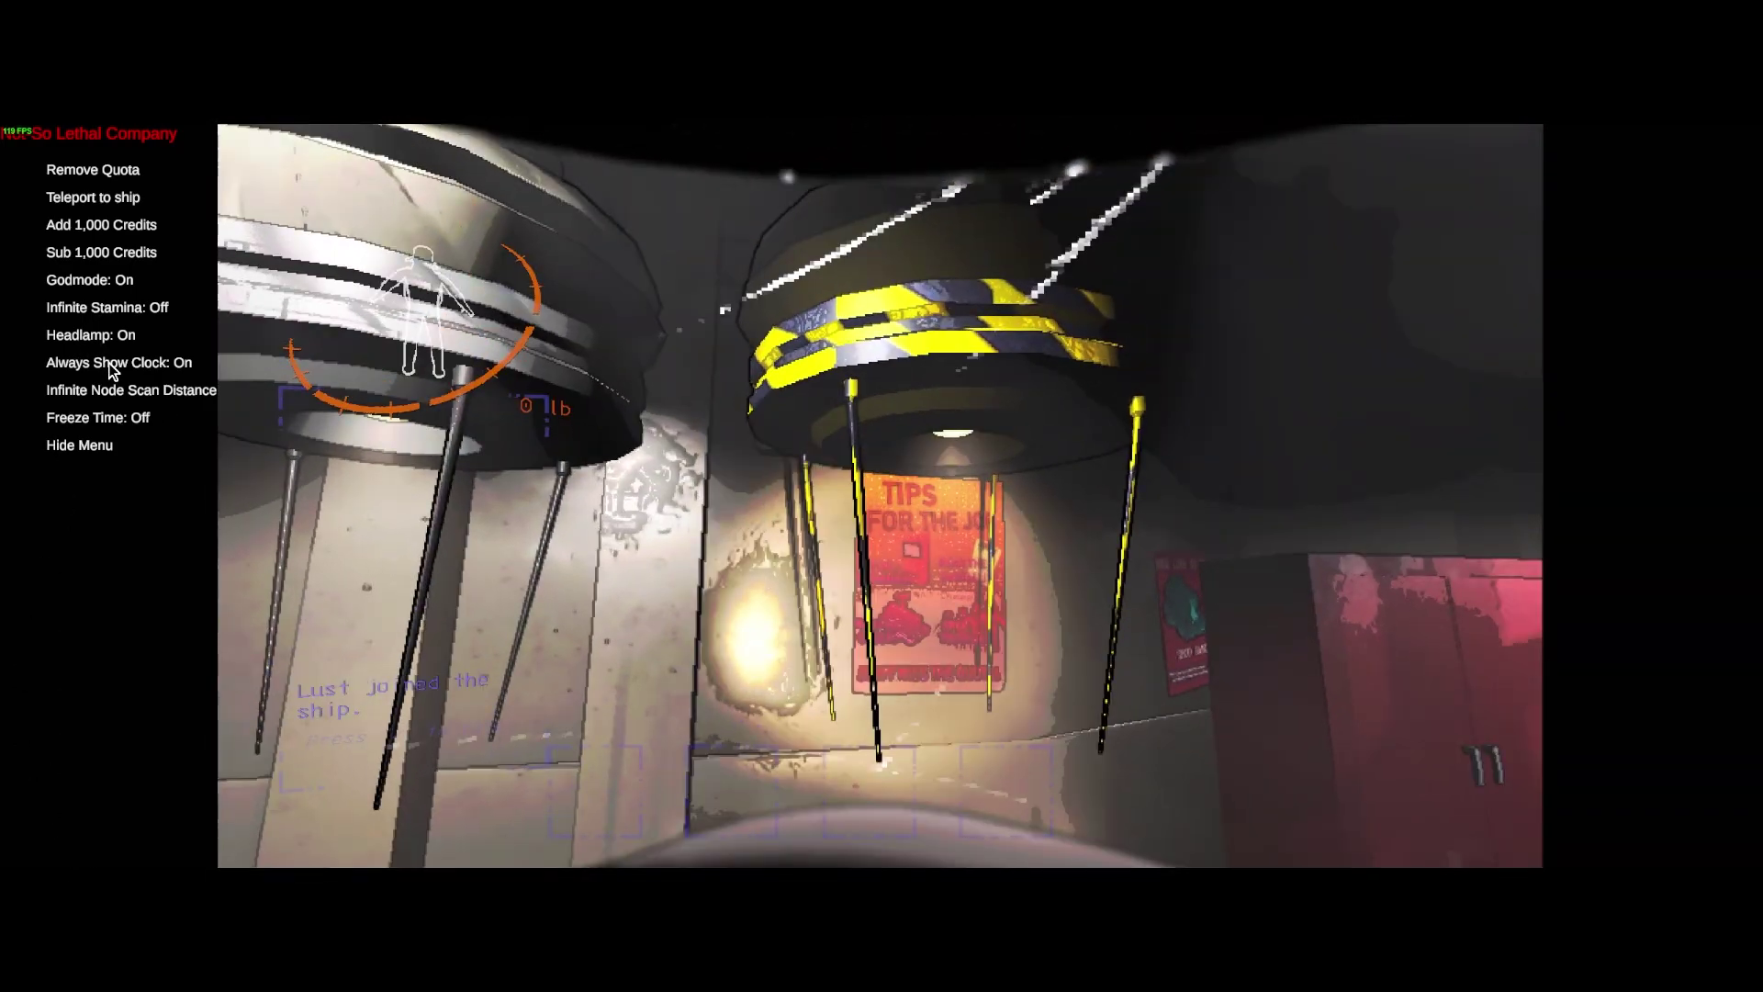
{"action": "left_click", "coordinate": [108, 362]}
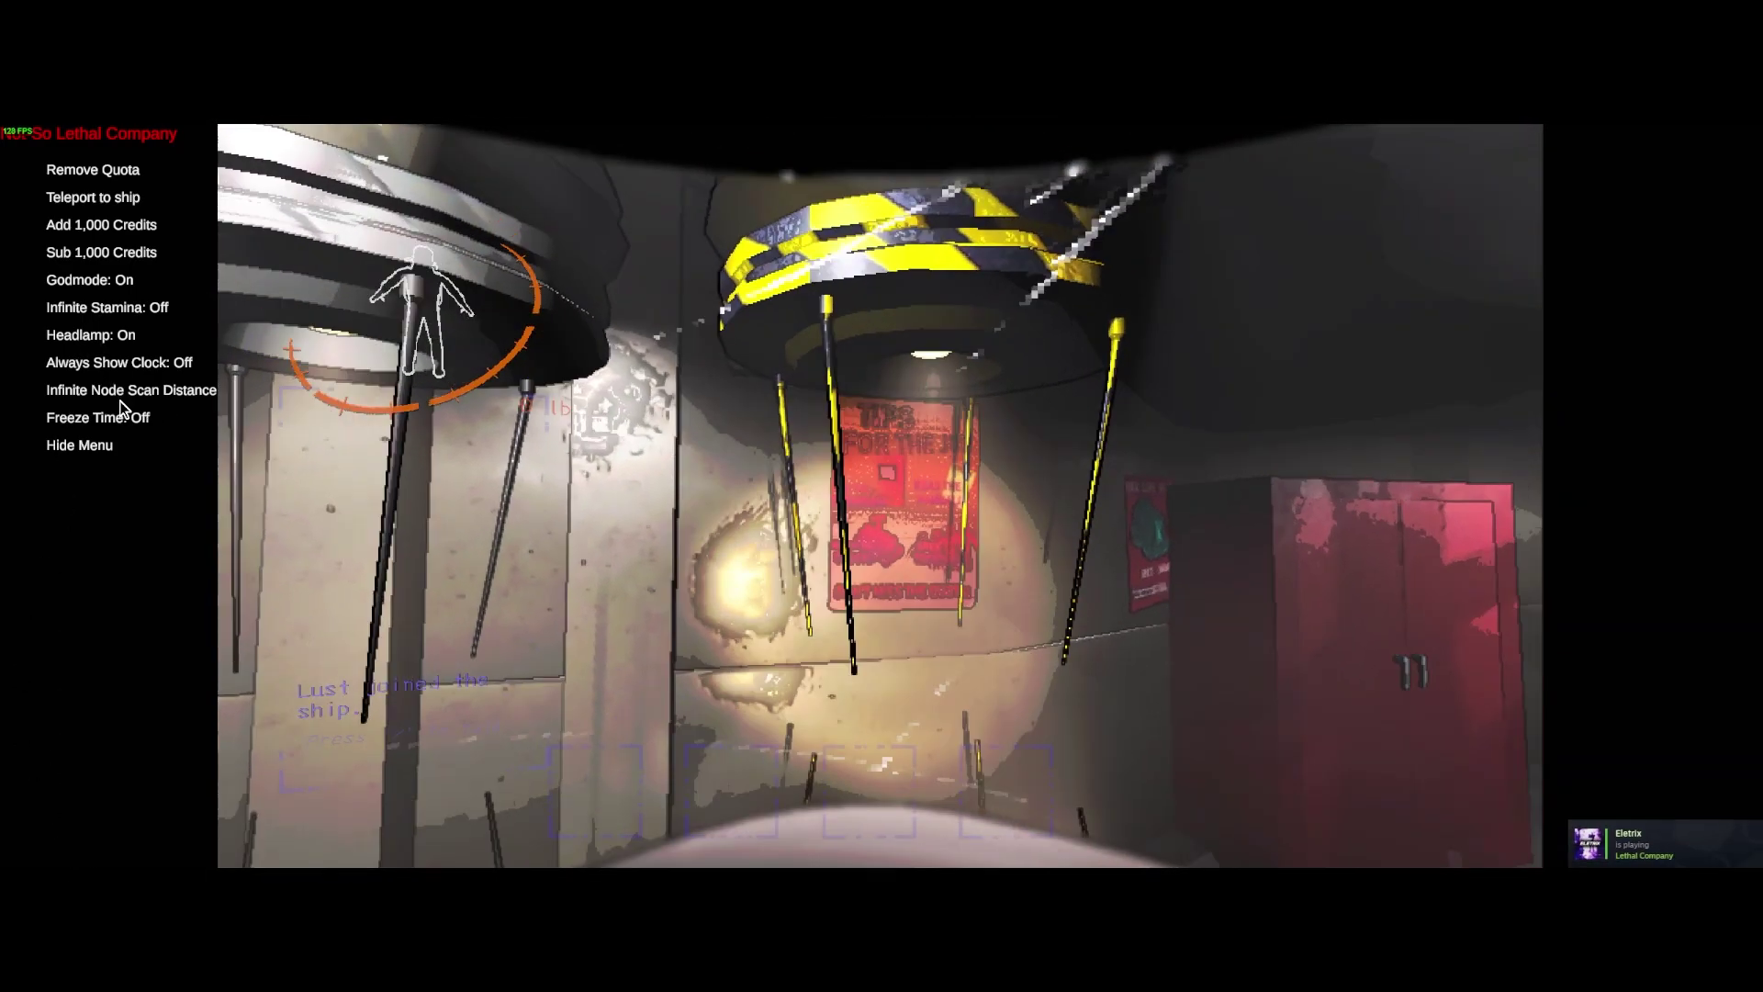
{"action": "left_click", "coordinate": [112, 398]}
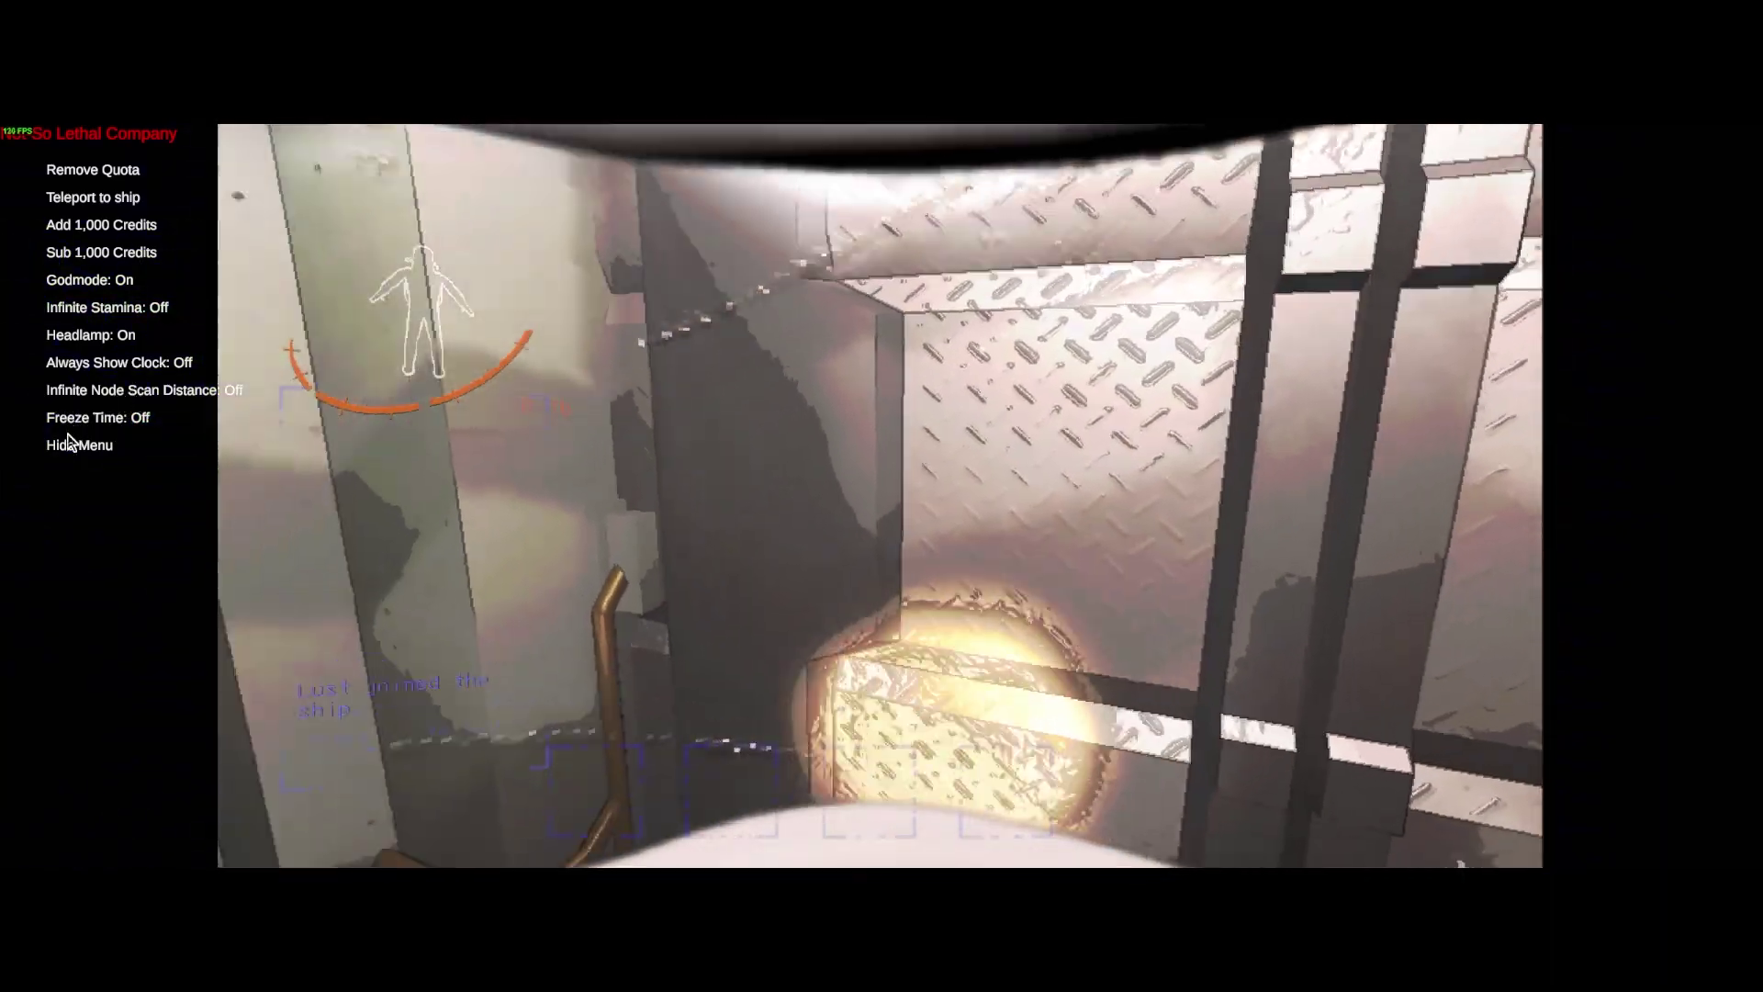
- Hide the mod menu, leave the hosted game, and quit Lethal Company from its main menu
{"action": "left_click", "coordinate": [66, 446]}
{"action": "key", "text": "Escape"}
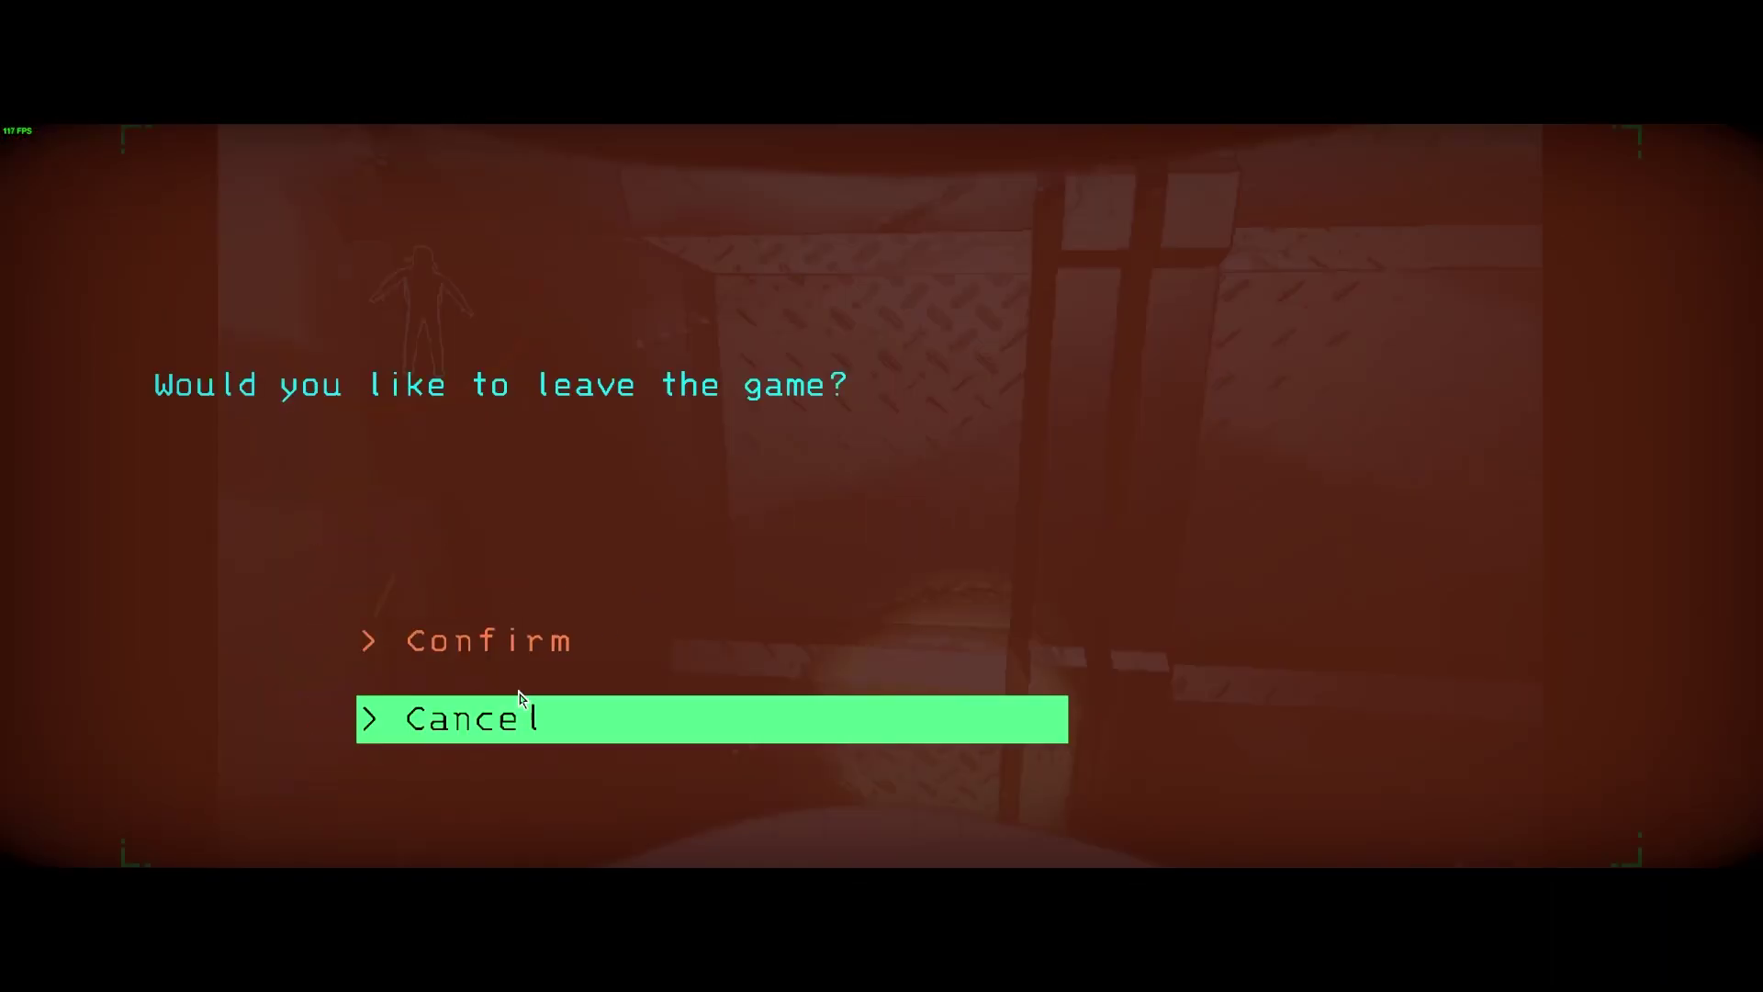
{"action": "left_click", "coordinate": [558, 659]}
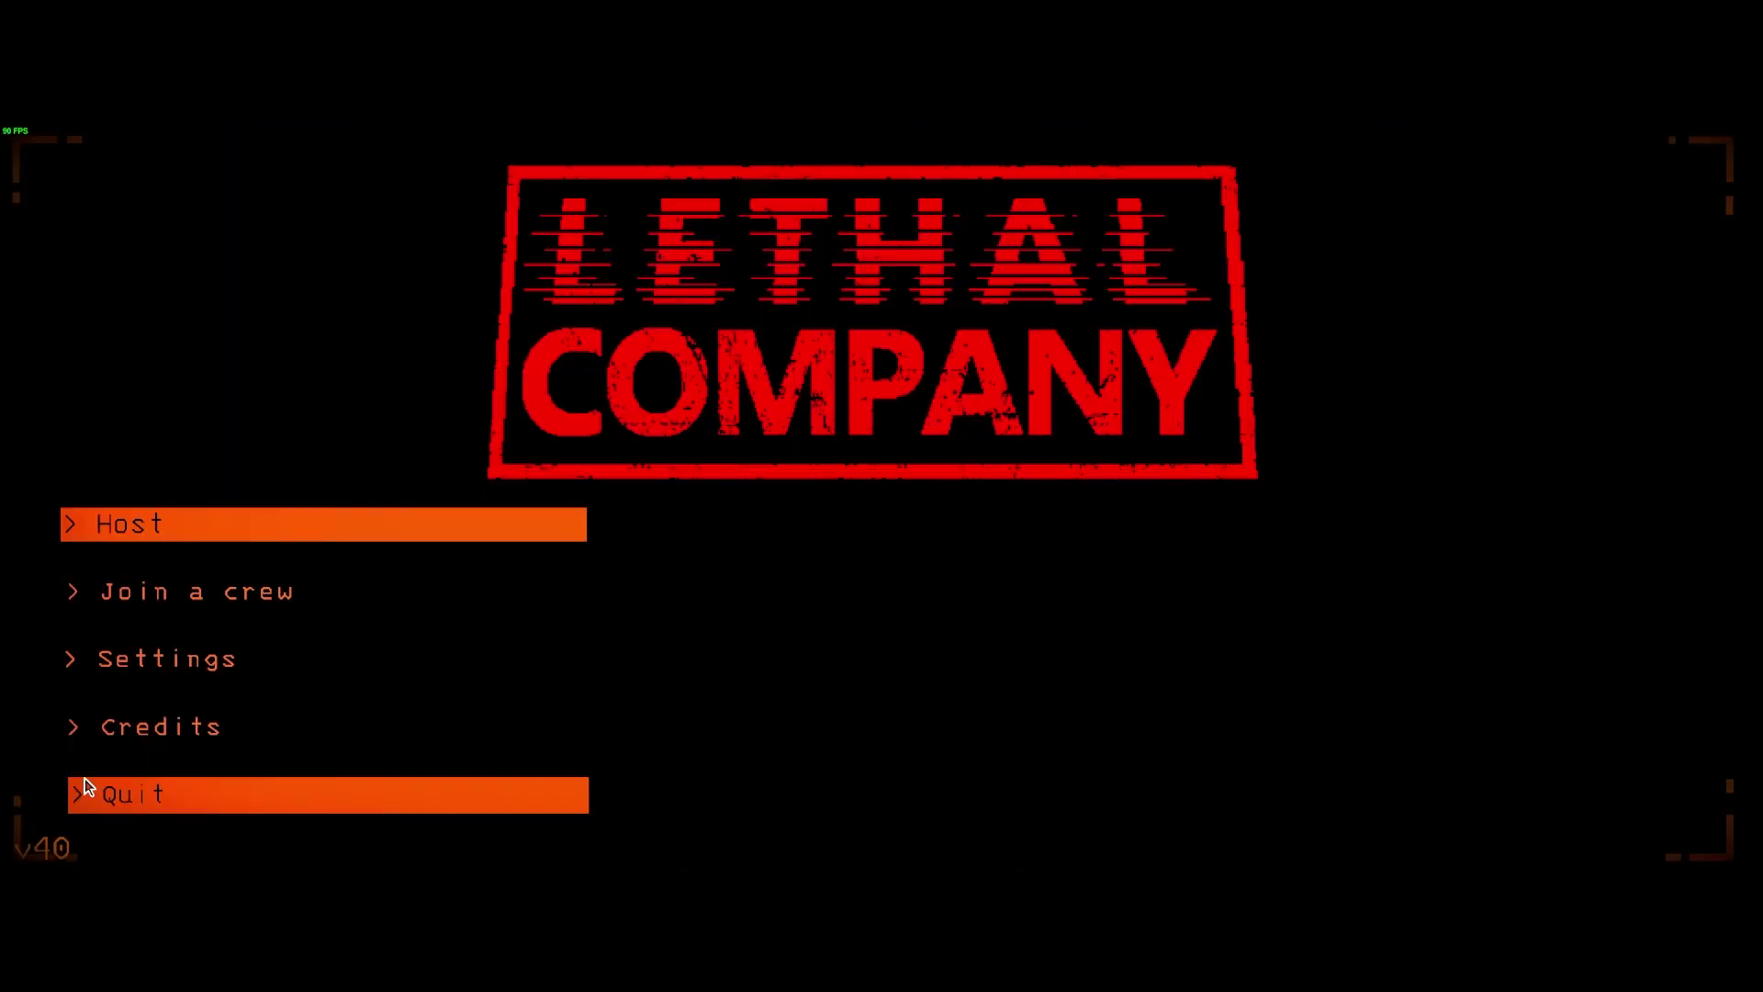
{"action": "left_click", "coordinate": [136, 788]}
{"action": "left_click", "coordinate": [990, 855]}
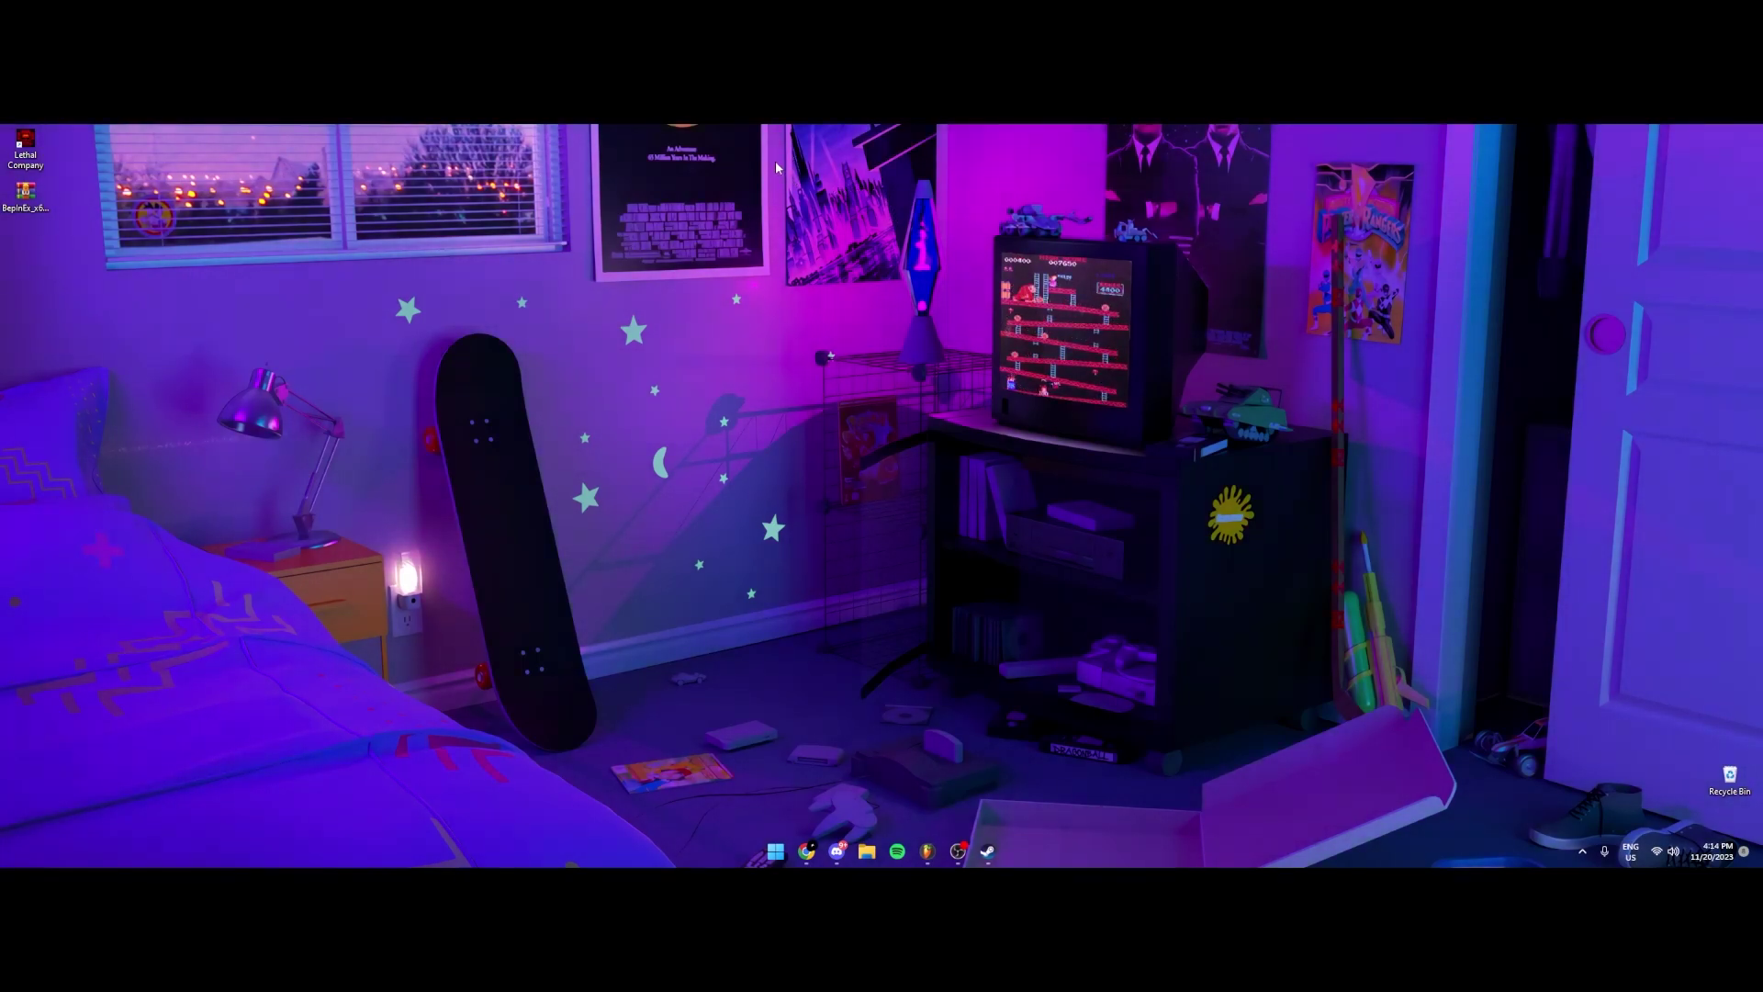
{"action": "left_click", "coordinate": [958, 851]}
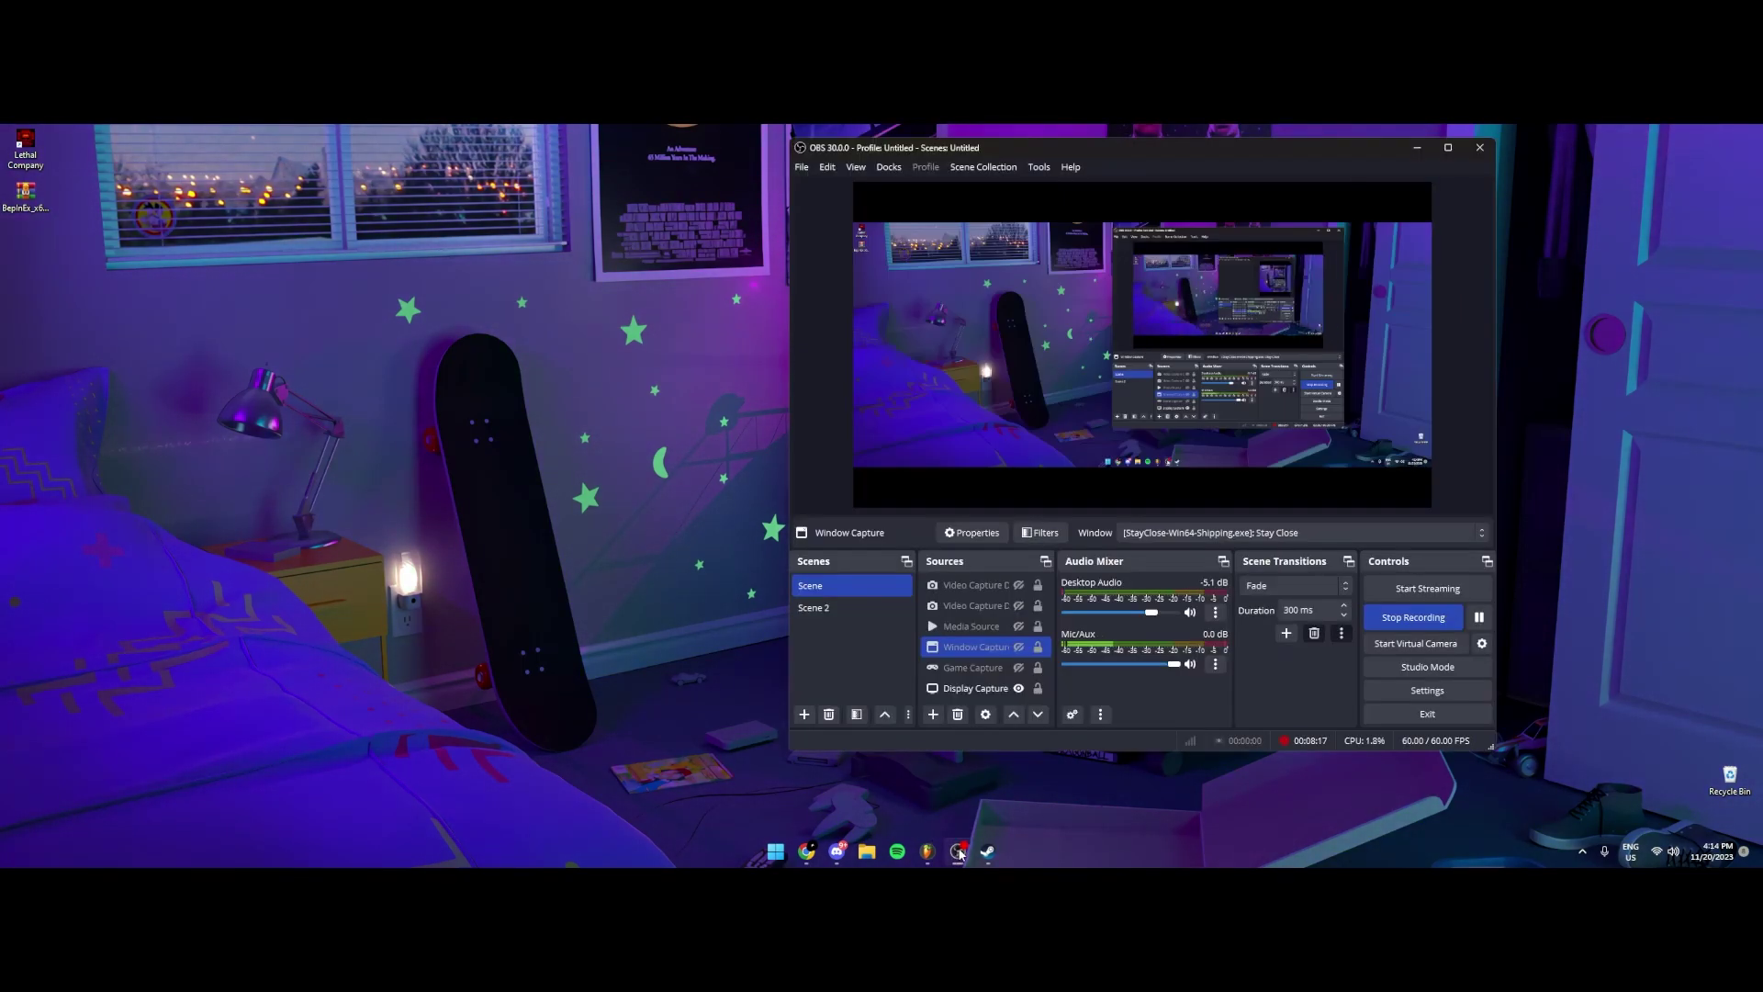